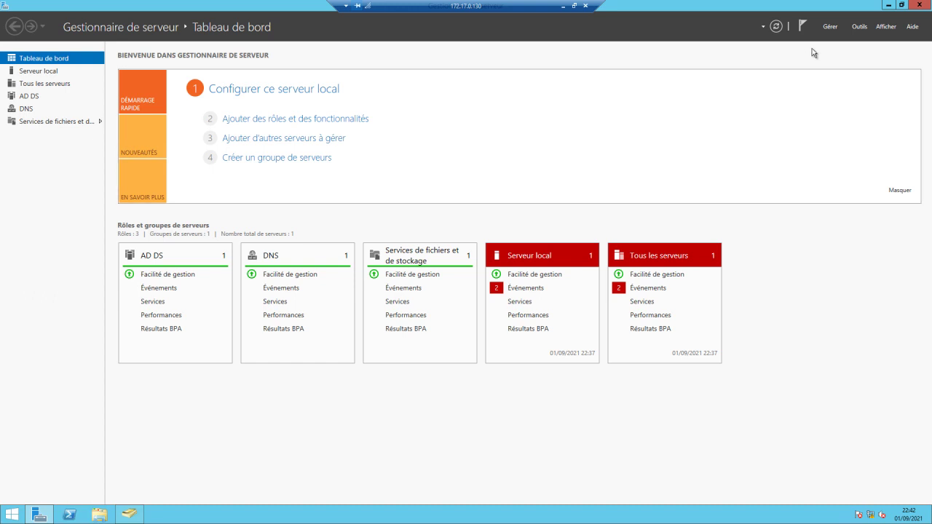
Launch Utilisateurs et ordinateurs Active Directory from Server Manager's Outils menu.
{"action": "left_click", "coordinate": [857, 29]}
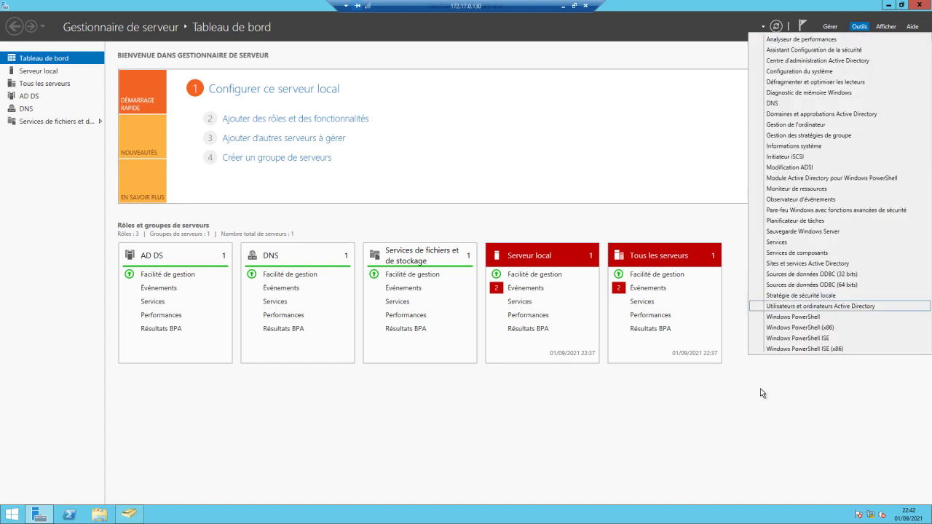
{"action": "left_click", "coordinate": [775, 307]}
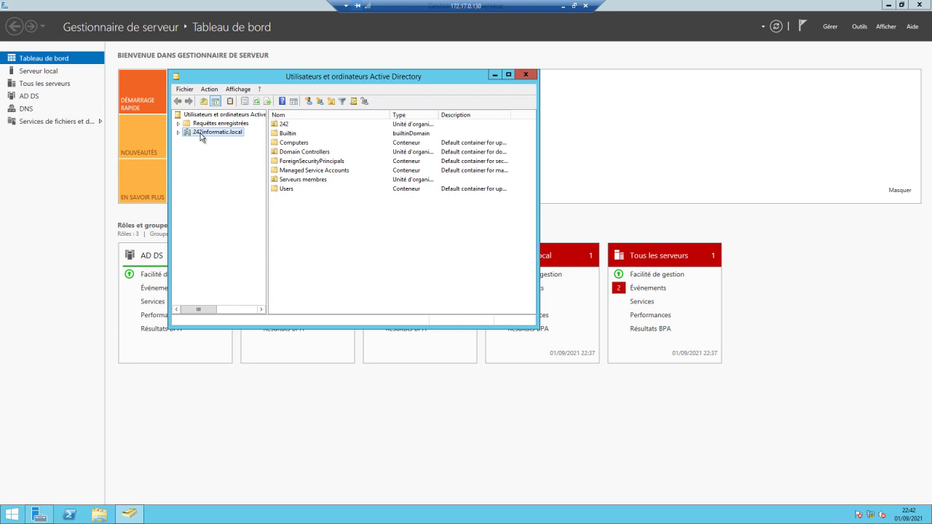
{"action": "right_click", "coordinate": [204, 135]}
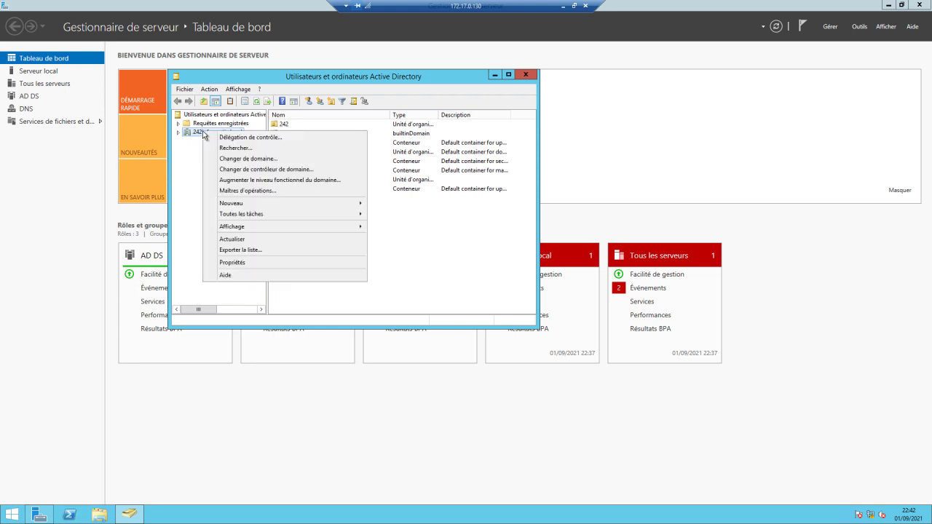
{"action": "left_click", "coordinate": [251, 264]}
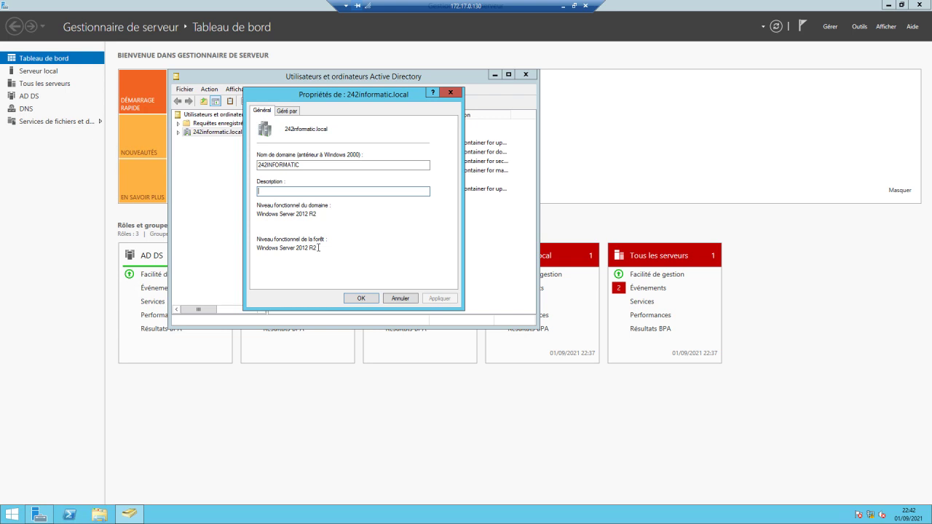
{"action": "left_click", "coordinate": [406, 302]}
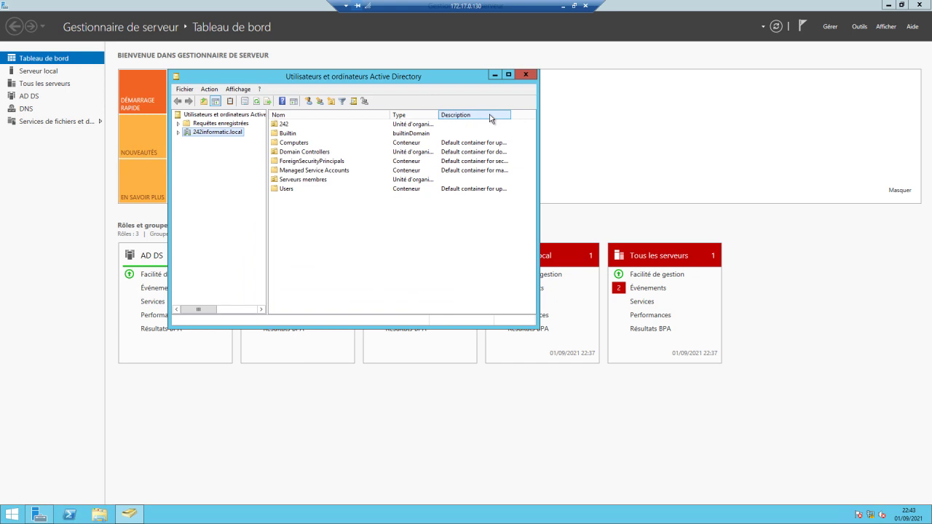
Minimize the domain controller session and switch to the 242-SVR1 remote session.
{"action": "left_click", "coordinate": [564, 7]}
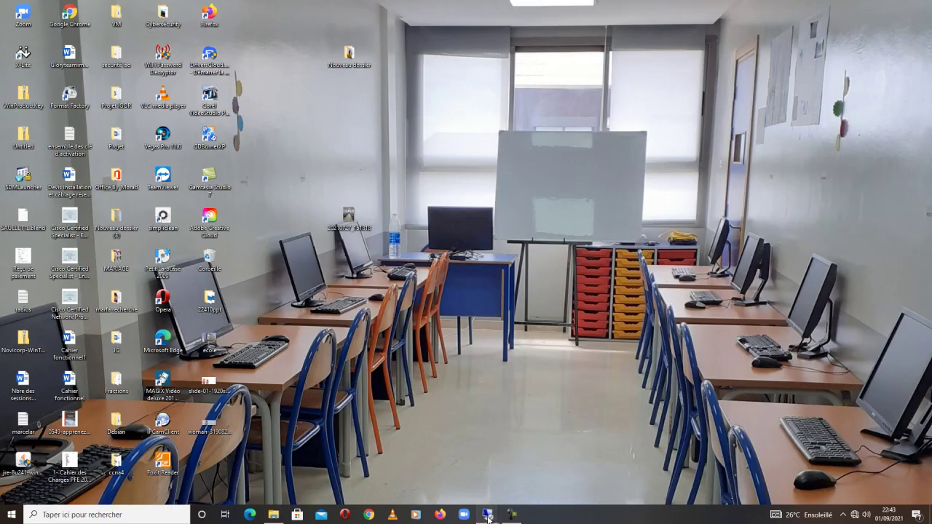
{"action": "mouse_move", "coordinate": [488, 518]}
{"action": "left_click", "coordinate": [527, 490]}
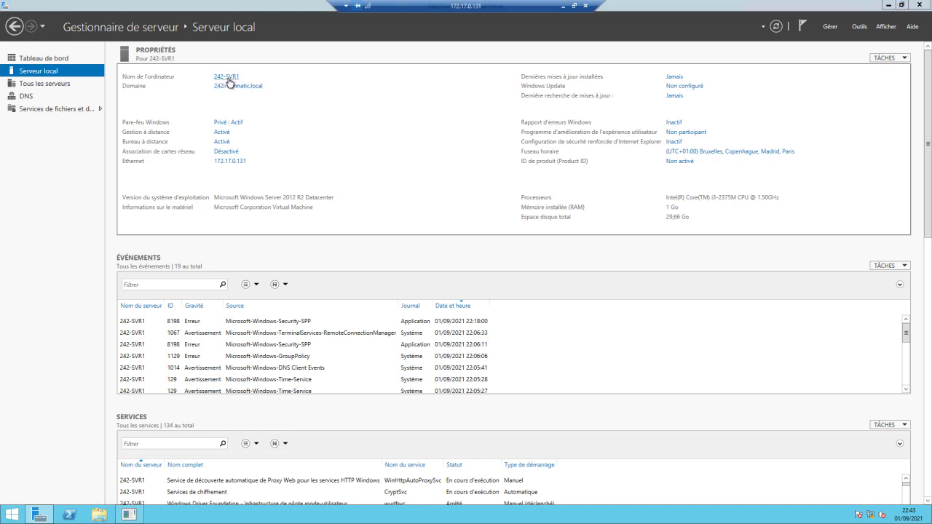
Change 242-SVR1's membership from the 242informatic.local domain to workgroup TEMPORAIRE.
{"action": "left_click", "coordinate": [228, 78]}
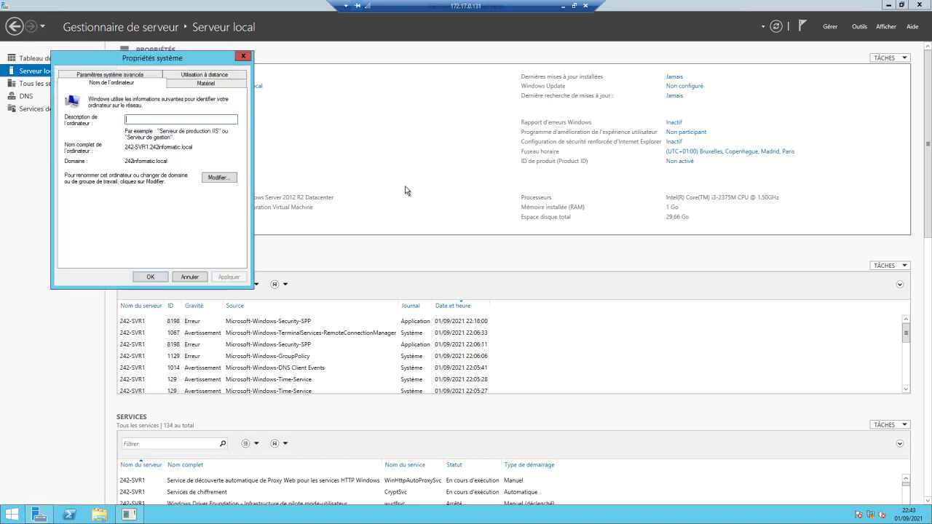
{"action": "left_click", "coordinate": [235, 179]}
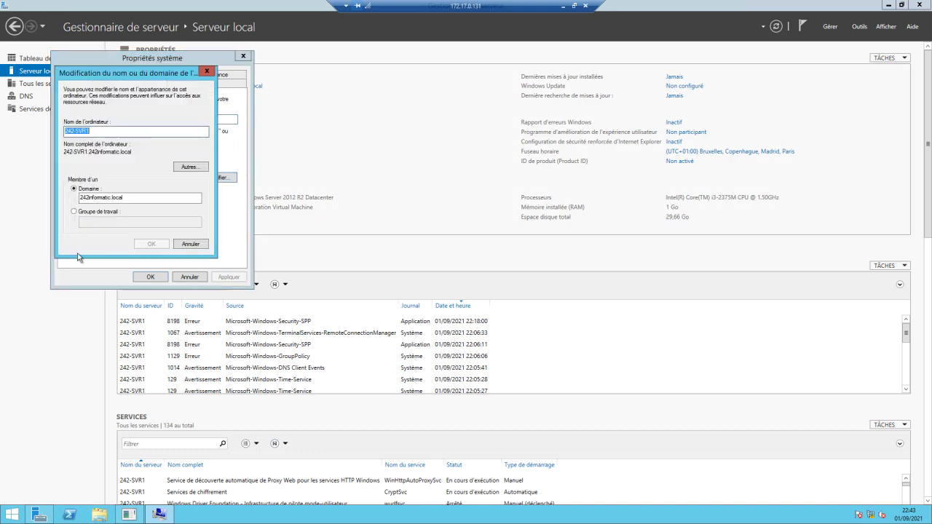
{"action": "left_click", "coordinate": [74, 211]}
{"action": "left_click", "coordinate": [92, 223]}
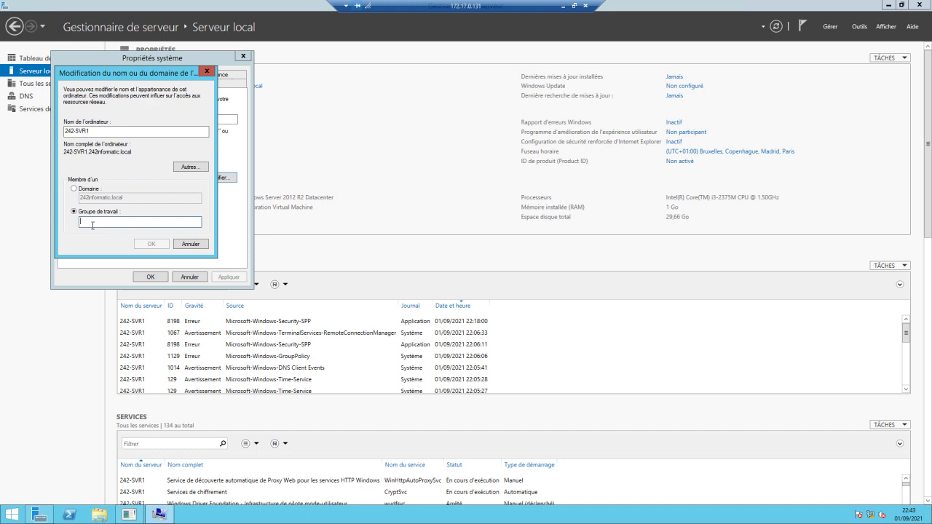
{"action": "type", "text": "TOMB"}
{"action": "key", "text": "BackSpace"}
{"action": "key", "text": "BackSpace"}
{"action": "key", "text": "BackSpace"}
{"action": "type", "text": "EMBORAIRE"}
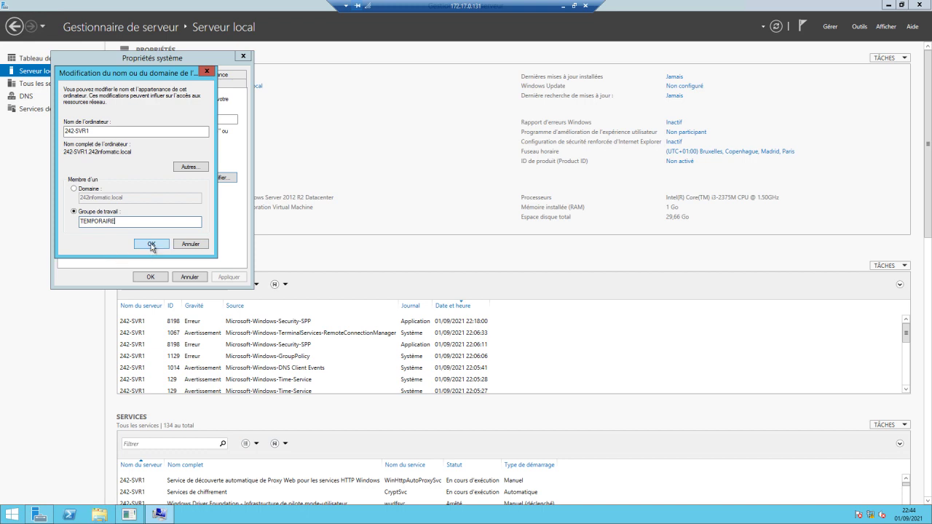
{"action": "left_click", "coordinate": [152, 245]}
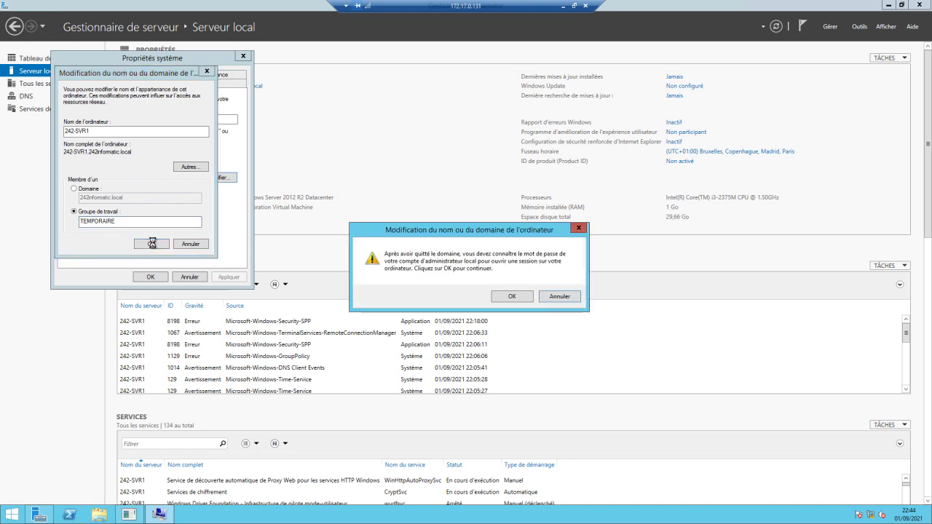
Acknowledge the password, workgroup and restart prompts, then restart the server now.
{"action": "left_click", "coordinate": [512, 299]}
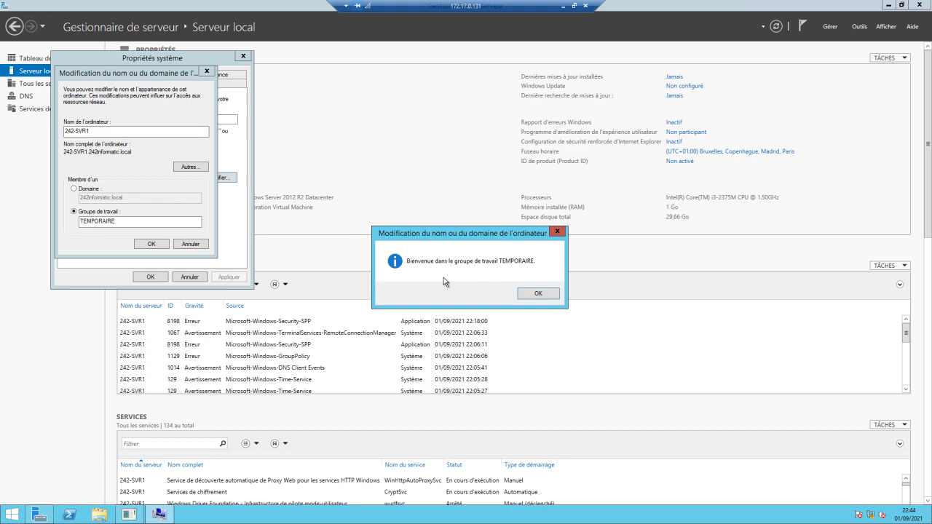
{"action": "left_click", "coordinate": [538, 295]}
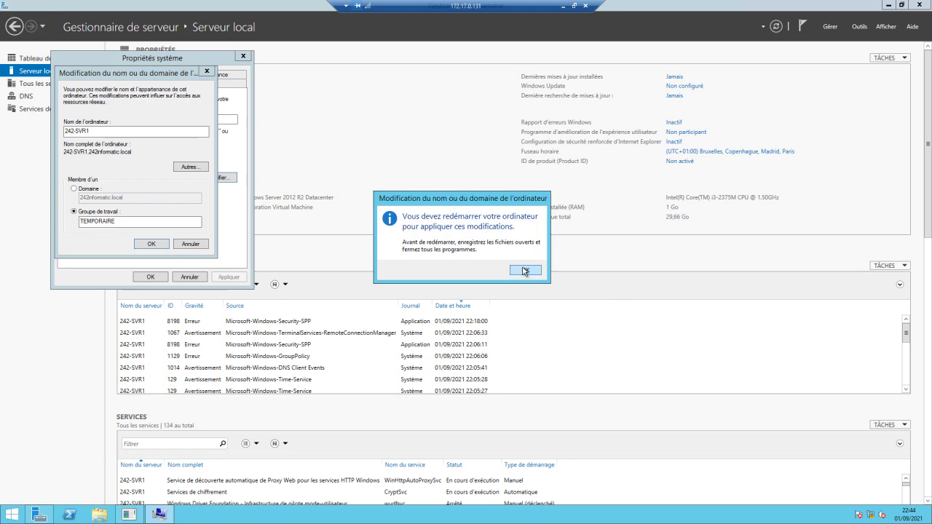
{"action": "left_click", "coordinate": [528, 272]}
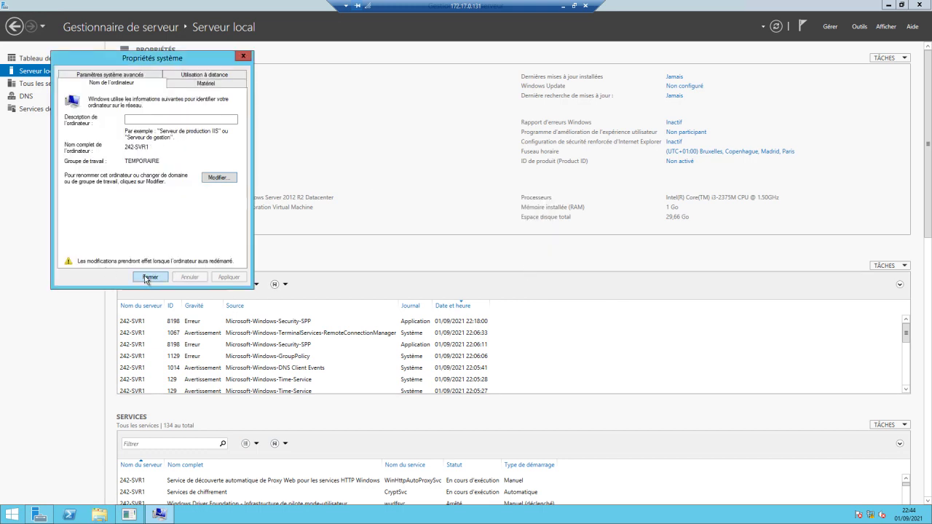
{"action": "left_click", "coordinate": [148, 278]}
{"action": "left_click", "coordinate": [449, 273]}
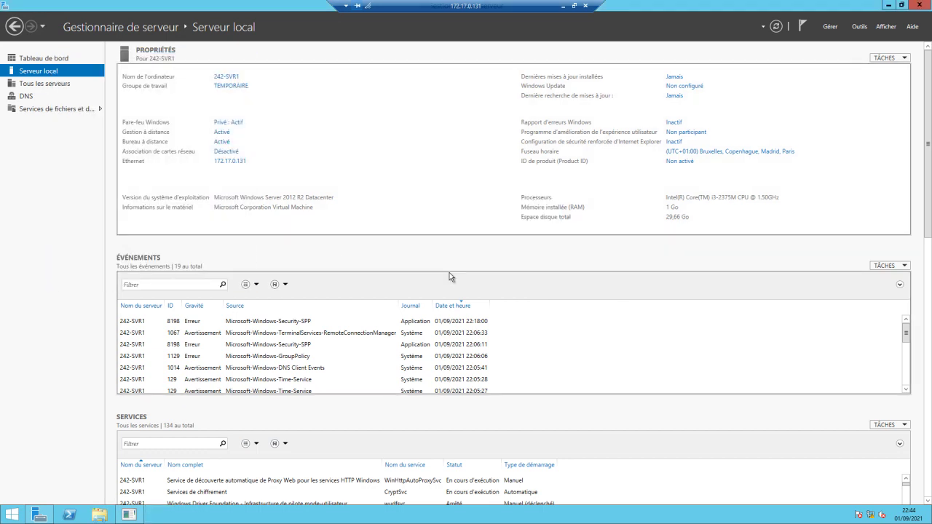
Minimize the 242-SVR1 session and return to the domain controller session at 172.17.0.130.
{"action": "left_click", "coordinate": [563, 9]}
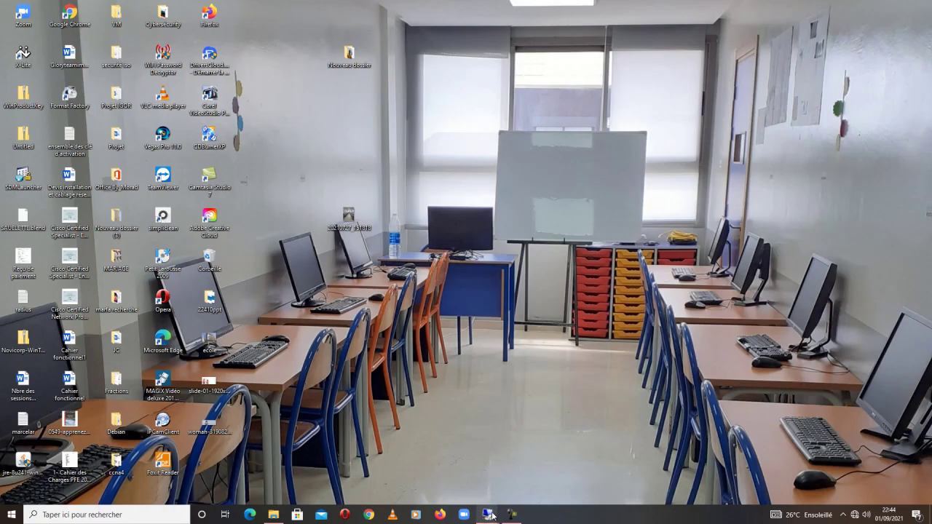
{"action": "mouse_move", "coordinate": [486, 515]}
{"action": "left_click", "coordinate": [457, 485]}
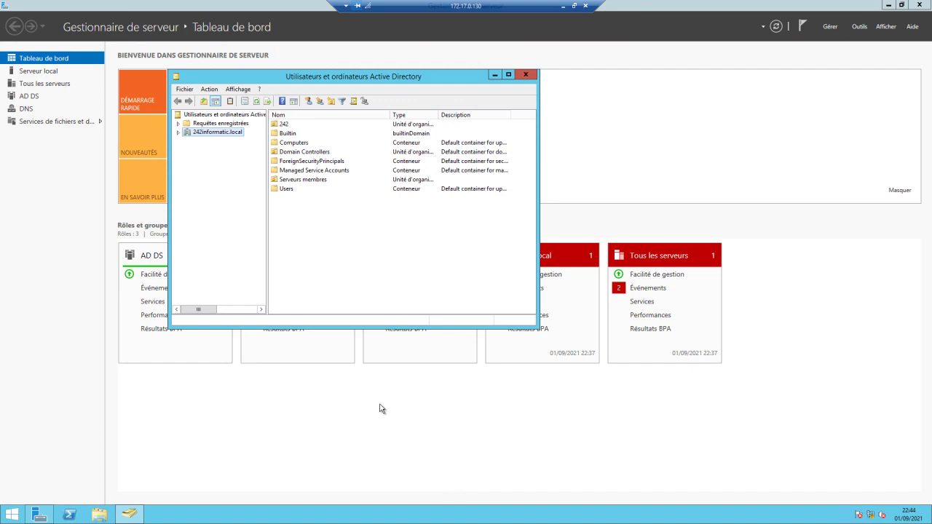
Delete the 242-SVR1 account in Serveurs membres, confirming subtree deletion.
{"action": "left_click", "coordinate": [178, 131]}
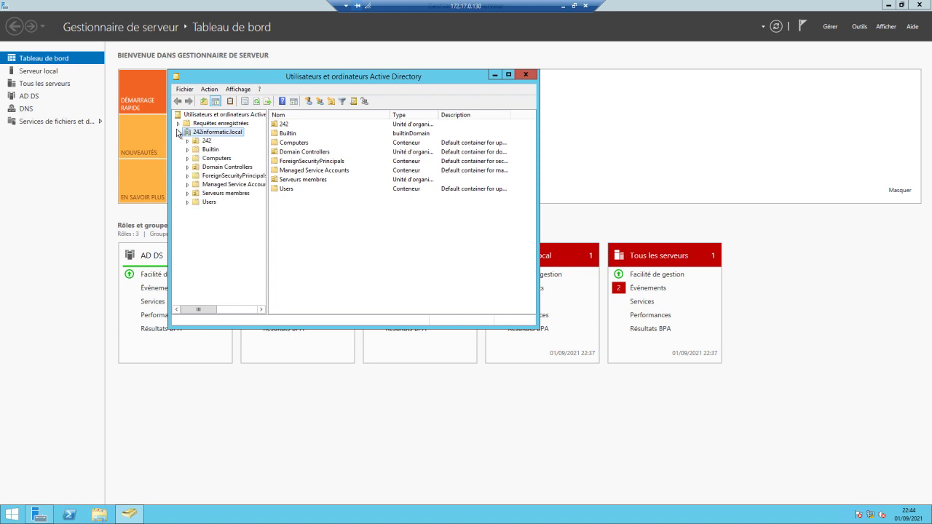
{"action": "left_click", "coordinate": [214, 160]}
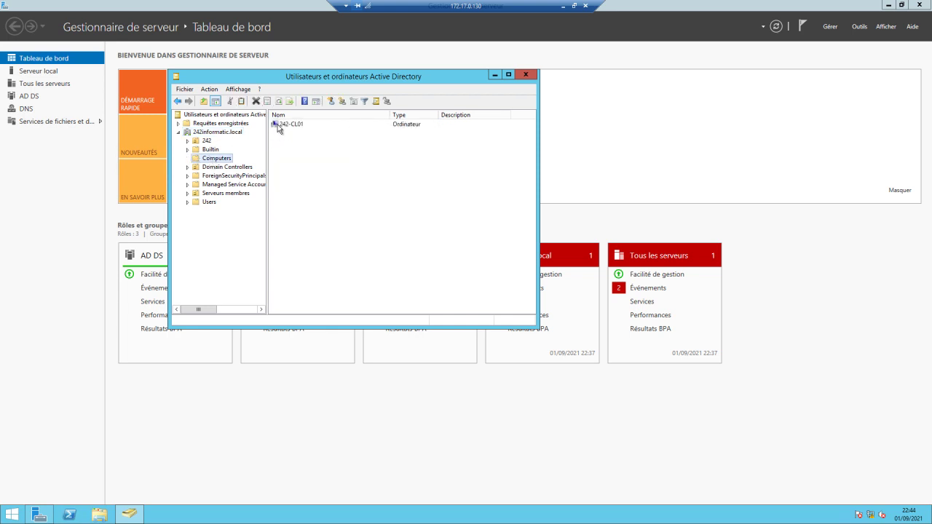
{"action": "left_click", "coordinate": [218, 195]}
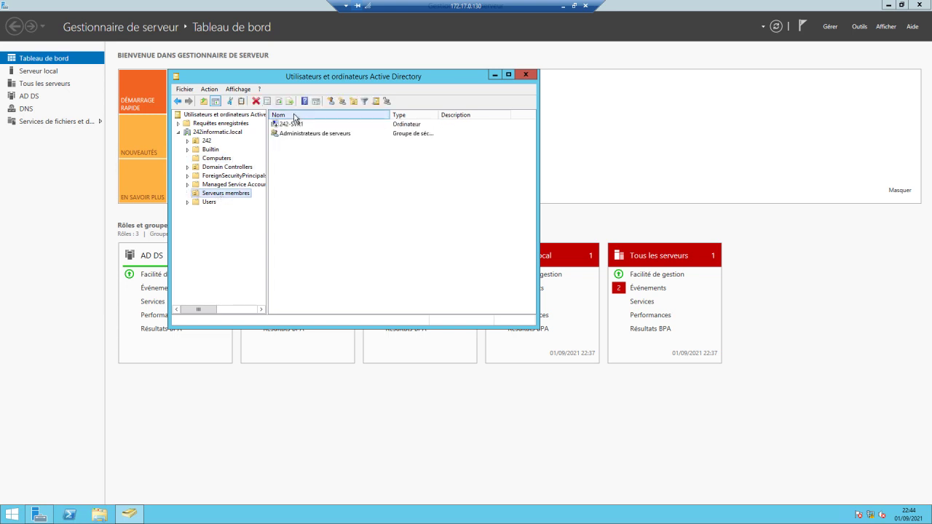
{"action": "left_click", "coordinate": [295, 126]}
{"action": "right_click", "coordinate": [294, 127]}
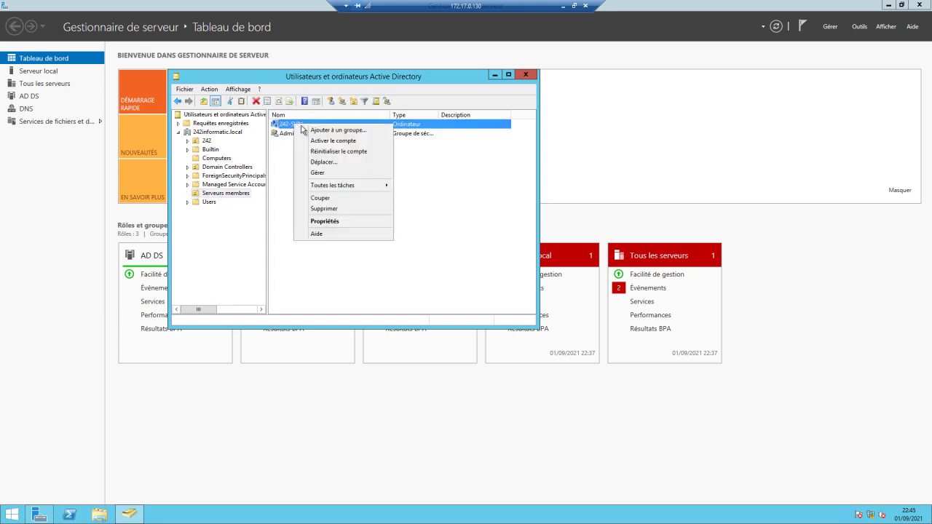
{"action": "left_click", "coordinate": [328, 209]}
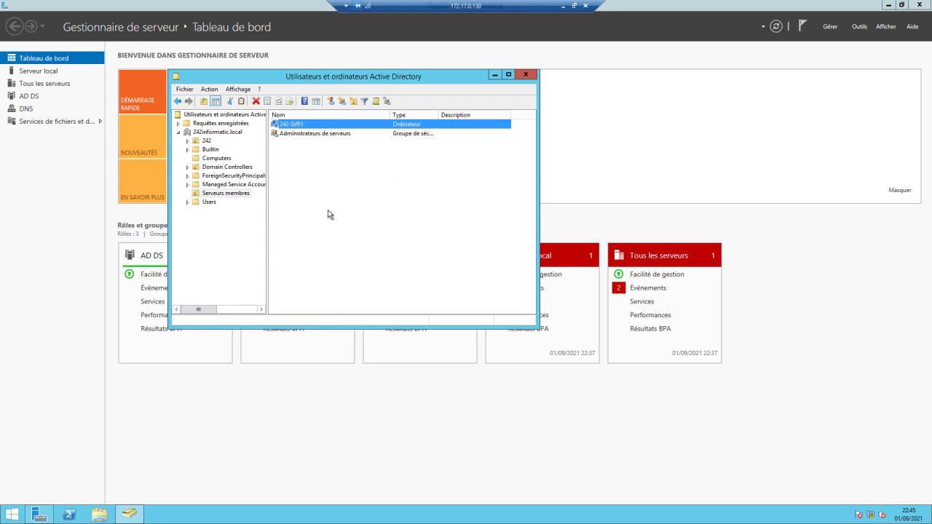
{"action": "left_click", "coordinate": [526, 294]}
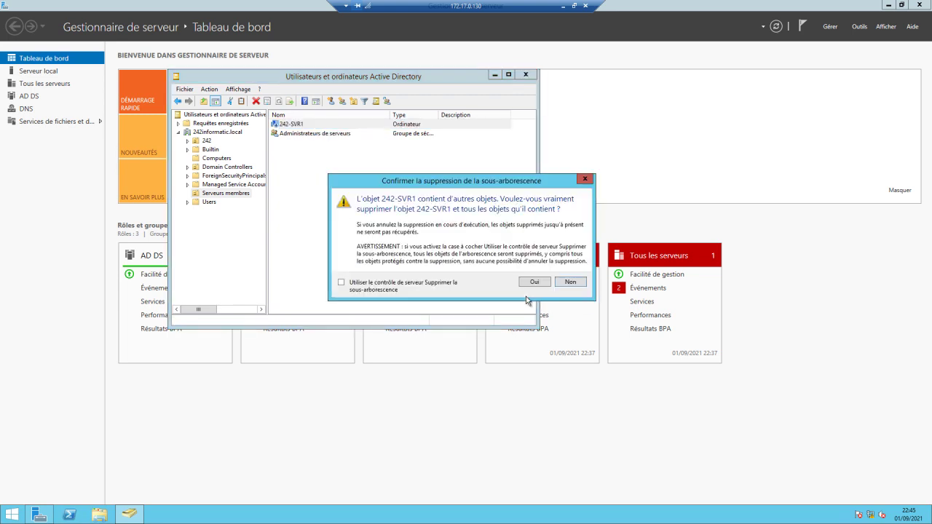
{"action": "left_click", "coordinate": [341, 282]}
{"action": "left_click", "coordinate": [534, 282]}
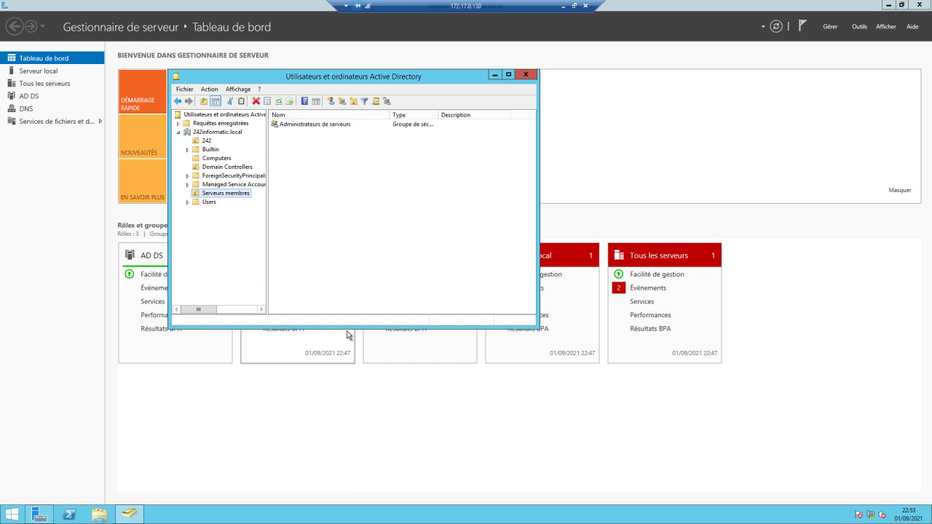
Start pre-creating a read-only domain controller account on Domain Controllers and pass the welcome page.
{"action": "left_click", "coordinate": [224, 170]}
{"action": "right_click", "coordinate": [223, 171]}
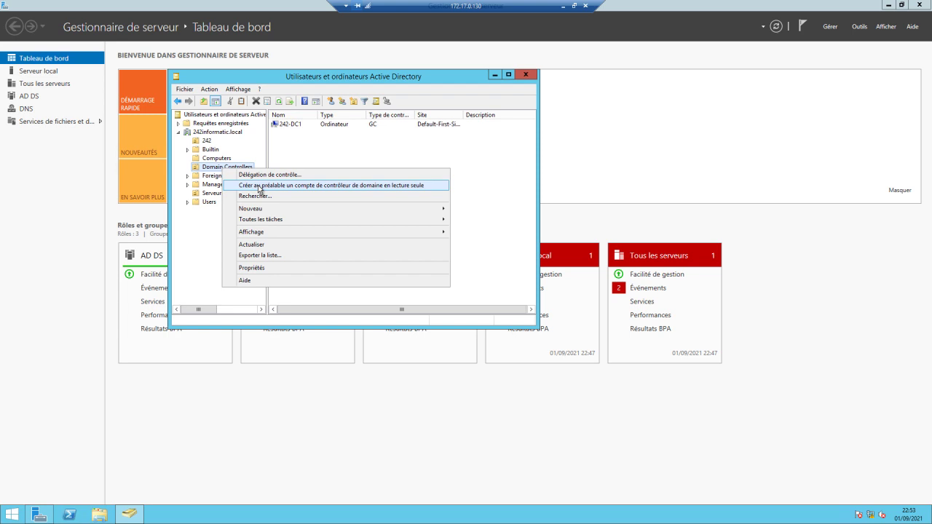
{"action": "left_click", "coordinate": [259, 185]}
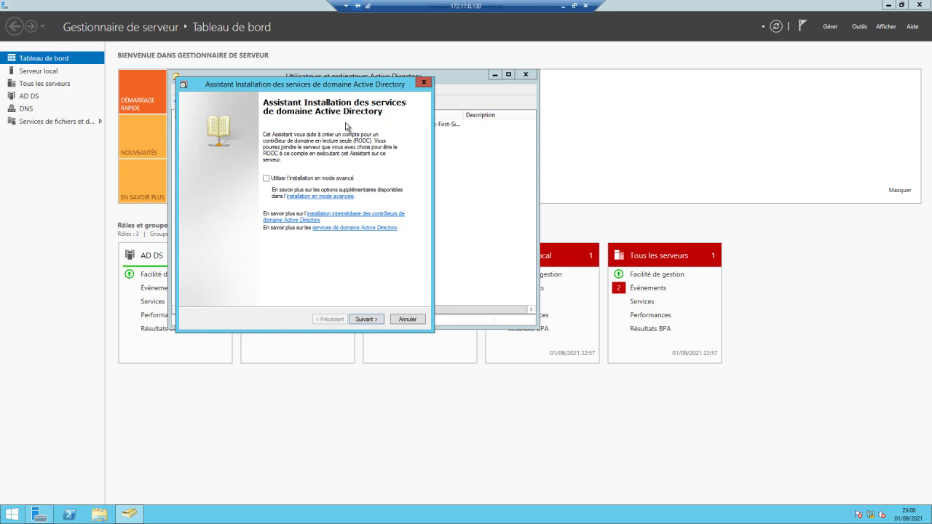
{"action": "left_click", "coordinate": [370, 320]}
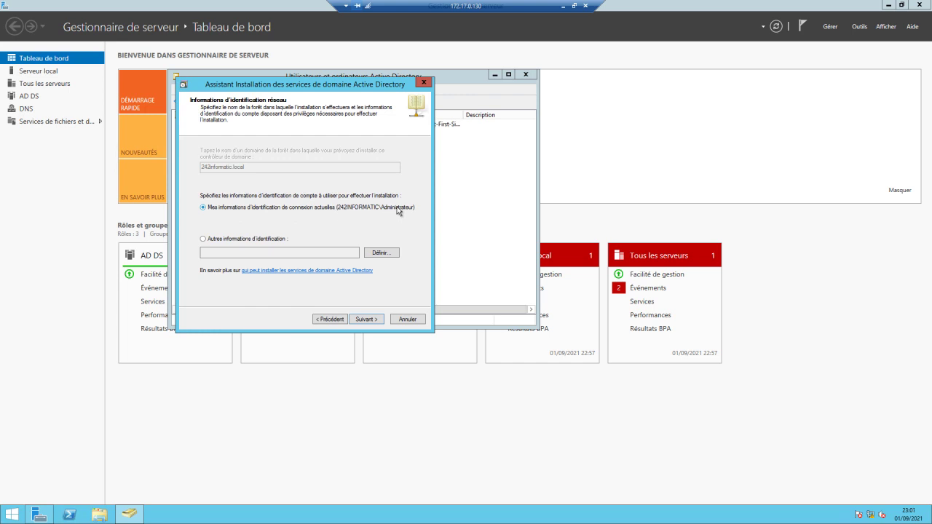
Keep current credentials and enter 242-SVR1 as the RODC computer name.
{"action": "left_click", "coordinate": [374, 321]}
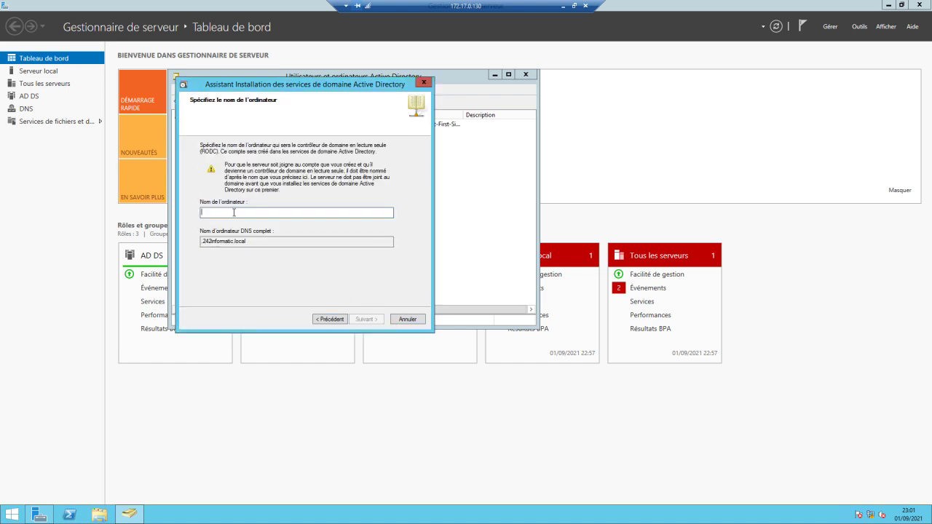
{"action": "type", "text": "242"}
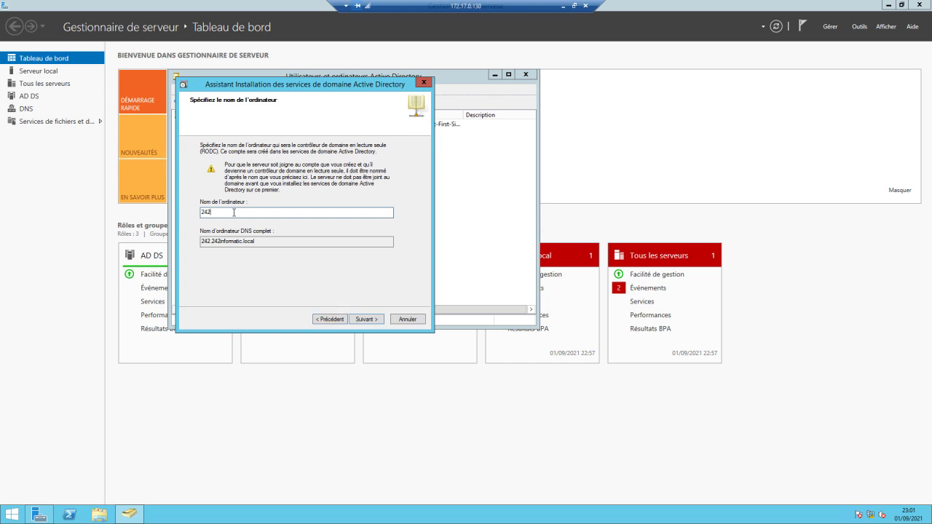
{"action": "type", "text": "-SVR1"}
{"action": "left_click", "coordinate": [365, 321]}
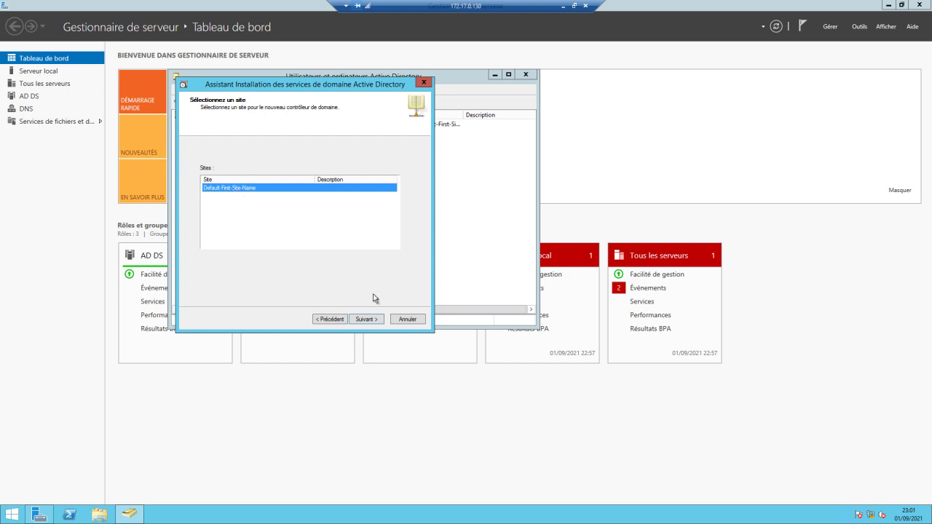
Keep Default-First-Site-Name and the default DNS server and global catalog options.
{"action": "left_click", "coordinate": [366, 320]}
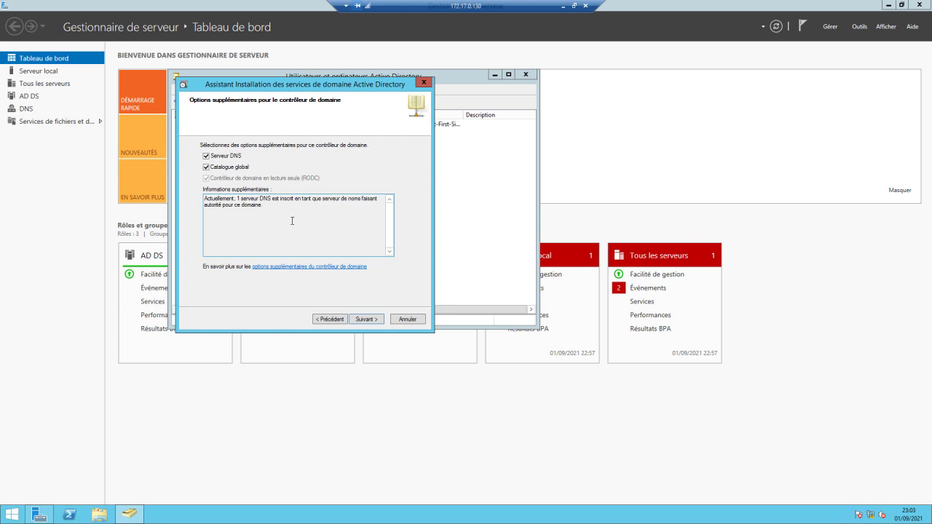
{"action": "left_click", "coordinate": [366, 319]}
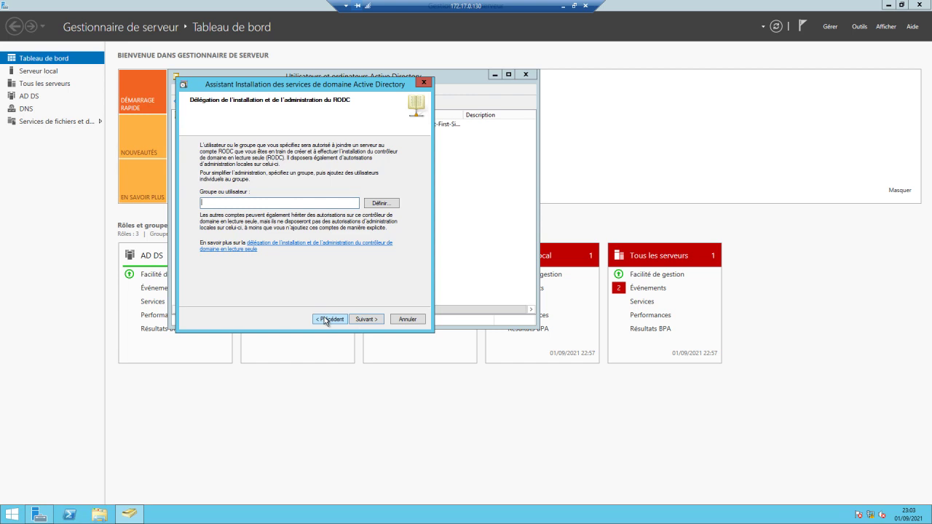
Go back and clear the DNS server option for the read-only controller.
{"action": "left_click", "coordinate": [327, 319]}
{"action": "left_click", "coordinate": [206, 156]}
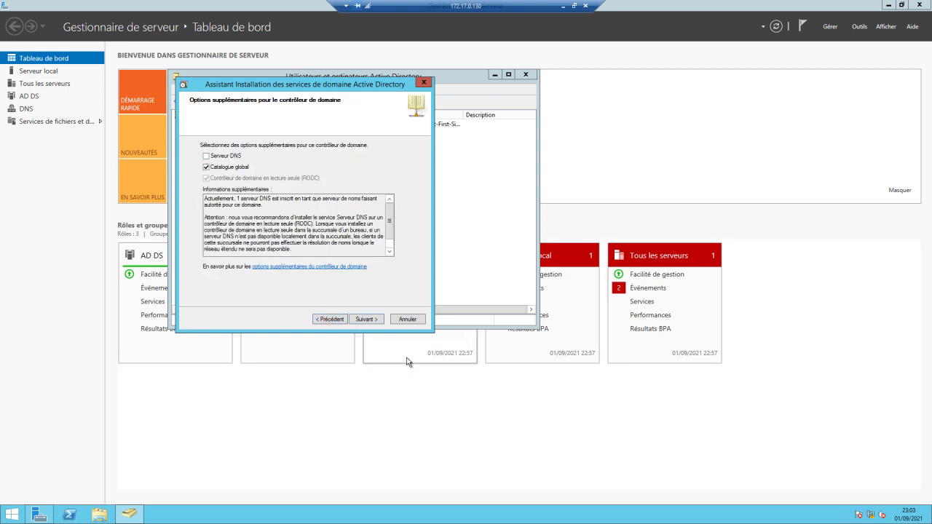
{"action": "left_click", "coordinate": [366, 320]}
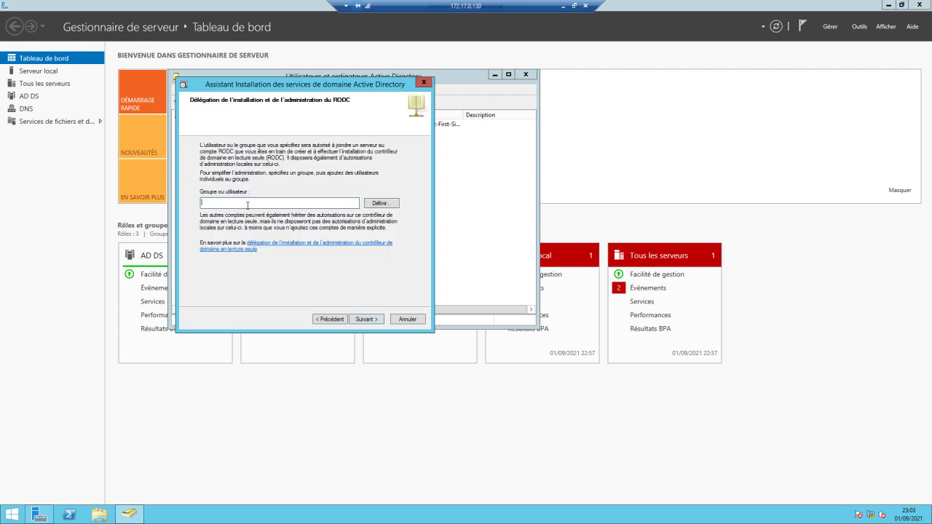
Delegate RODC installation to the 242INFORMATIC\IT group and continue to the summary.
{"action": "left_click", "coordinate": [392, 205]}
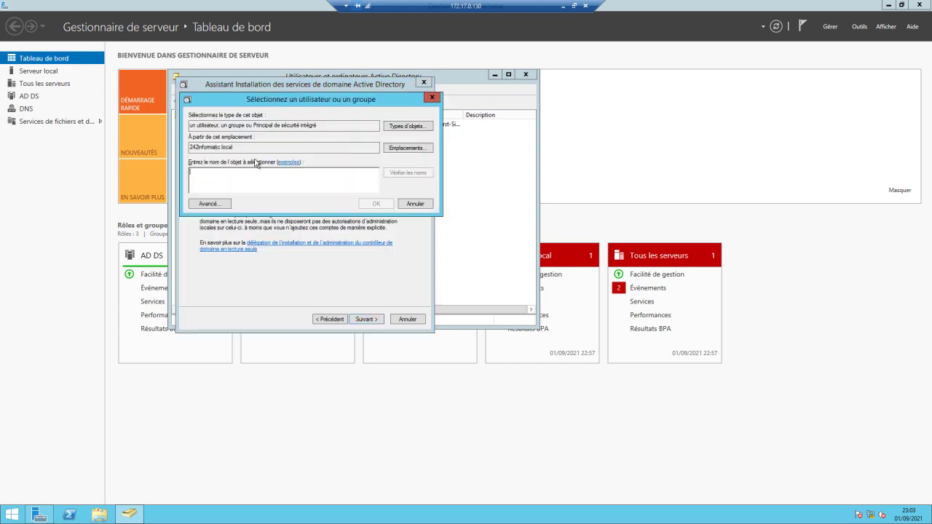
{"action": "type", "text": "ad"}
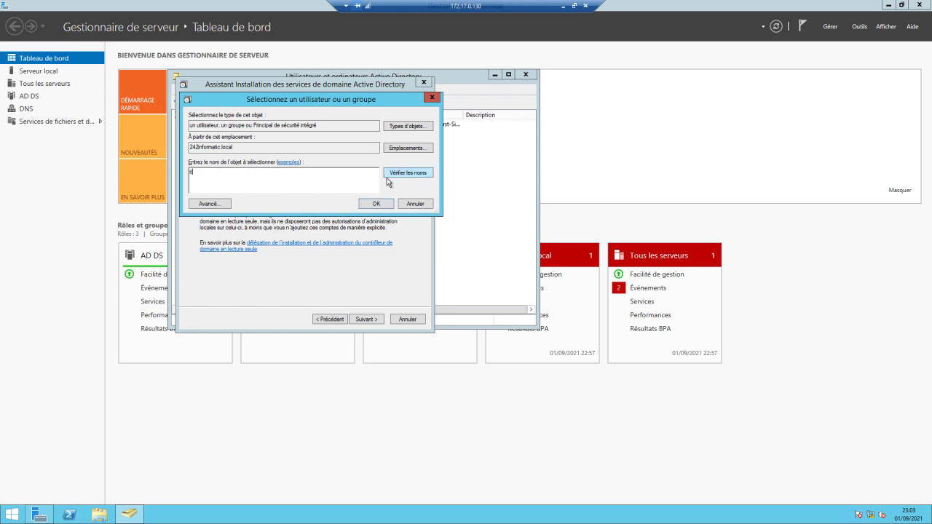
{"action": "left_click", "coordinate": [403, 173]}
{"action": "left_click", "coordinate": [371, 204]}
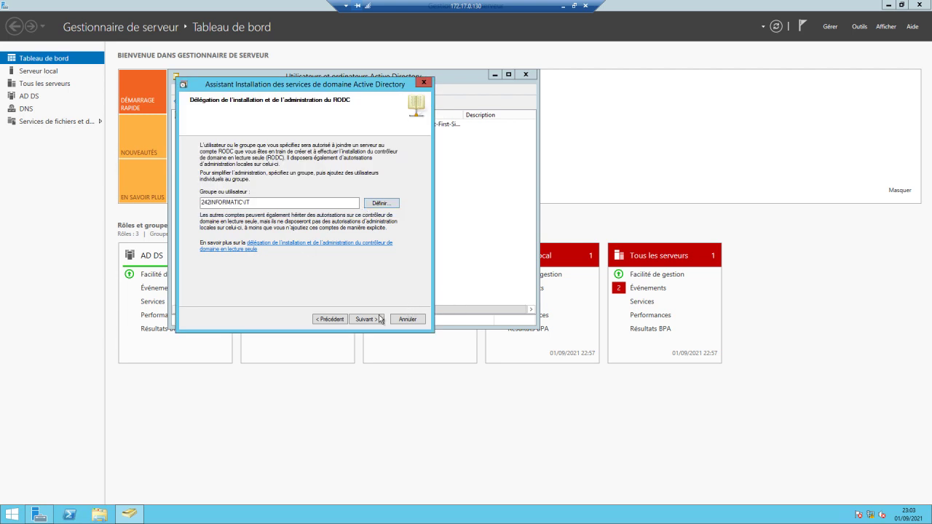
{"action": "left_click", "coordinate": [366, 321]}
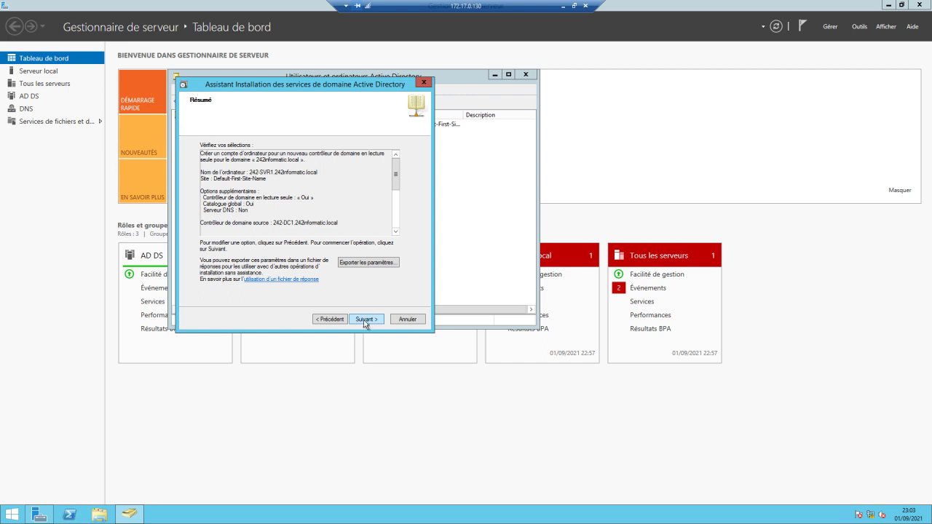
Create the 242-SVR1 read-only controller account from the summary and close the wizard.
{"action": "left_click", "coordinate": [365, 320]}
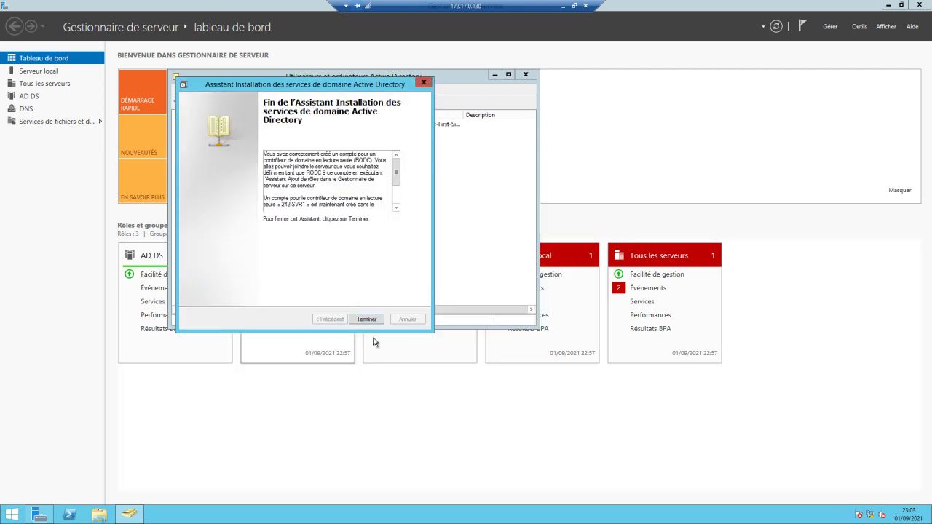
{"action": "left_click", "coordinate": [375, 319]}
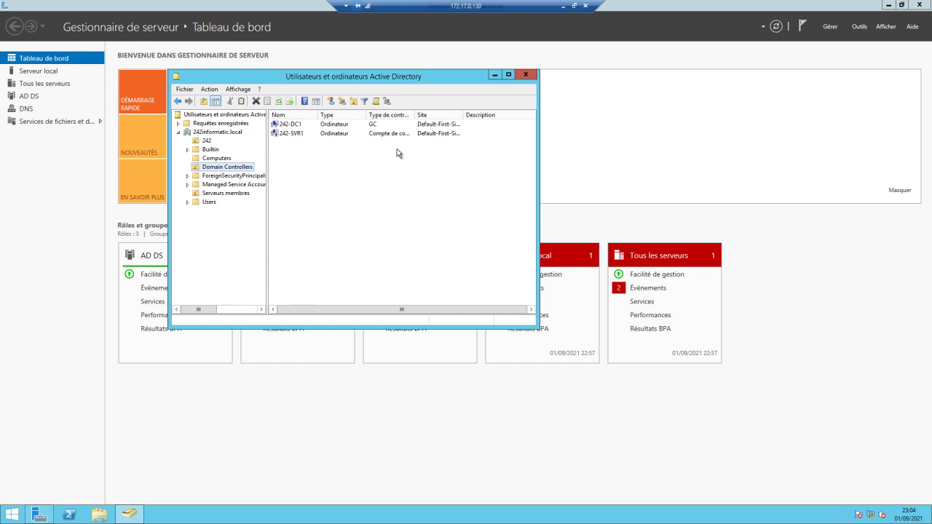
Minimize the current session and launch Remote Desktop Connection to 172.17.0.131.
{"action": "left_click", "coordinate": [563, 6]}
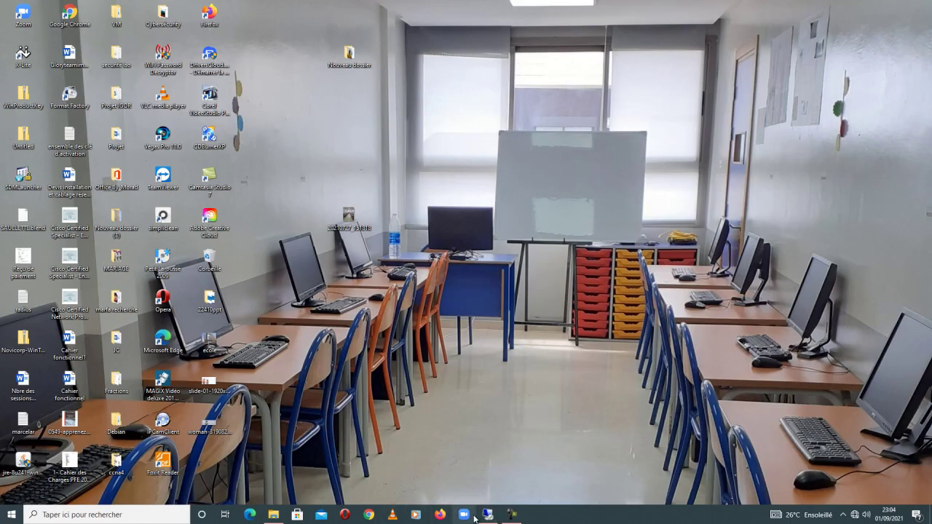
{"action": "left_click", "coordinate": [123, 520]}
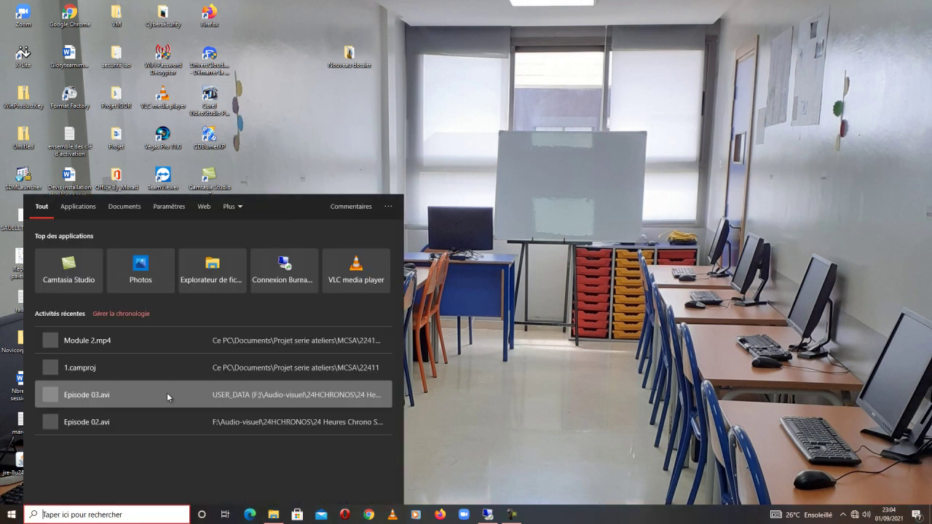
{"action": "left_click", "coordinate": [282, 281]}
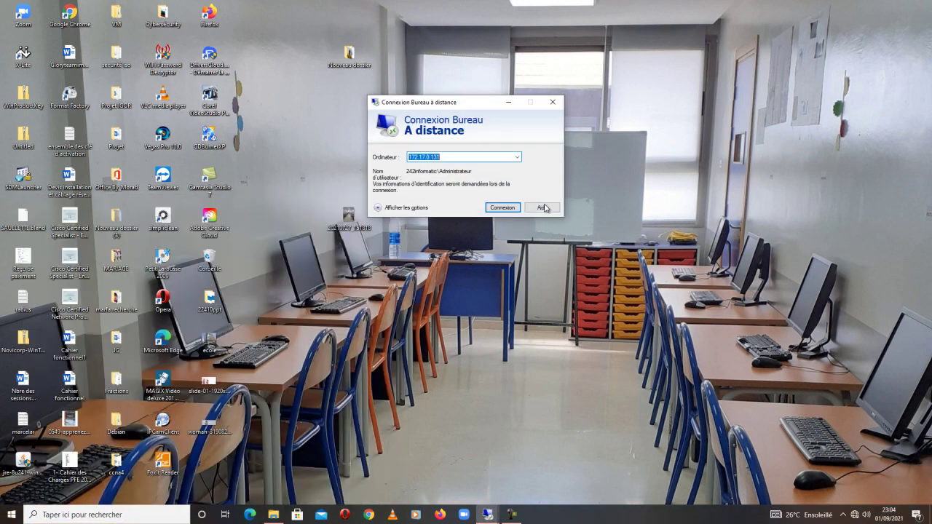
{"action": "left_click", "coordinate": [502, 208]}
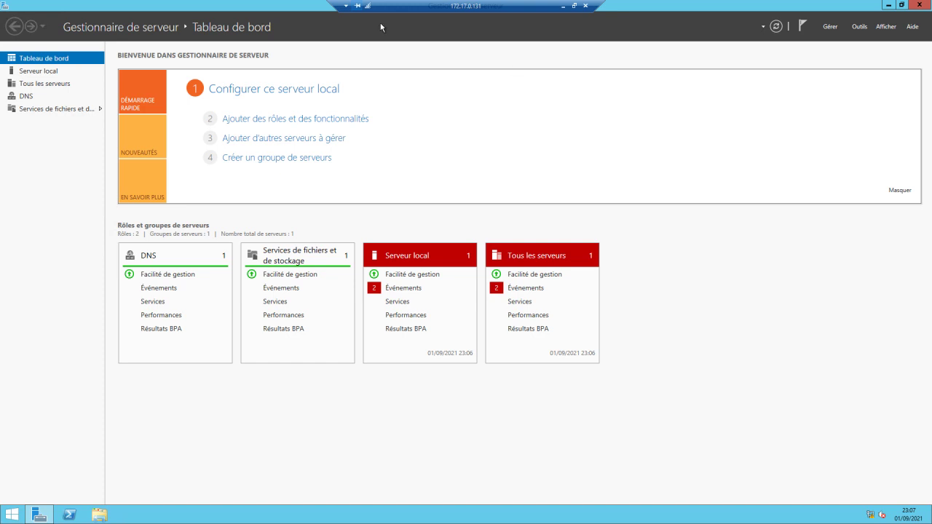
Start the Add Roles and Features wizard with role-based installation targeting 242-SVR1.
{"action": "left_click", "coordinate": [316, 120]}
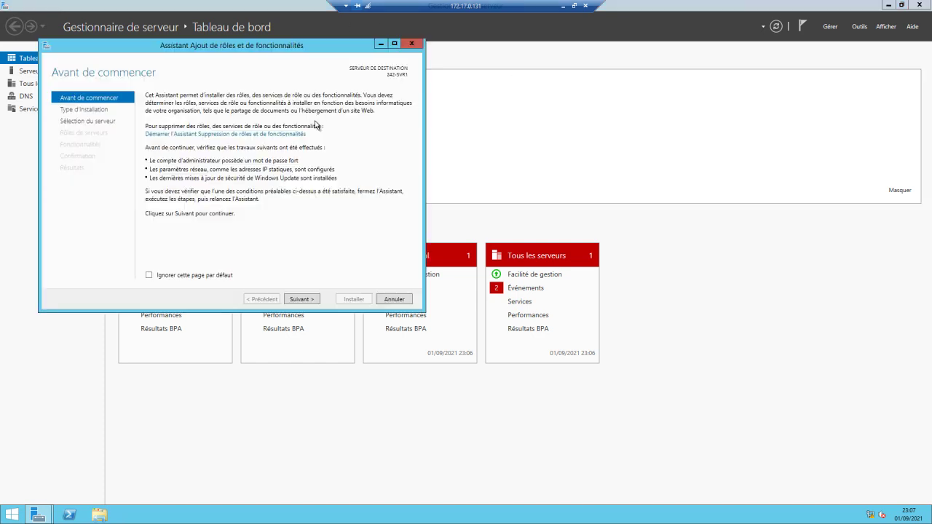
{"action": "left_click", "coordinate": [304, 301]}
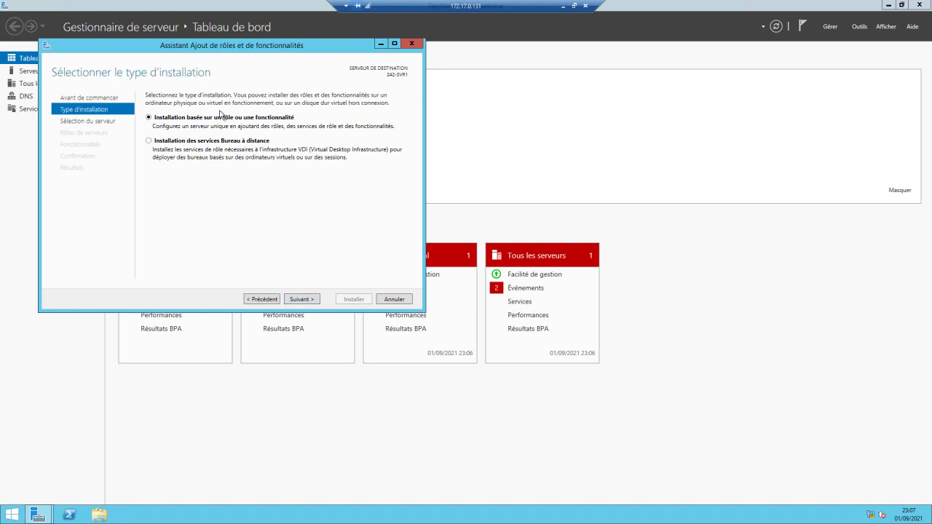
{"action": "left_click", "coordinate": [310, 303]}
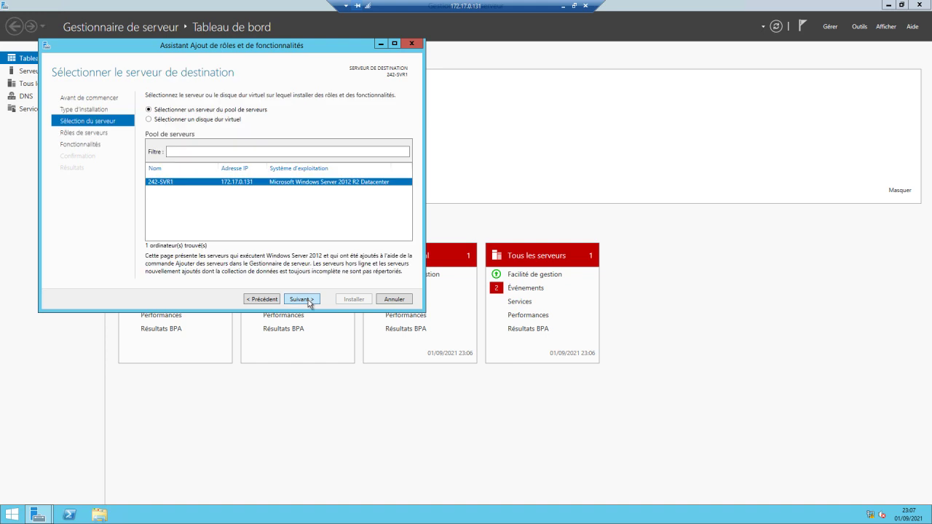
{"action": "left_click", "coordinate": [309, 303]}
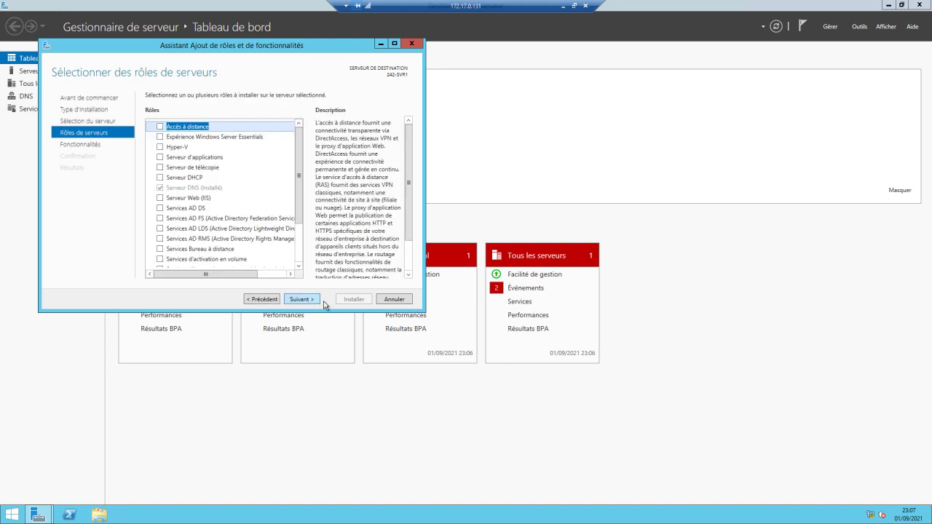
Select Services AD DS with its required features and install it.
{"action": "left_click", "coordinate": [162, 210]}
{"action": "left_click", "coordinate": [160, 208]}
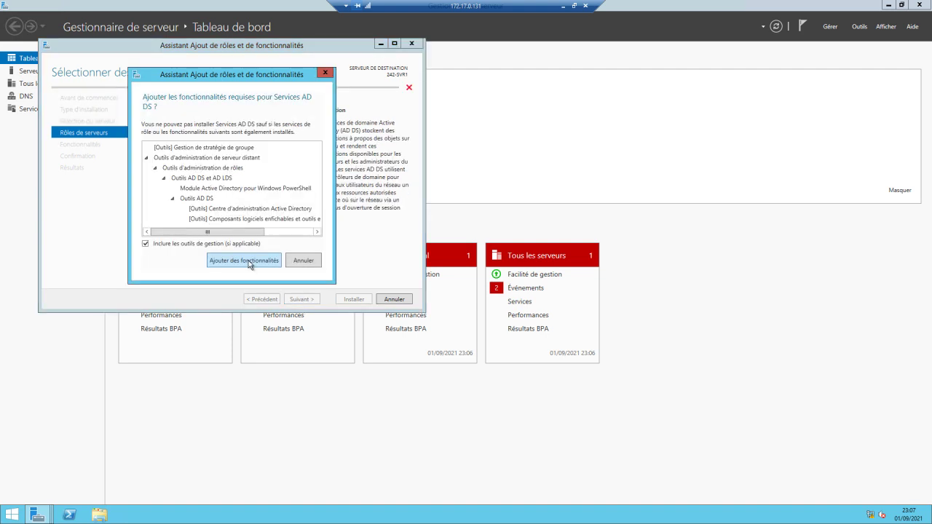
{"action": "left_click", "coordinate": [248, 260]}
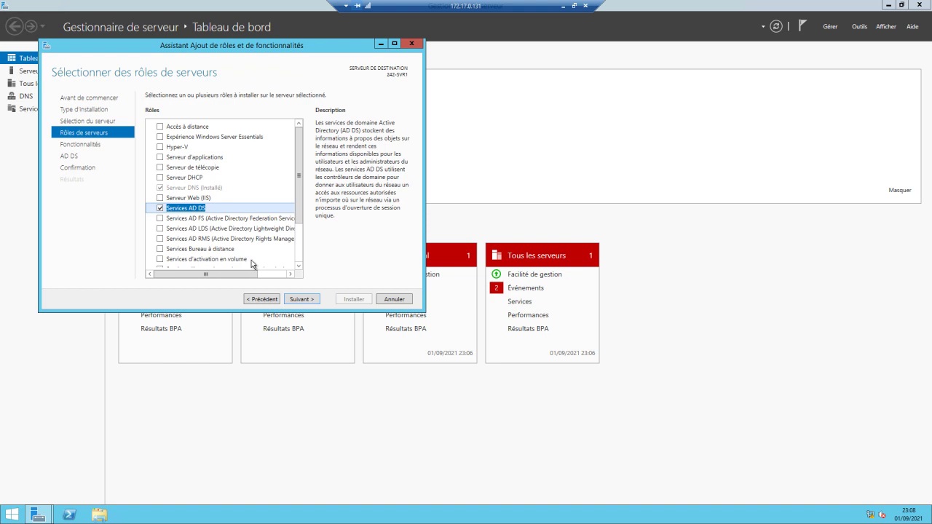
{"action": "left_click", "coordinate": [304, 299]}
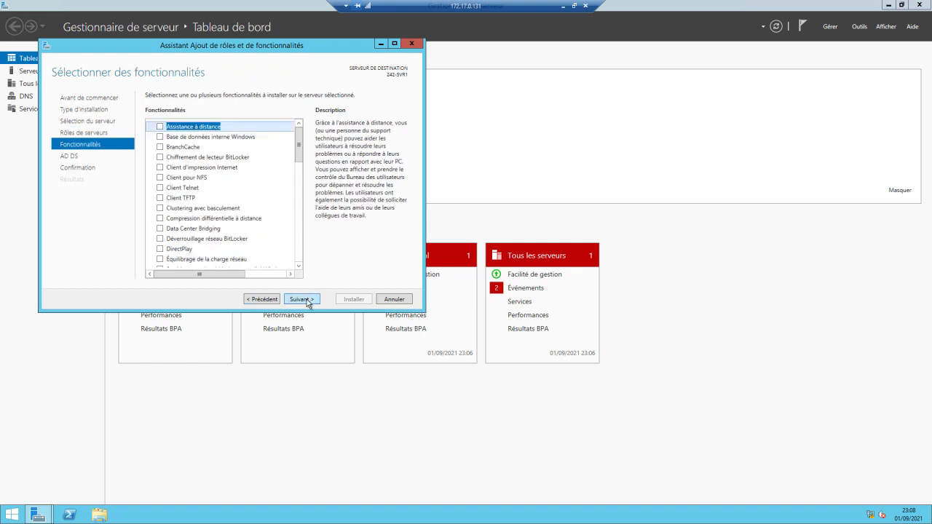
{"action": "left_click", "coordinate": [306, 299]}
{"action": "left_click", "coordinate": [307, 299]}
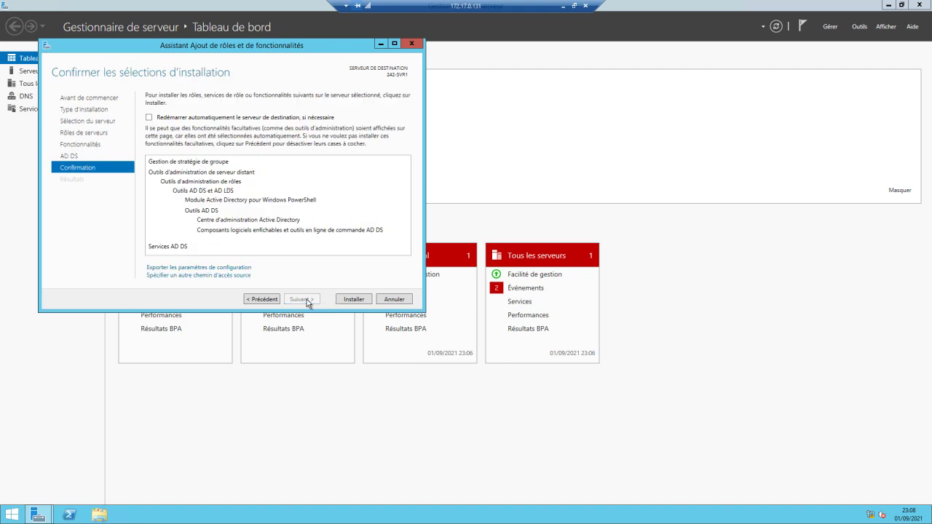
{"action": "left_click", "coordinate": [353, 299]}
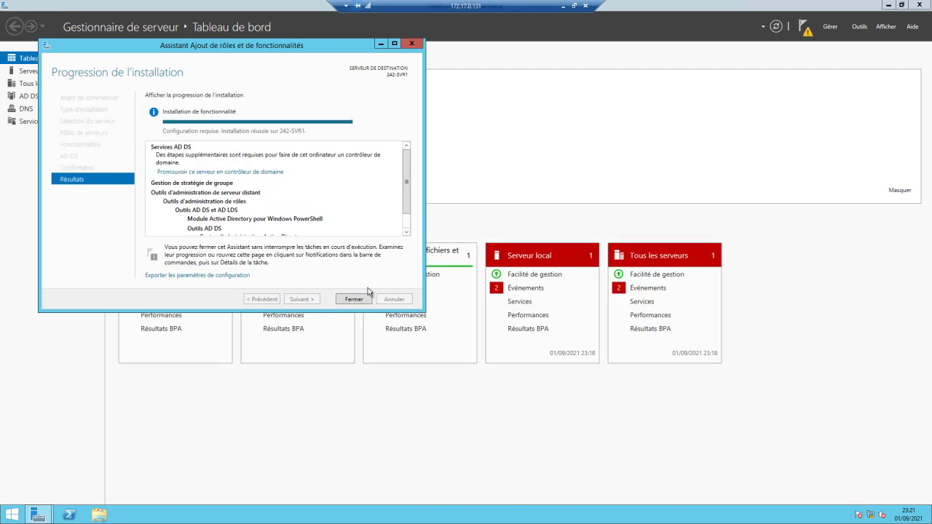
Close the installation wizard, launch domain controller promotion from notifications, and choose the existing domain option.
{"action": "left_click", "coordinate": [365, 300]}
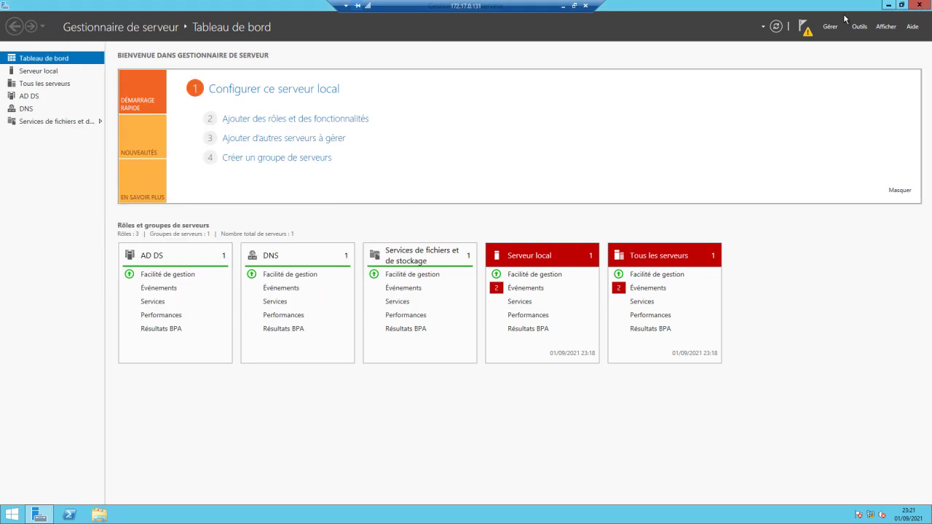
{"action": "left_click", "coordinate": [804, 28]}
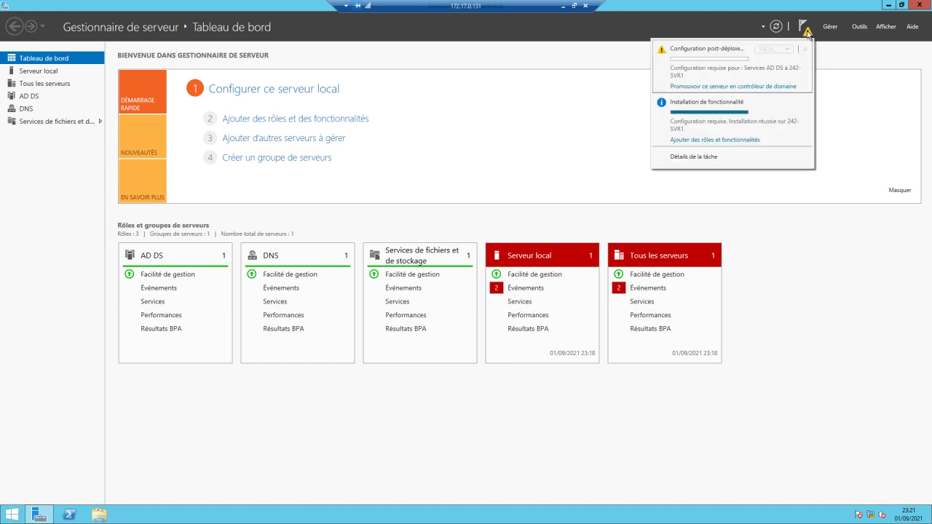
{"action": "left_click", "coordinate": [739, 88]}
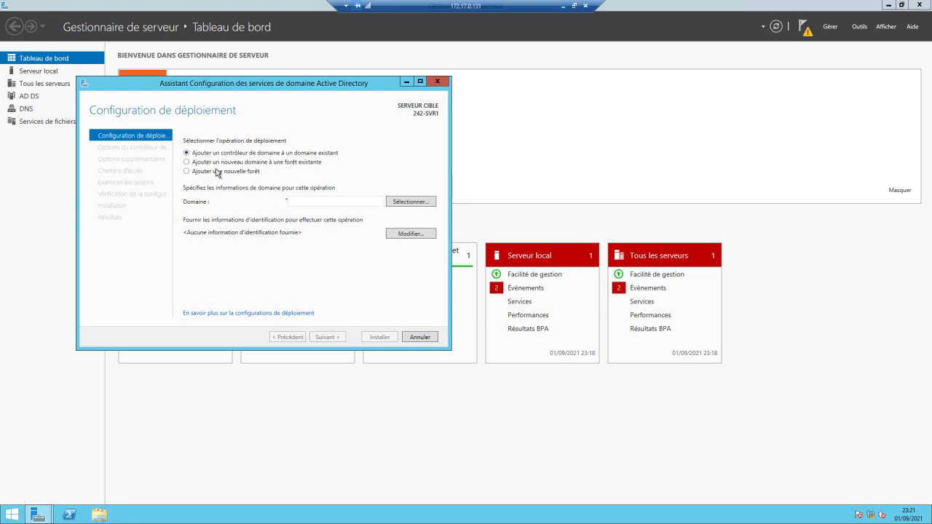
{"action": "left_click", "coordinate": [420, 201]}
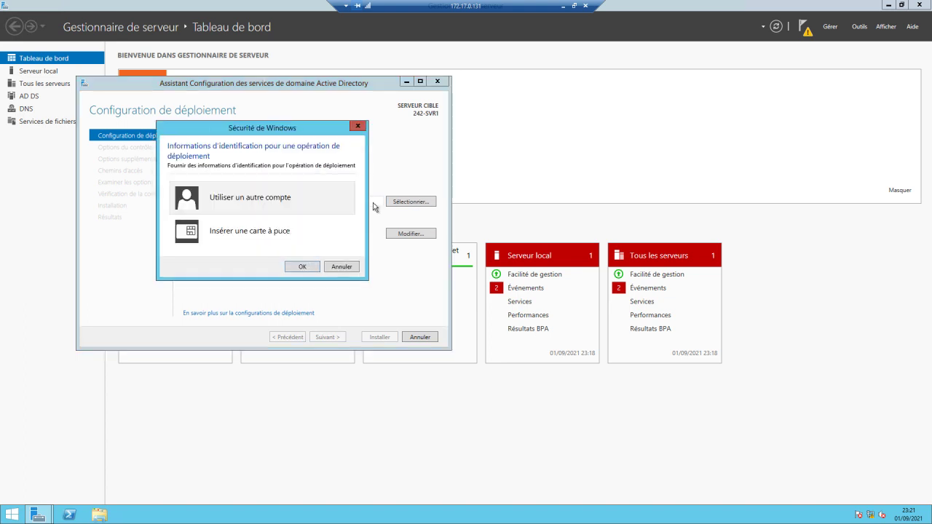
Supply alternate domain account credentials and pick 242informatic.local as the target domain.
{"action": "left_click", "coordinate": [348, 211]}
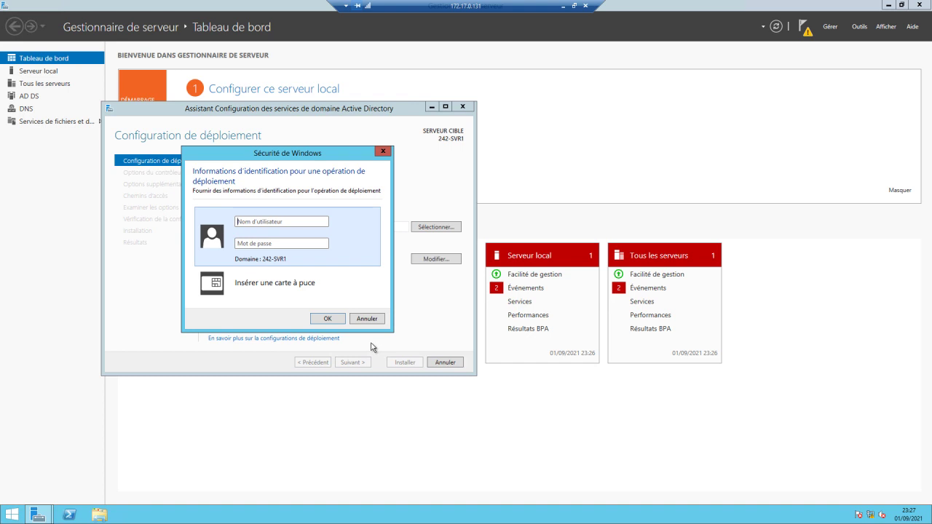
{"action": "left_click", "coordinate": [285, 221]}
{"action": "type", "text": "242"}
{"action": "type", "text": "informa"}
{"action": "type", "text": "tic"}
{"action": "type", "text": "\\"}
{"action": "type", "text": "A"}
{"action": "type", "text": "gen"}
{"action": "type", "text": "t005"}
{"action": "type", "text": "•••••"}
{"action": "type", "text": "•••"}
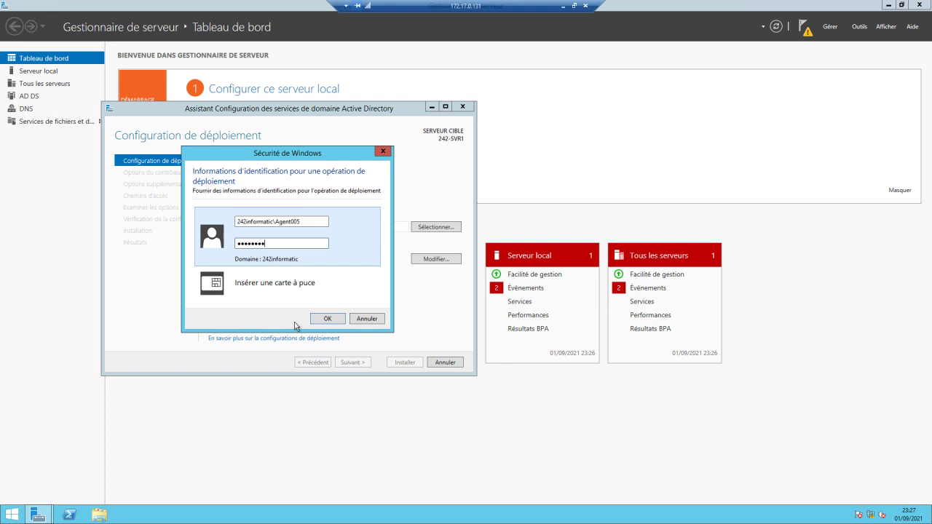
{"action": "left_click", "coordinate": [327, 319]}
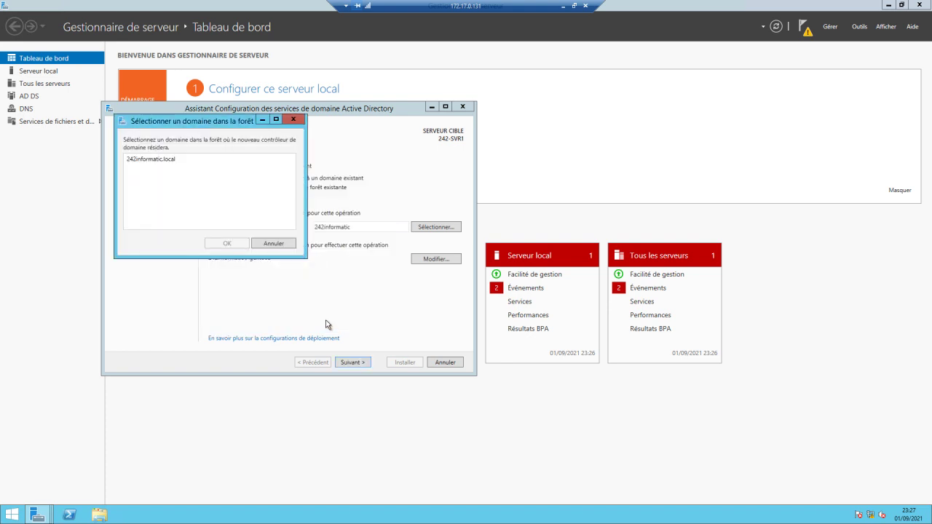
{"action": "left_click", "coordinate": [131, 163]}
{"action": "left_click", "coordinate": [216, 245]}
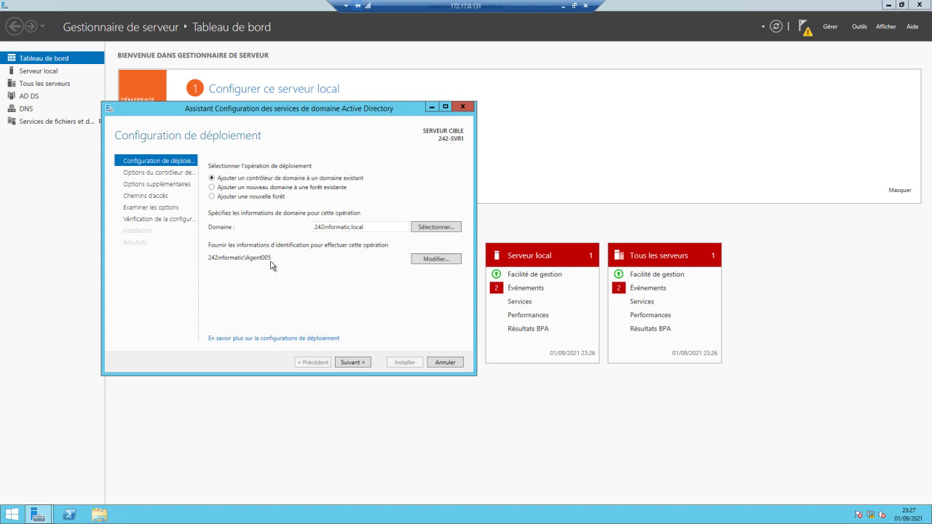
Keep the existing RODC account, enter and confirm the DSRM password, then continue to Additional Options.
{"action": "left_click", "coordinate": [355, 366]}
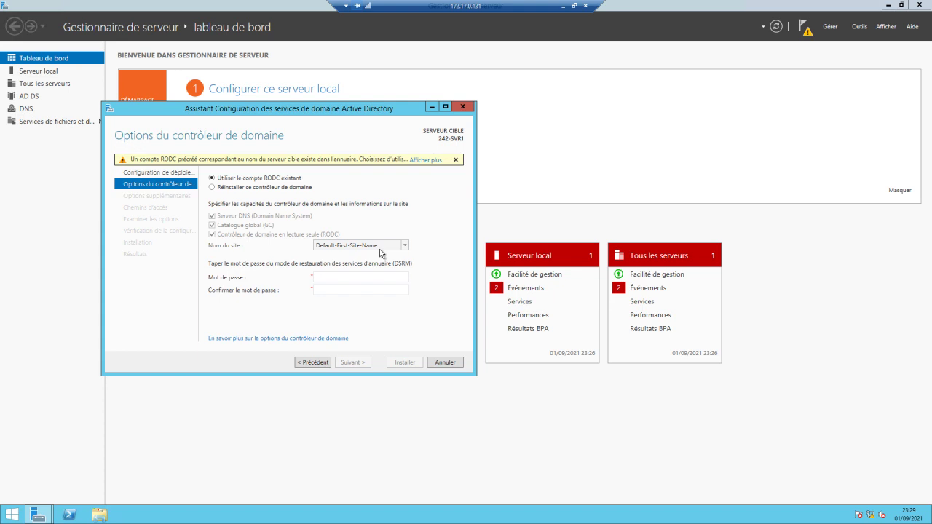
{"action": "left_click", "coordinate": [340, 276]}
{"action": "type", "text": "•••"}
{"action": "key", "text": "BackSpace"}
{"action": "key", "text": "BackSpace"}
{"action": "key", "text": "BackSpace"}
{"action": "key", "text": "BackSpace"}
{"action": "type", "text": "•••••••••"}
{"action": "key", "text": "Tab"}
{"action": "type", "text": "•••••••••"}
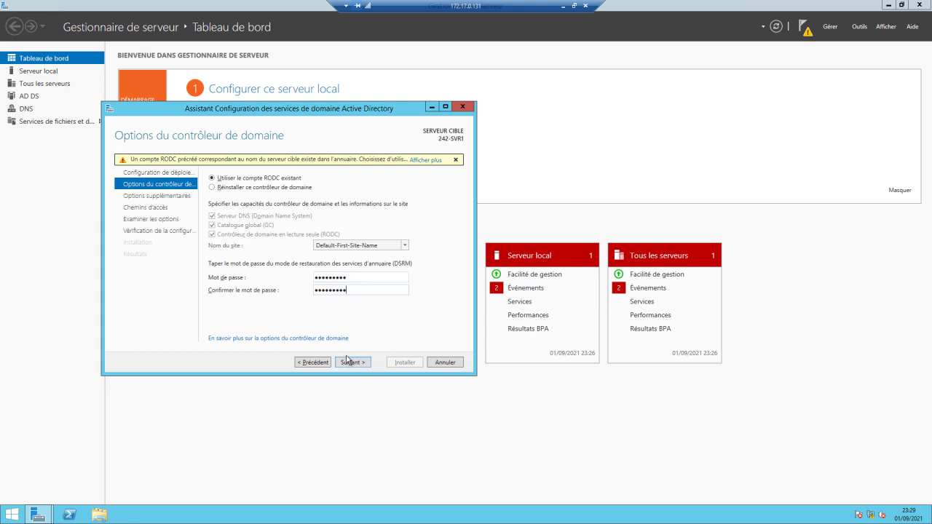
{"action": "left_click", "coordinate": [350, 363]}
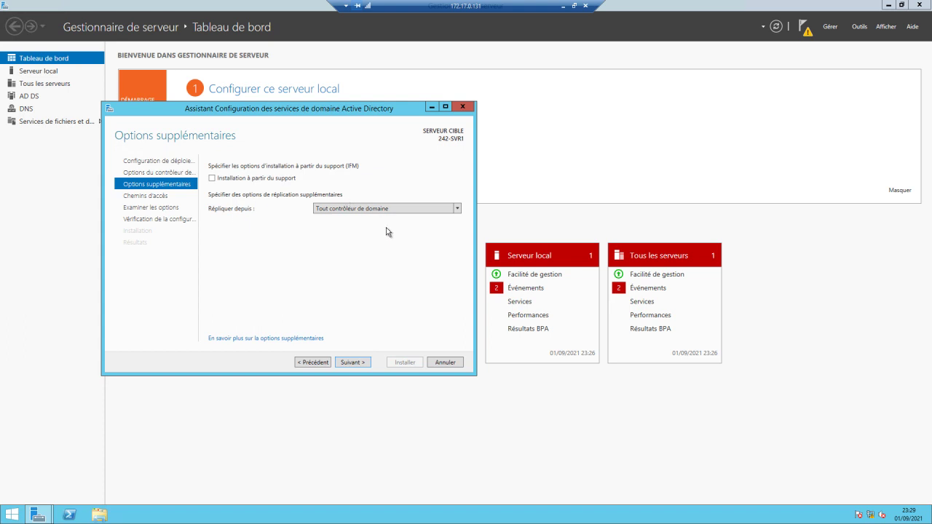
Replicate from 242-DC1.242informatic.local, keep default NTDS/SYSVOL paths, and run the prerequisite check.
{"action": "left_click", "coordinate": [458, 208]}
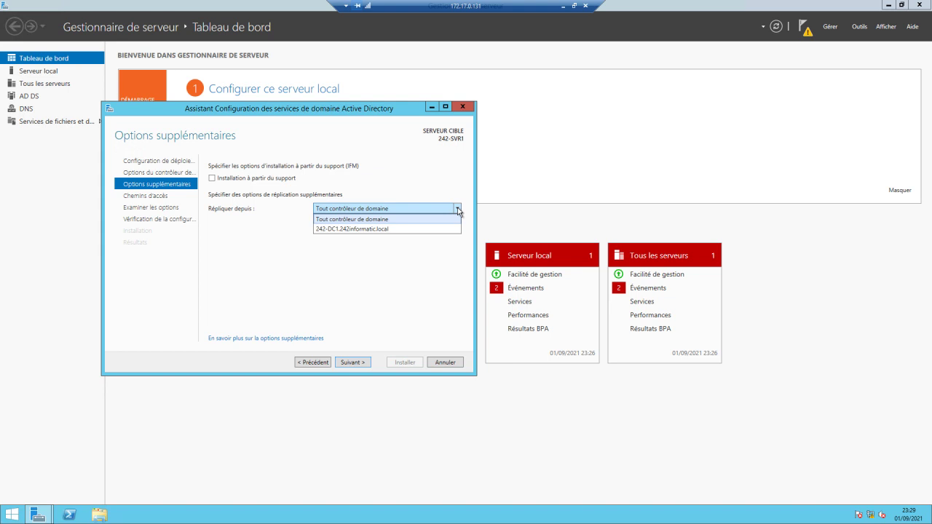
{"action": "left_click", "coordinate": [340, 230]}
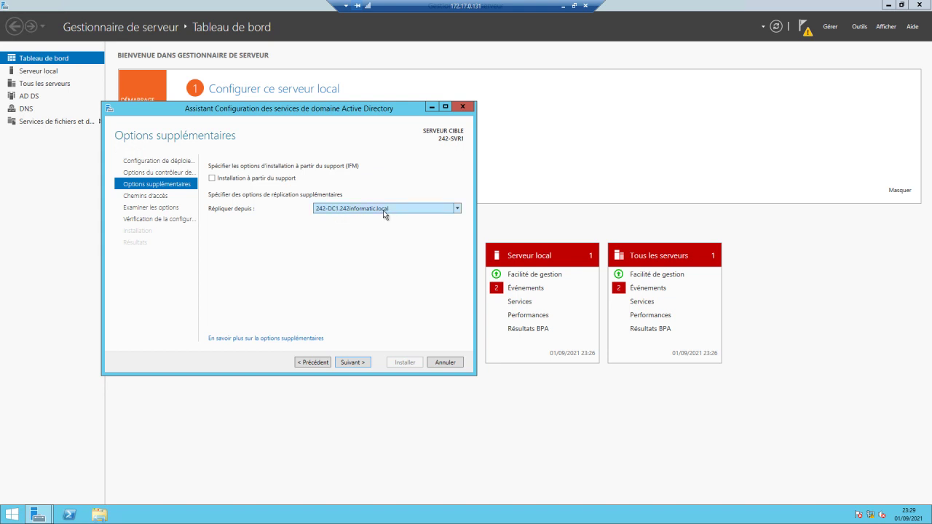
{"action": "left_click", "coordinate": [349, 363]}
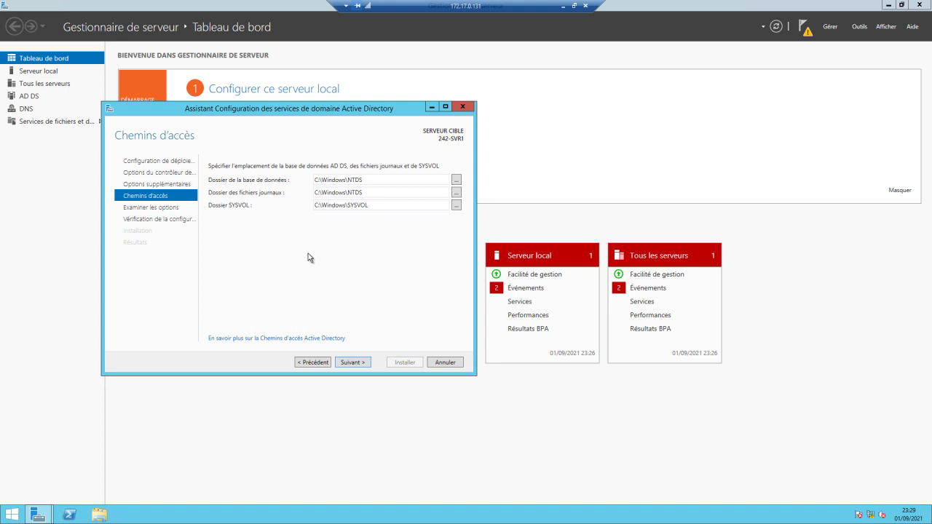
{"action": "left_click", "coordinate": [364, 362]}
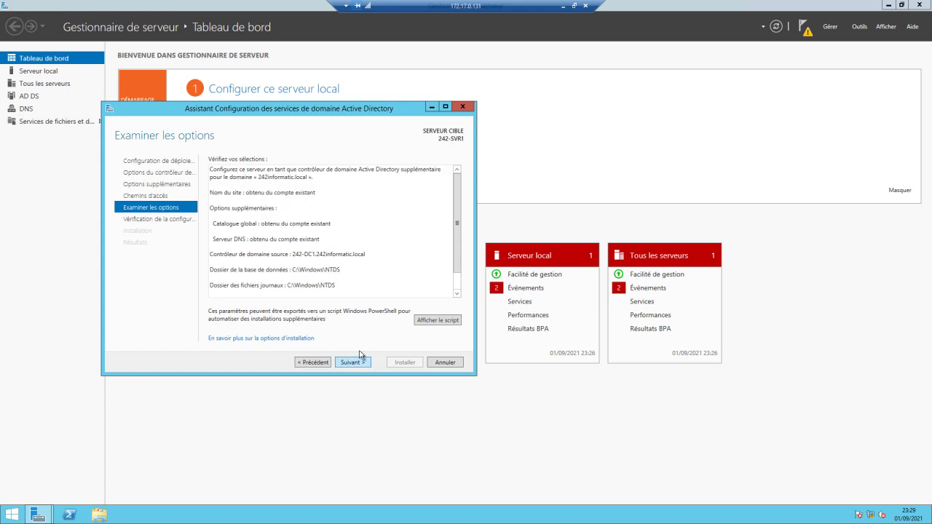
{"action": "scroll", "coordinate": [454, 246], "scroll_direction": "down", "scroll_amount": 2}
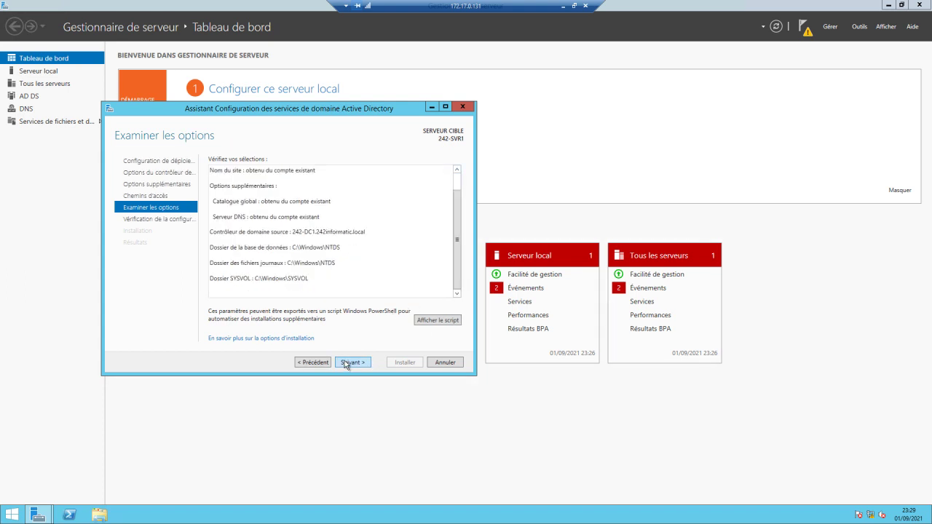
{"action": "left_click", "coordinate": [345, 363]}
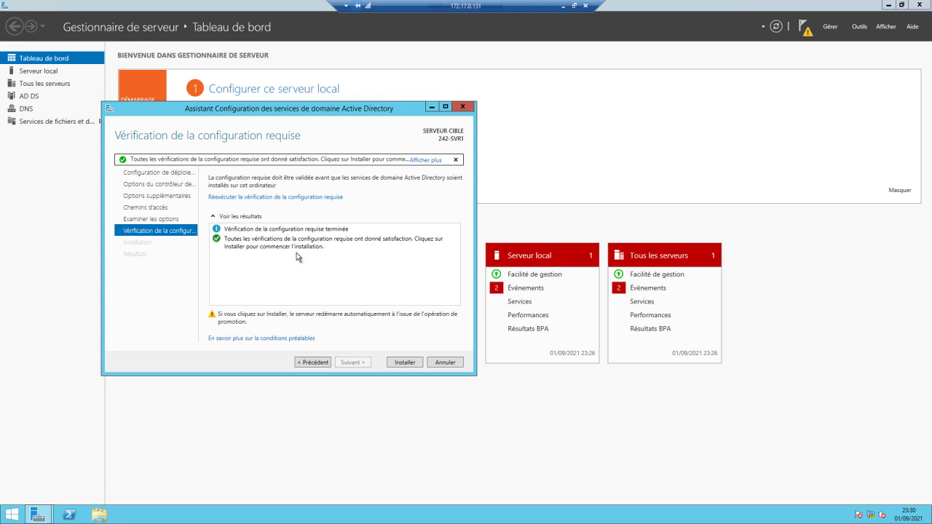
Start the installation that promotes 242-SVR1 to a read-only domain controller.
{"action": "left_click", "coordinate": [401, 364]}
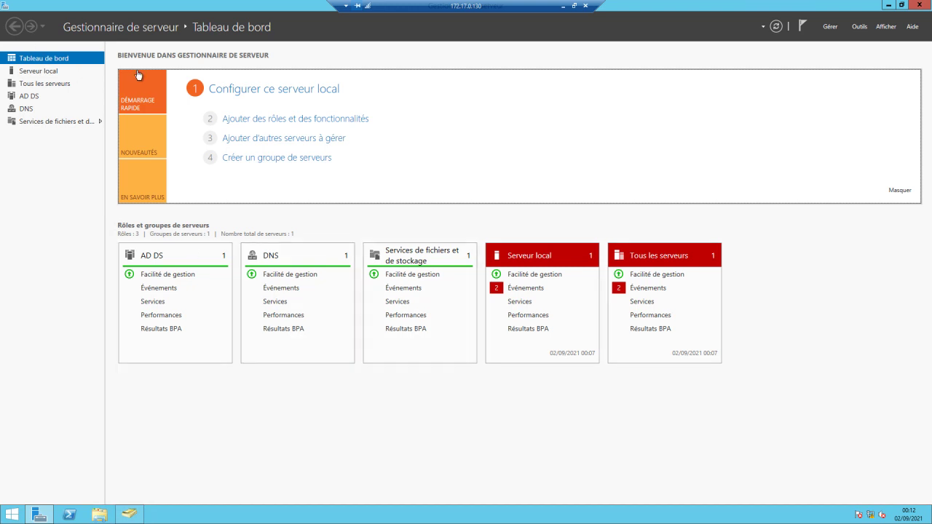
Bring back Active Directory Users and Computers and open the Users container of 242informatic.local.
{"action": "left_click", "coordinate": [129, 514]}
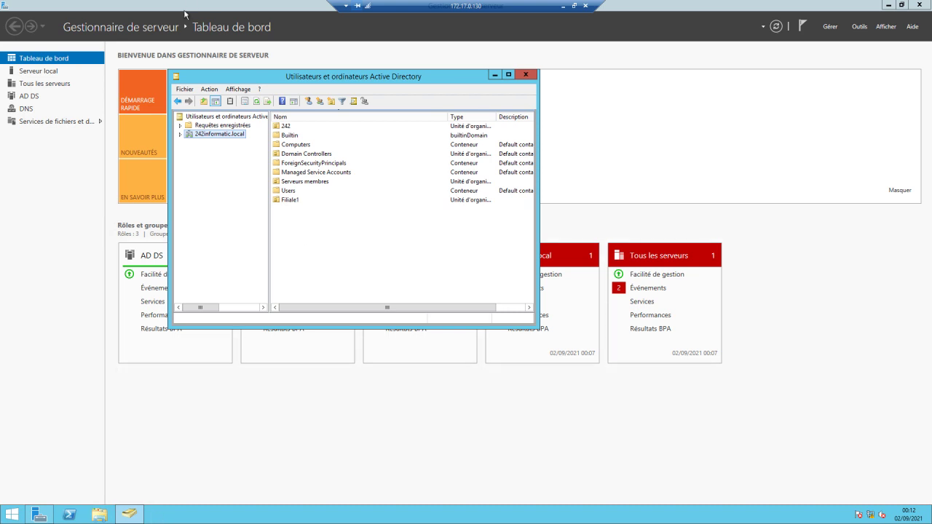
{"action": "double_click", "coordinate": [198, 137]}
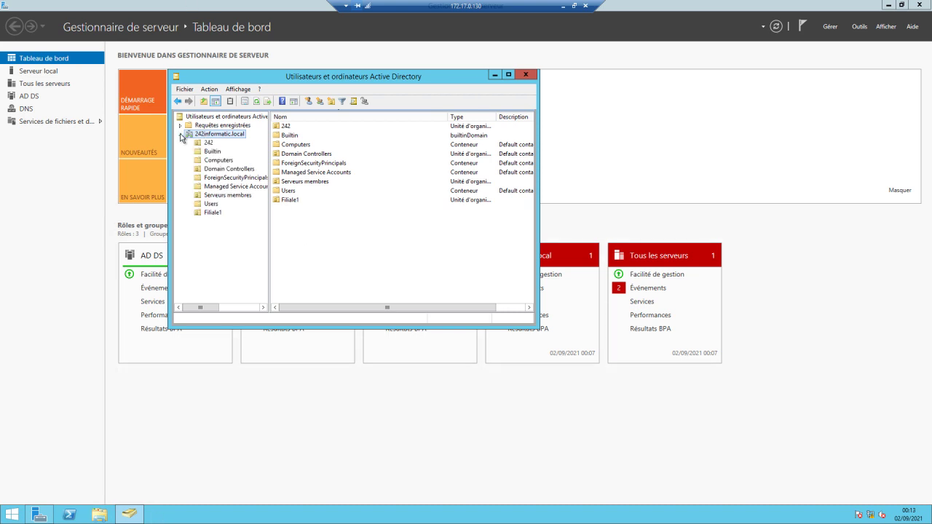
{"action": "left_click", "coordinate": [208, 204]}
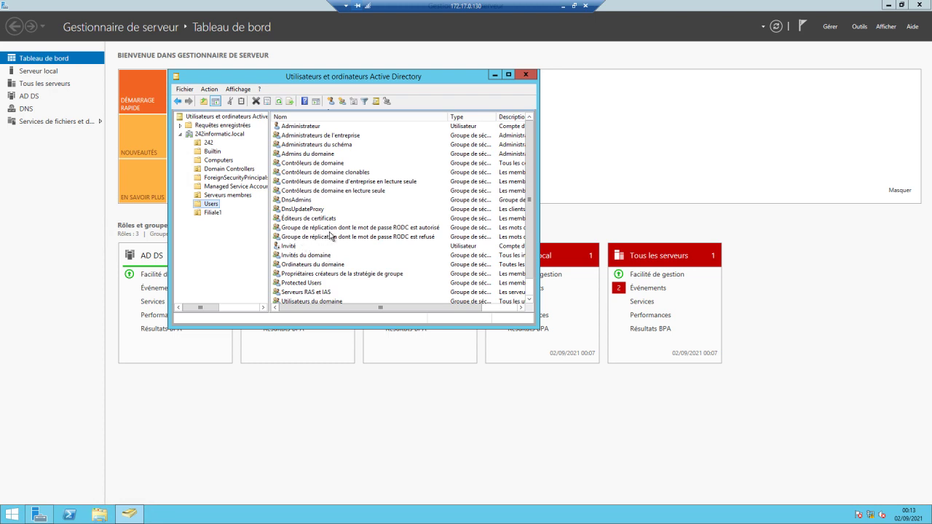
{"action": "right_click", "coordinate": [408, 229]}
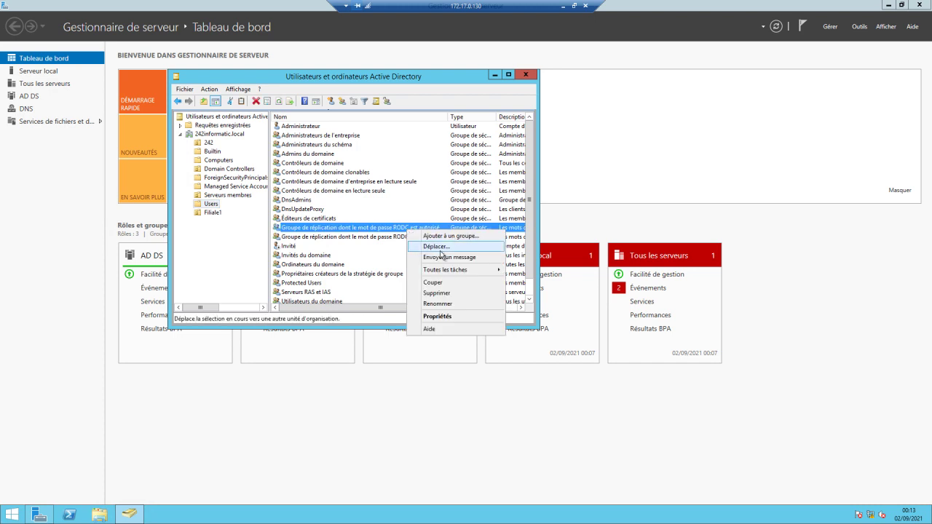
{"action": "left_click", "coordinate": [440, 316]}
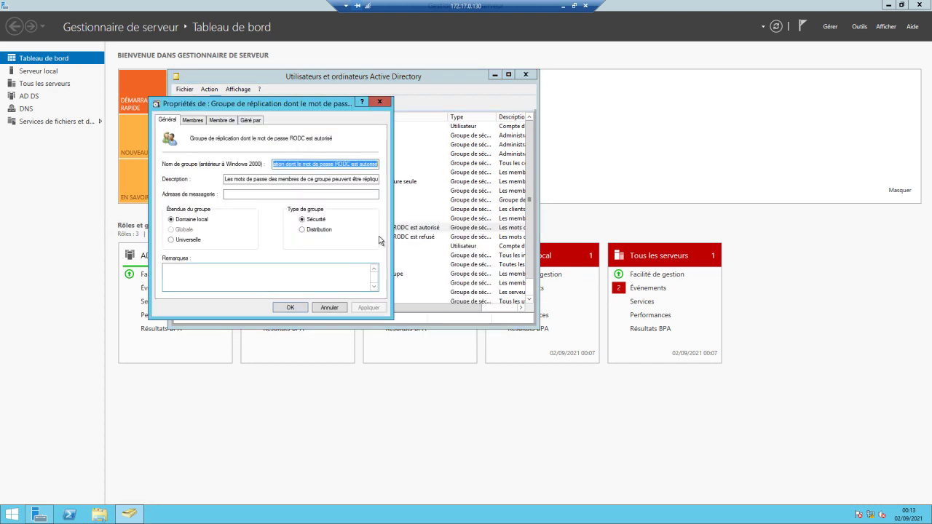
{"action": "left_click", "coordinate": [192, 121]}
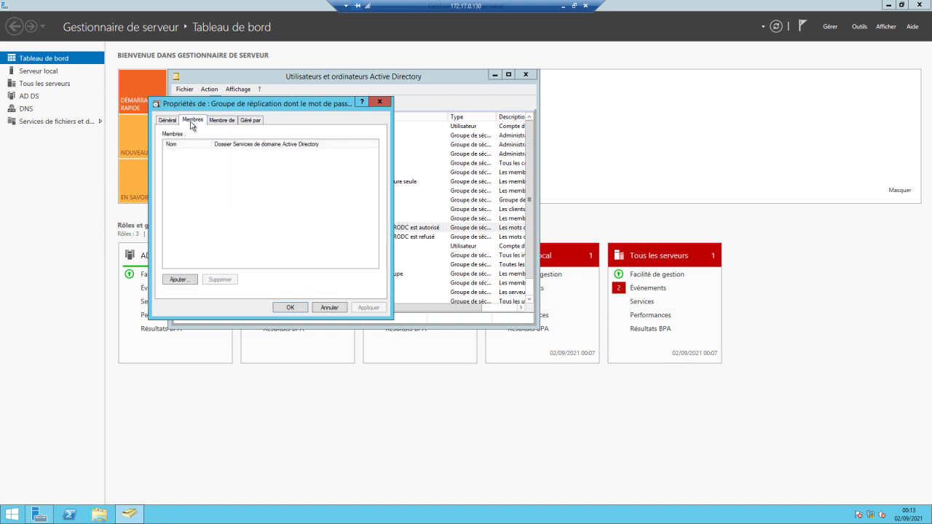
{"action": "left_click", "coordinate": [329, 308]}
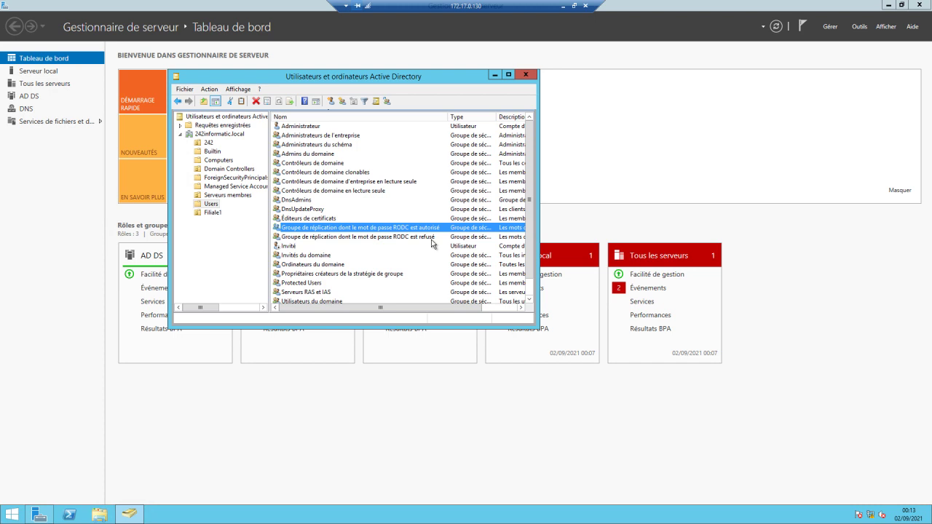
Open 242-SVR1's properties from Domain Controllers, review its password replication policy, and close it.
{"action": "left_click", "coordinate": [237, 173]}
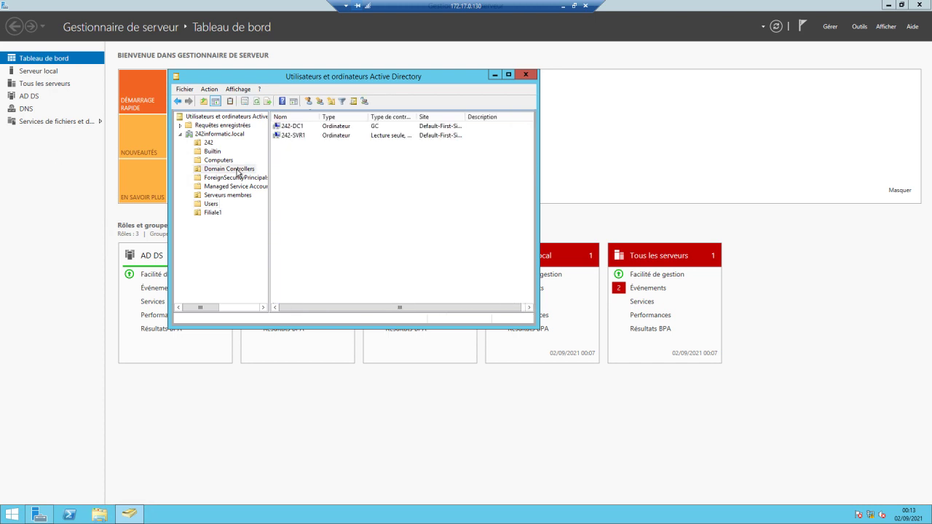
{"action": "left_click", "coordinate": [295, 136]}
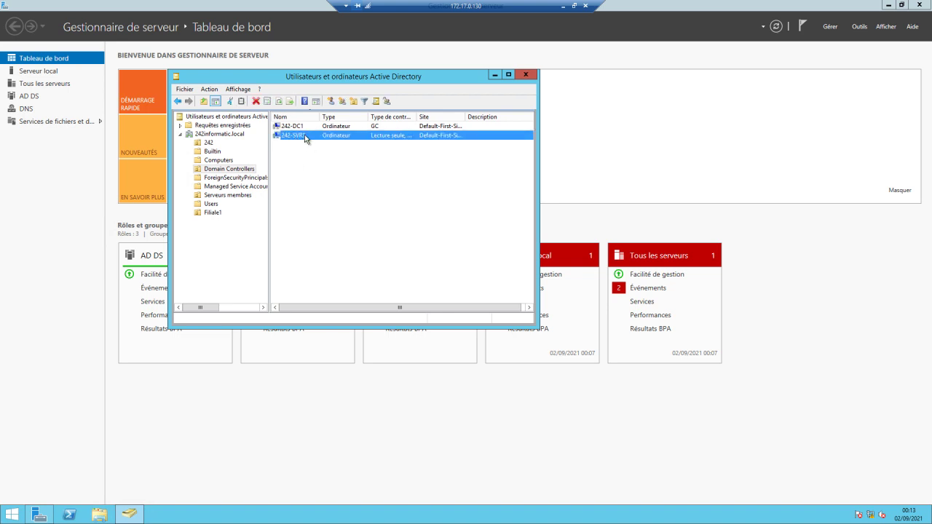
{"action": "right_click", "coordinate": [304, 135]}
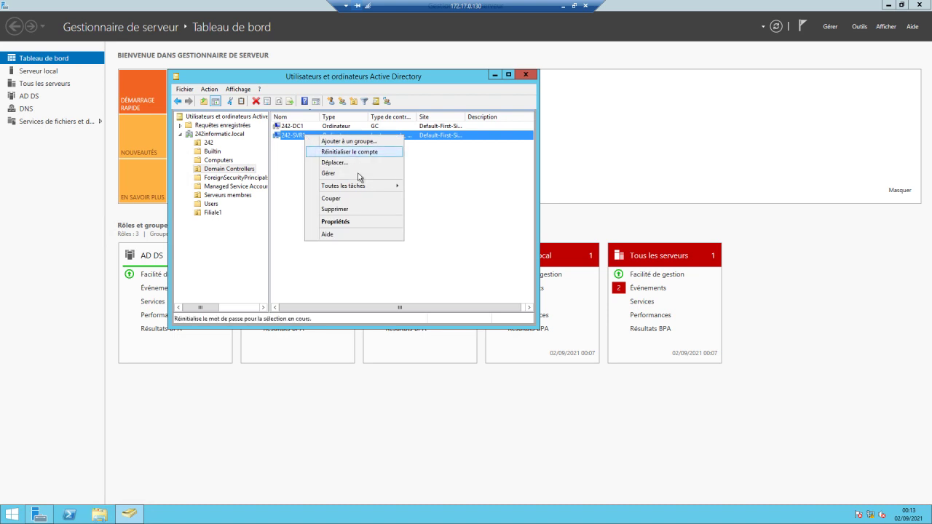
{"action": "left_click", "coordinate": [340, 222]}
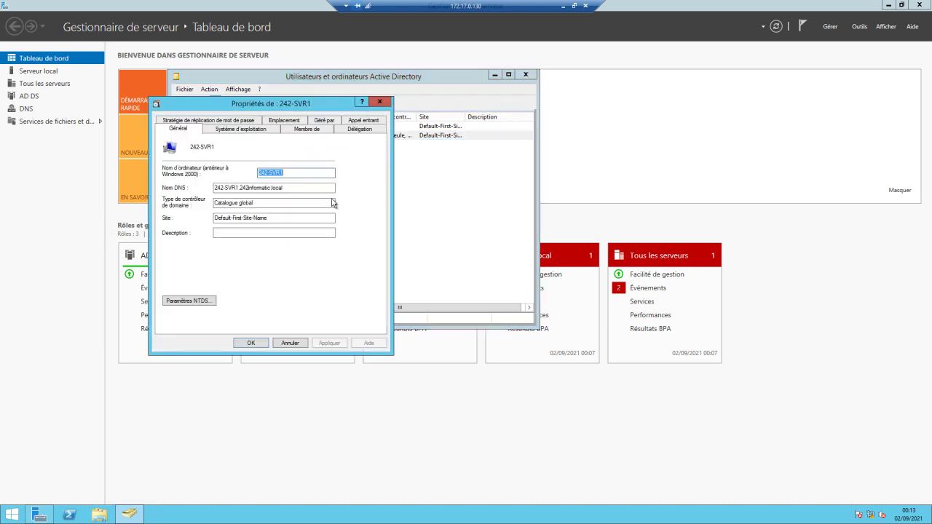
{"action": "left_click", "coordinate": [215, 124]}
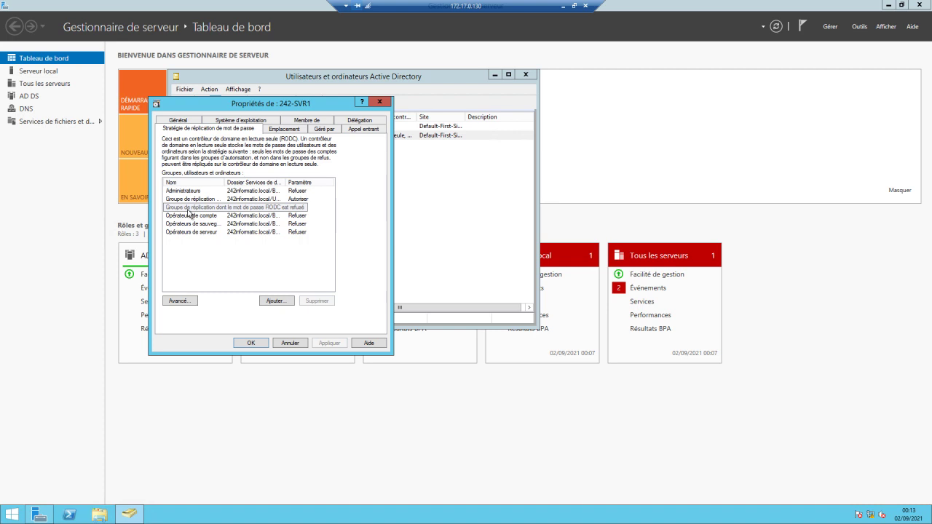
{"action": "left_click", "coordinate": [290, 343]}
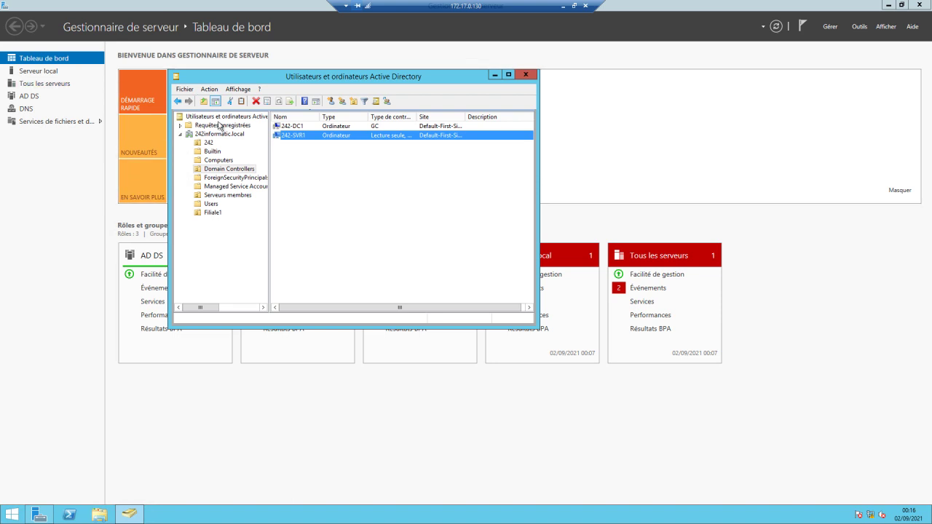
Create the group 'utilisateurs de bureau distant' in the Filiale1 unit.
{"action": "left_click_drag", "start_coordinate": [269, 156], "coordinate": [292, 169]}
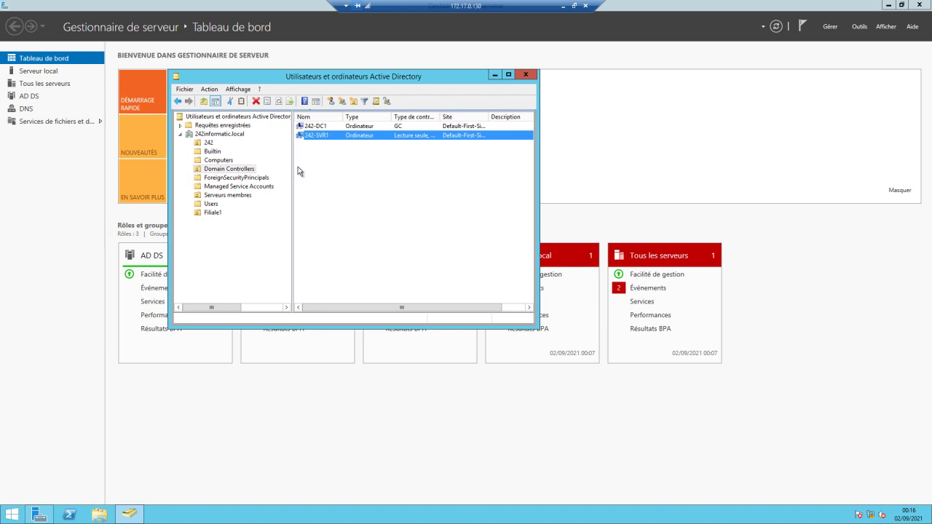
{"action": "left_click", "coordinate": [213, 213]}
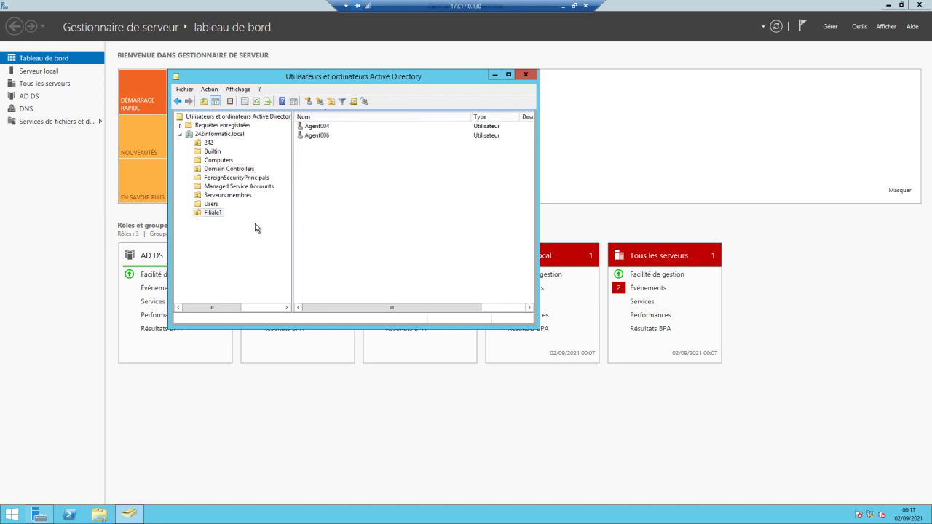
{"action": "right_click", "coordinate": [322, 158]}
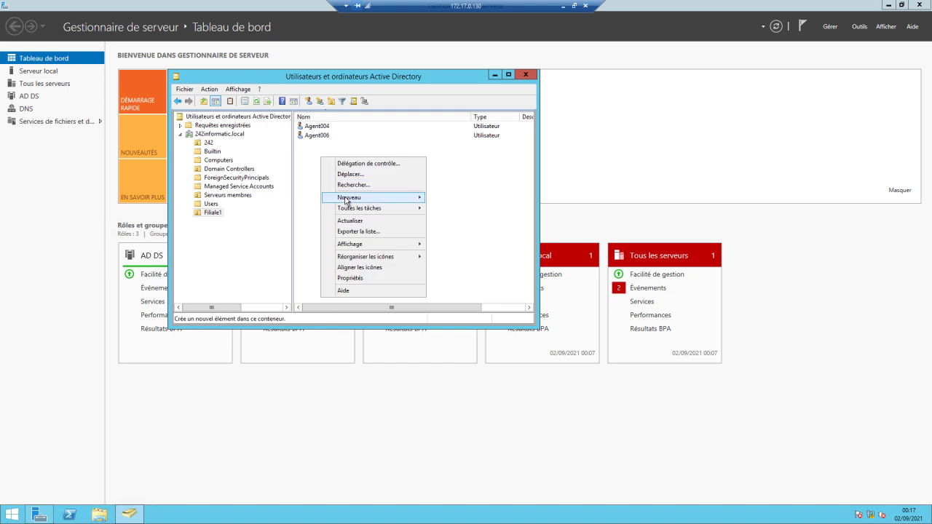
{"action": "mouse_move", "coordinate": [376, 201]}
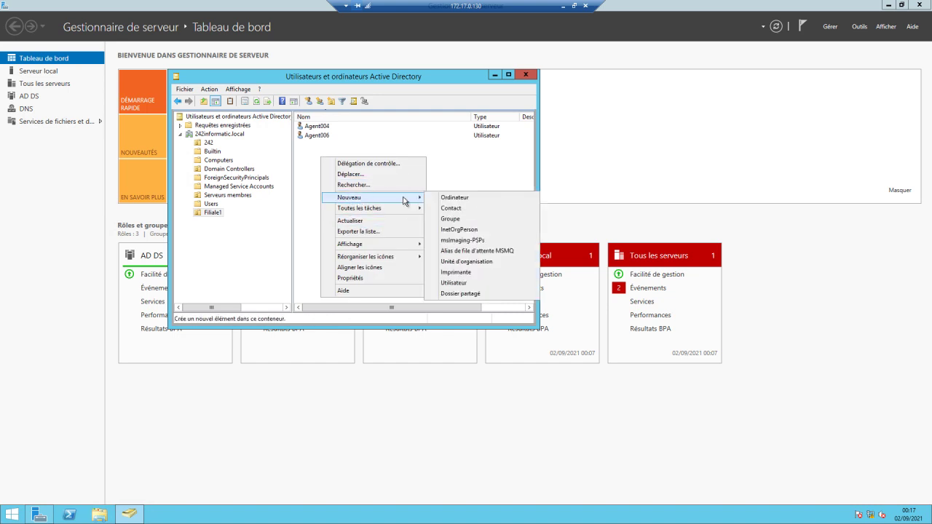
{"action": "left_click", "coordinate": [464, 220]}
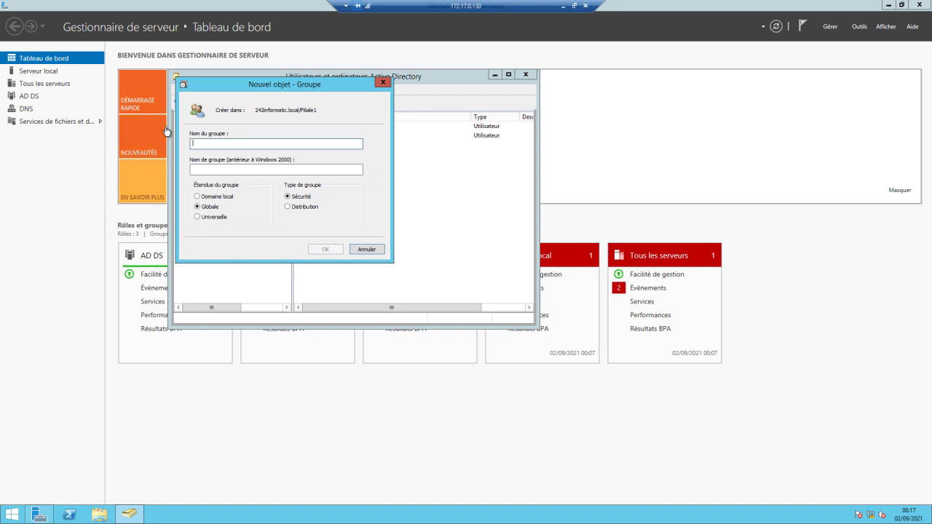
{"action": "type", "text": "utilisateurs"}
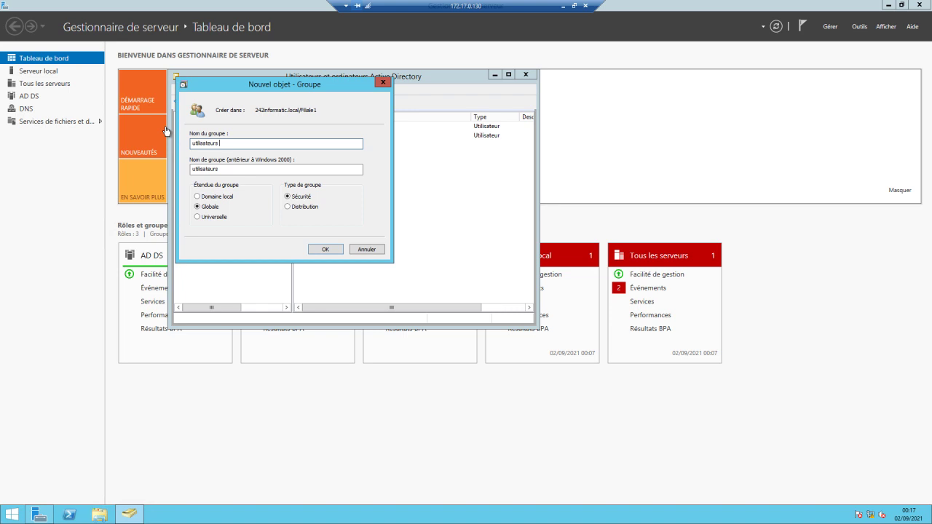
{"action": "type", "text": " de bureau distant"}
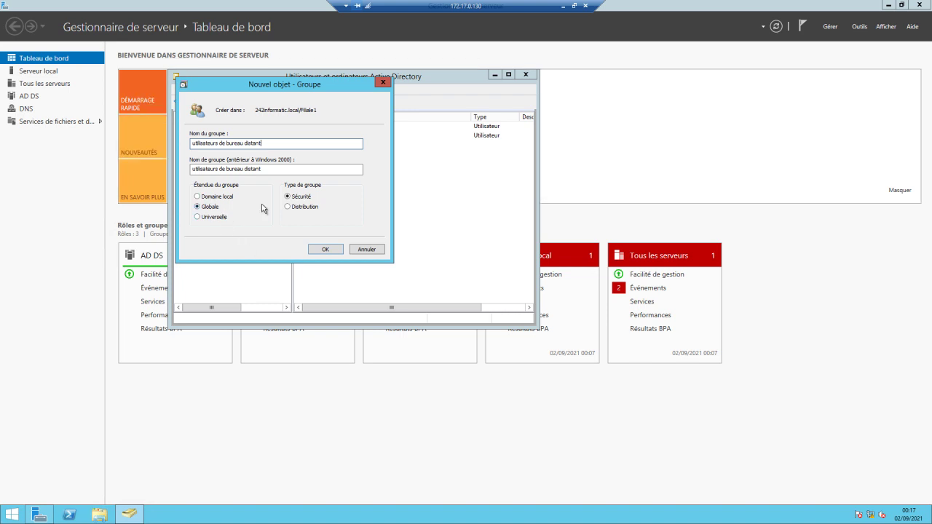
{"action": "left_click", "coordinate": [326, 249]}
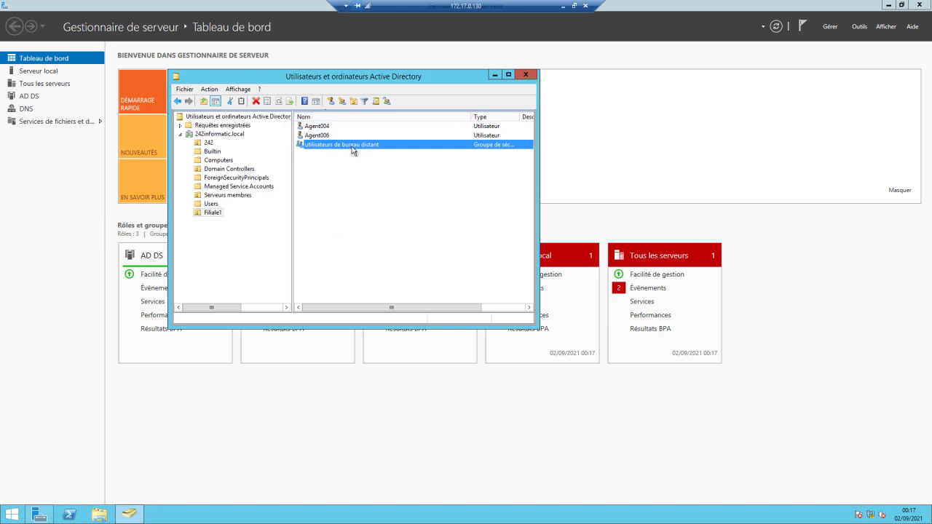
Open the group's member list and look up accounts matching 'Agen'.
{"action": "right_click", "coordinate": [352, 147]}
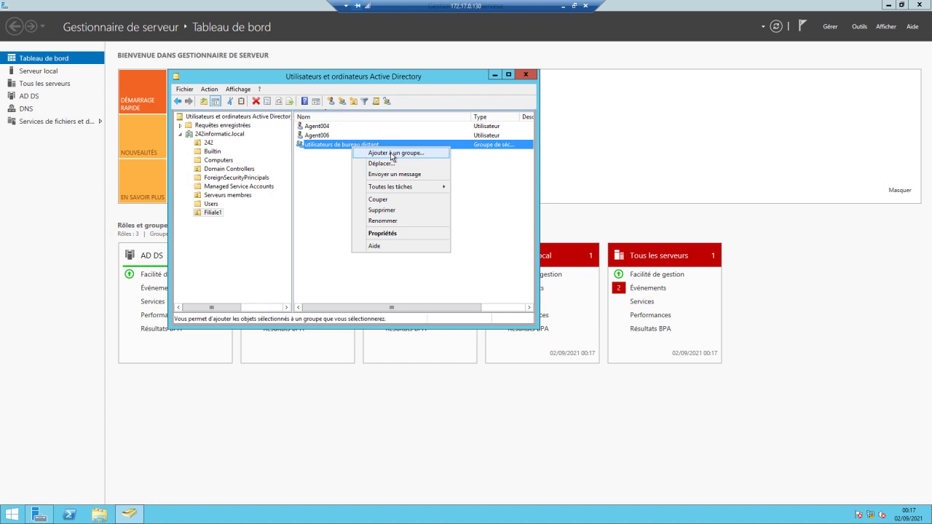
{"action": "left_click", "coordinate": [384, 233]}
{"action": "left_click", "coordinate": [197, 122]}
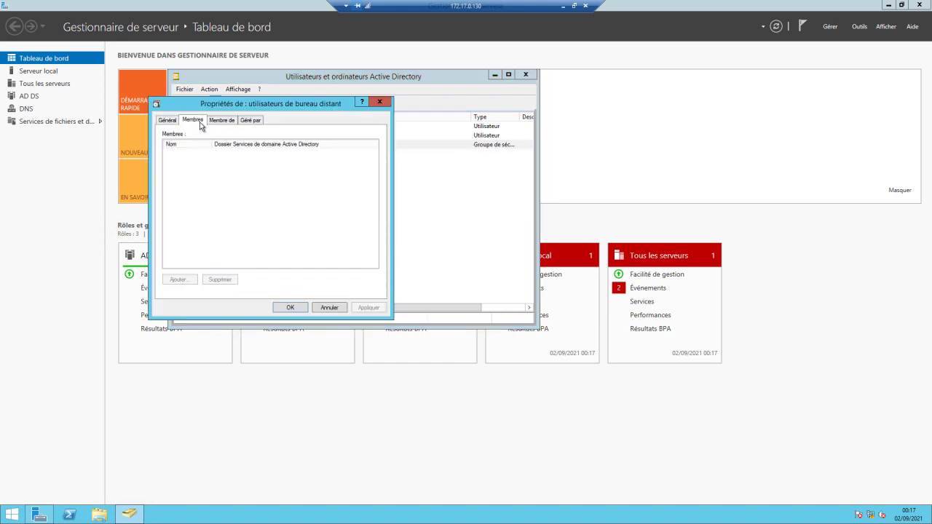
{"action": "left_click", "coordinate": [185, 280]}
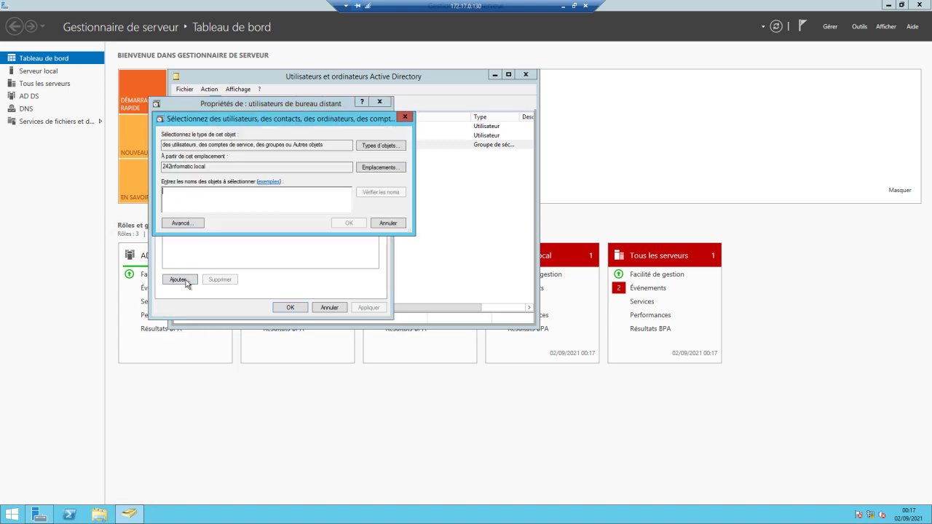
{"action": "type", "text": "Agen"}
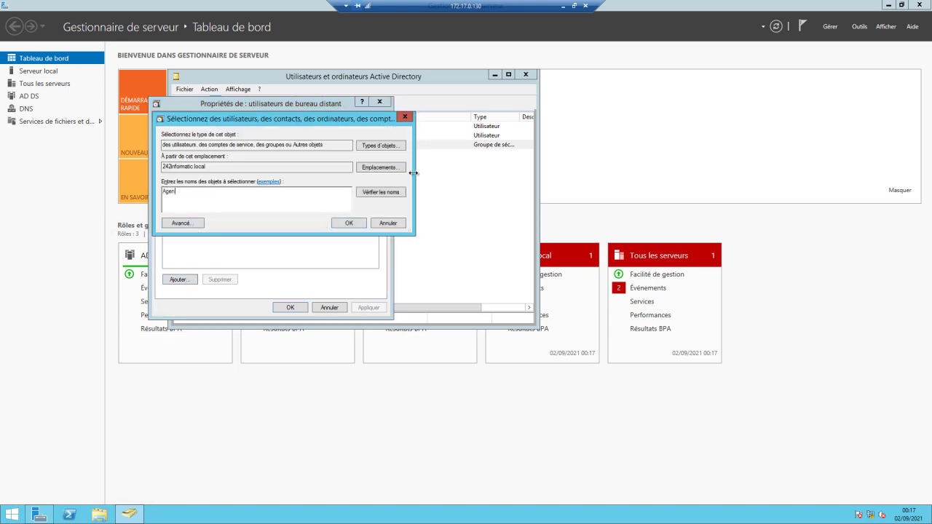
{"action": "left_click", "coordinate": [403, 194]}
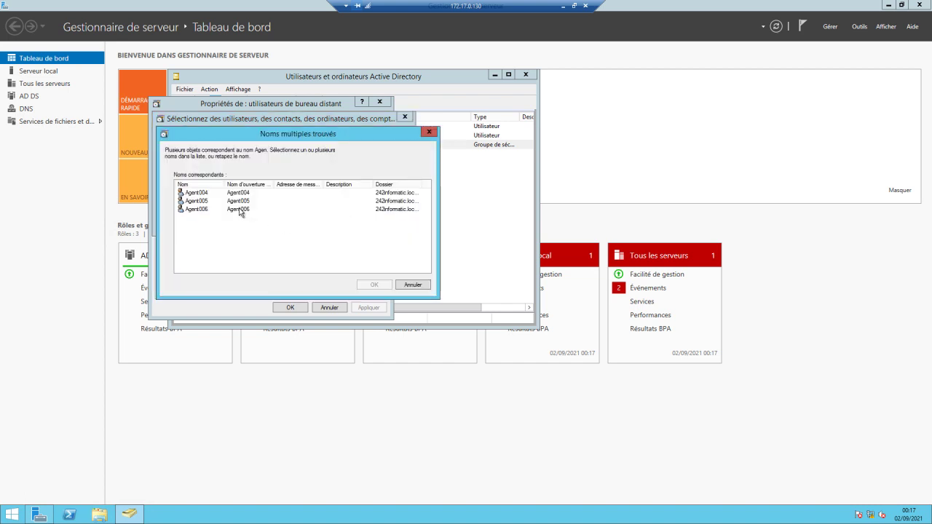
Add Agent004 and Agent006 as members, with computers included in object types, and save.
{"action": "left_click", "coordinate": [238, 211]}
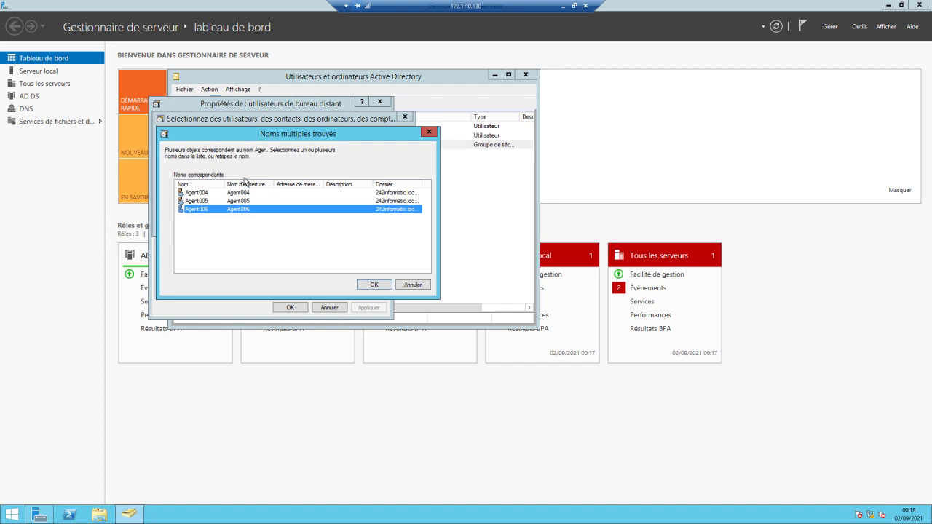
{"action": "left_click", "coordinate": [244, 193], "text": "ctrl"}
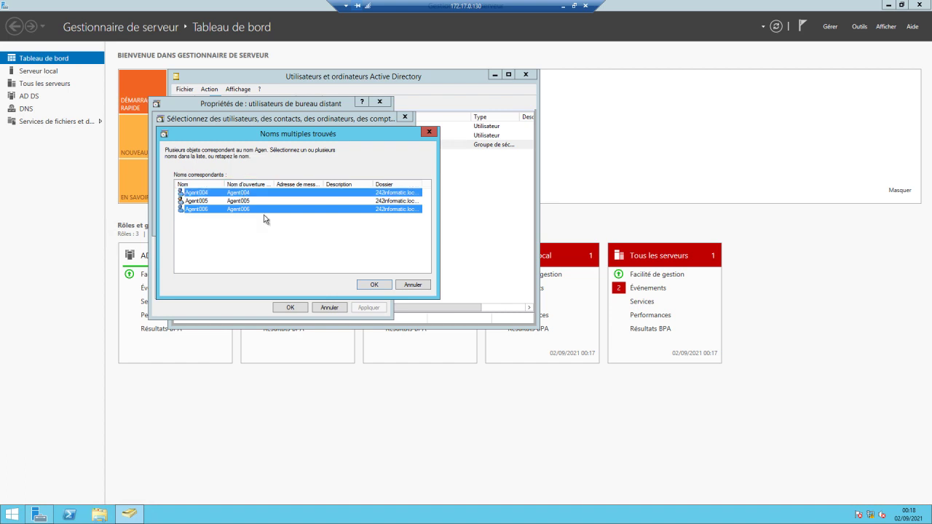
{"action": "left_click", "coordinate": [370, 286]}
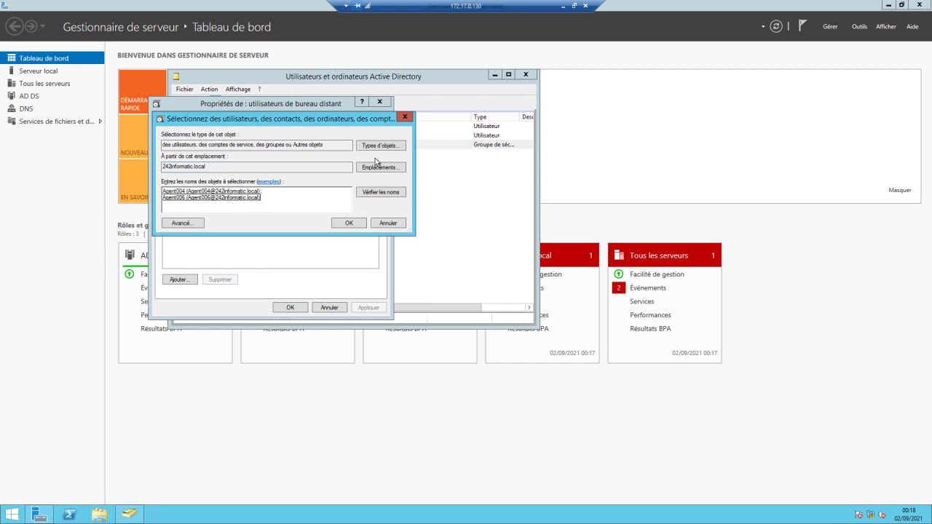
{"action": "left_click", "coordinate": [379, 146]}
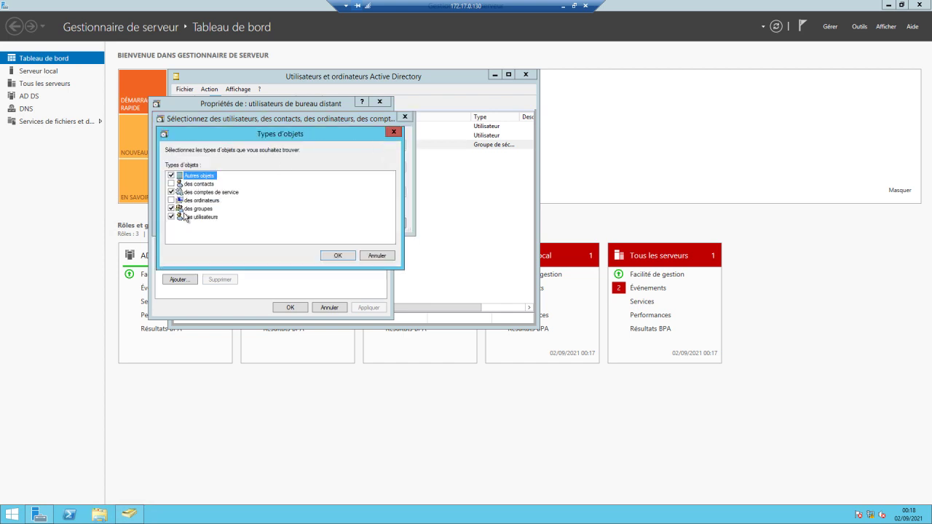
{"action": "left_click", "coordinate": [171, 202]}
{"action": "left_click", "coordinate": [338, 256]}
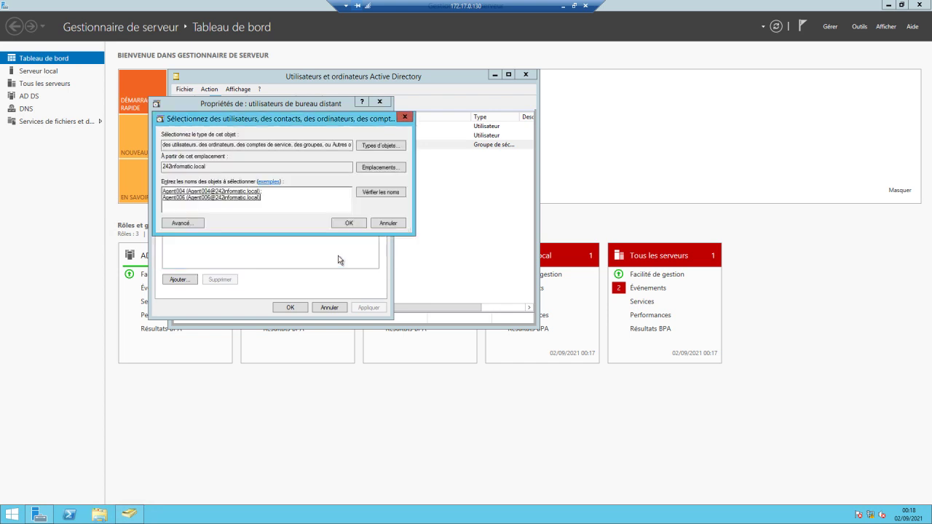
{"action": "left_click", "coordinate": [352, 227]}
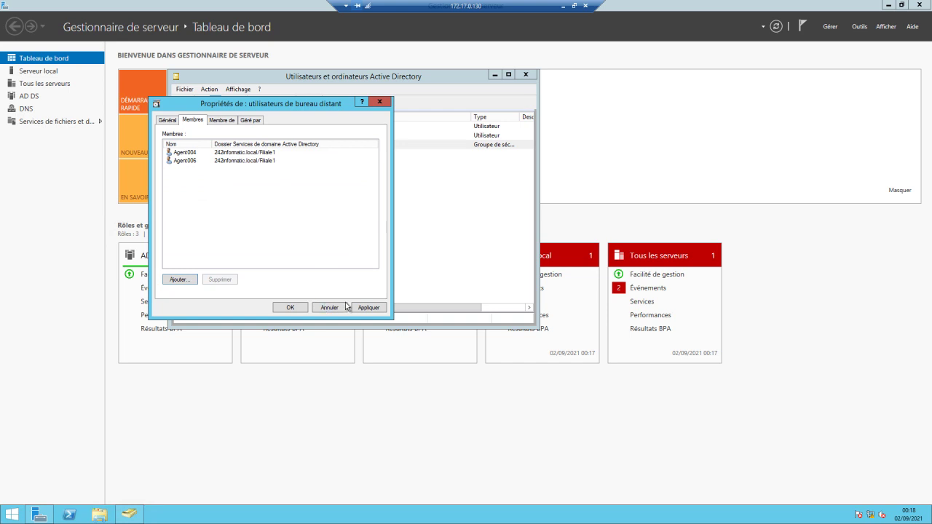
{"action": "left_click", "coordinate": [289, 307]}
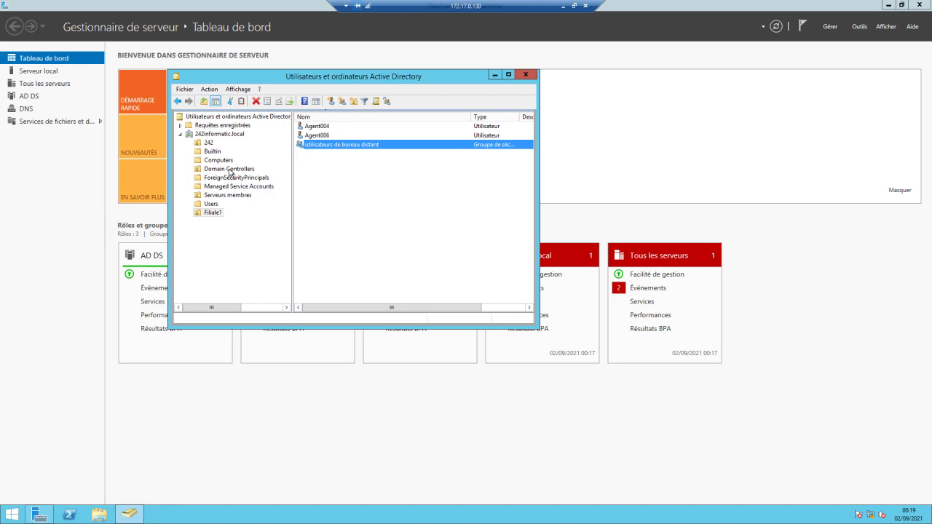
Open 242-SVR1's properties under Domain Controllers and start adding a password replication policy entry.
{"action": "left_click", "coordinate": [230, 170]}
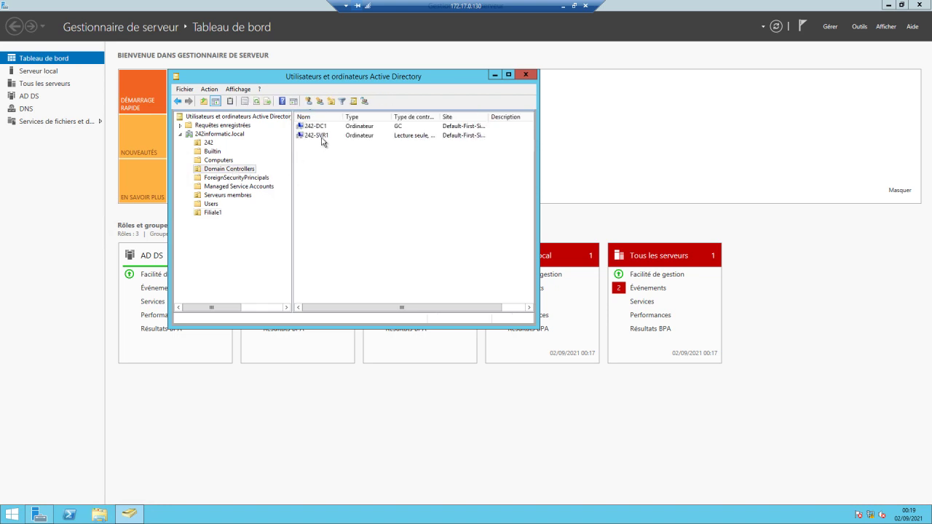
{"action": "right_click", "coordinate": [322, 137]}
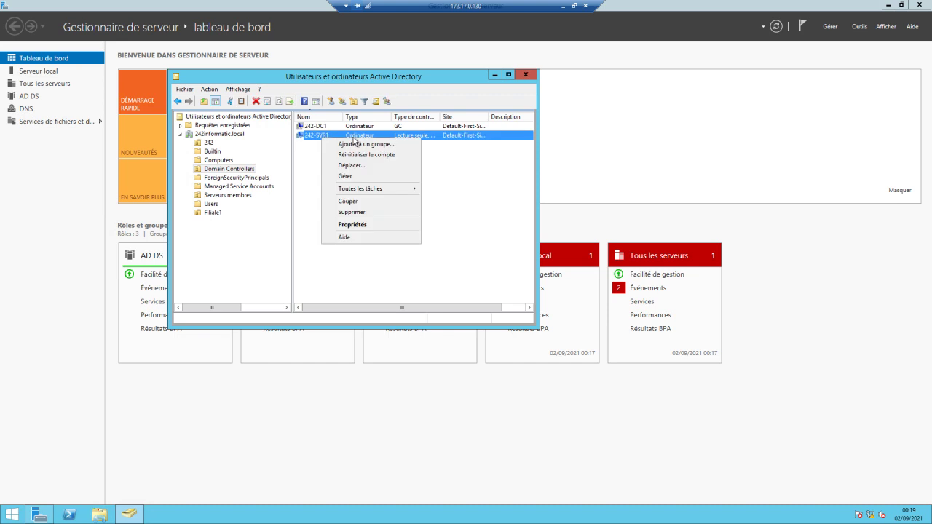
{"action": "left_click", "coordinate": [357, 225]}
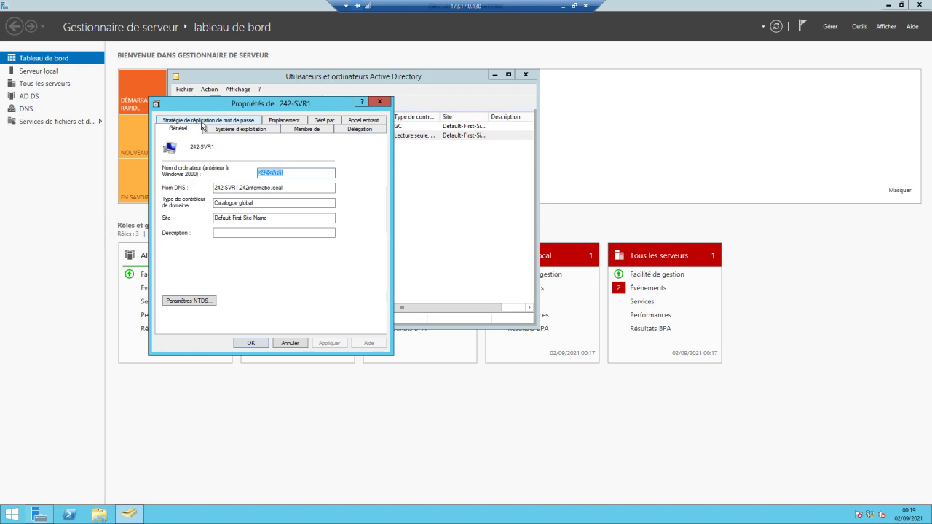
{"action": "left_click", "coordinate": [205, 121]}
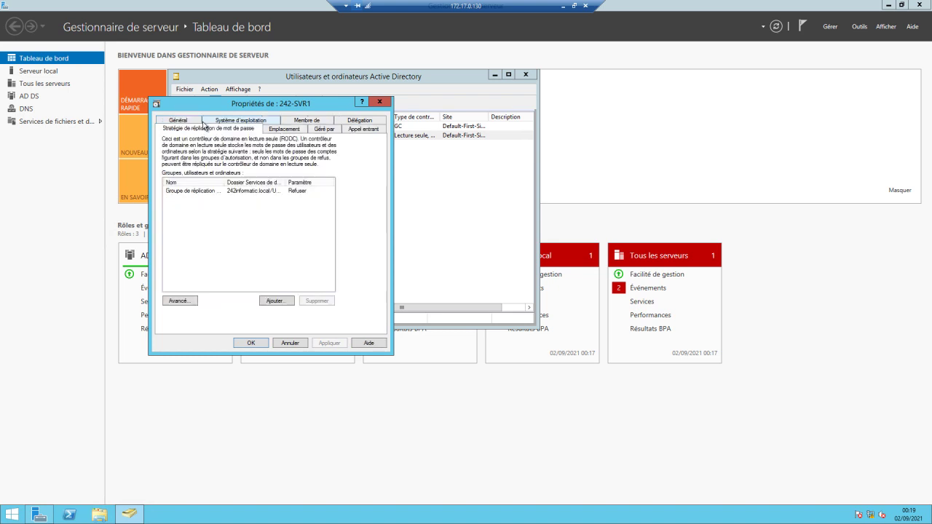
{"action": "left_click", "coordinate": [283, 308]}
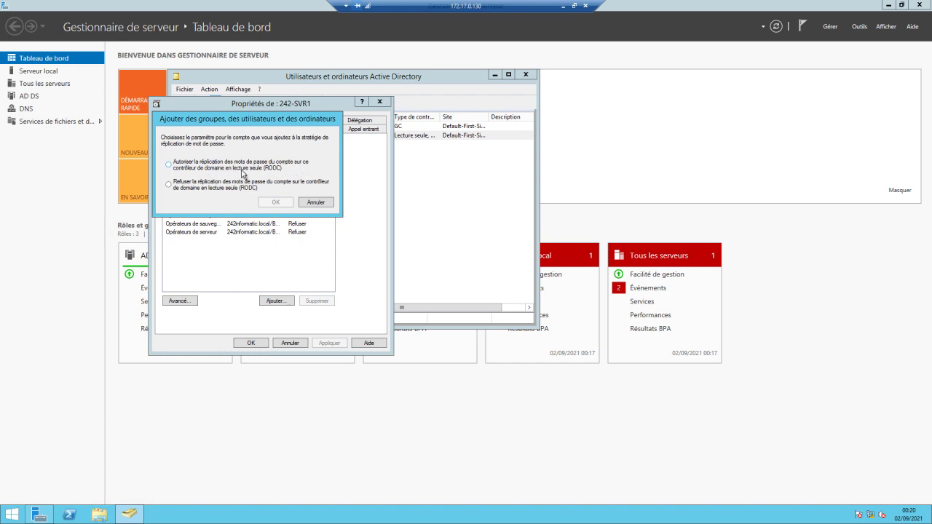
Choose to allow replication and check the typed group name 'utiliste', dismissing the not-found notice.
{"action": "left_click", "coordinate": [184, 167]}
{"action": "left_click", "coordinate": [276, 202]}
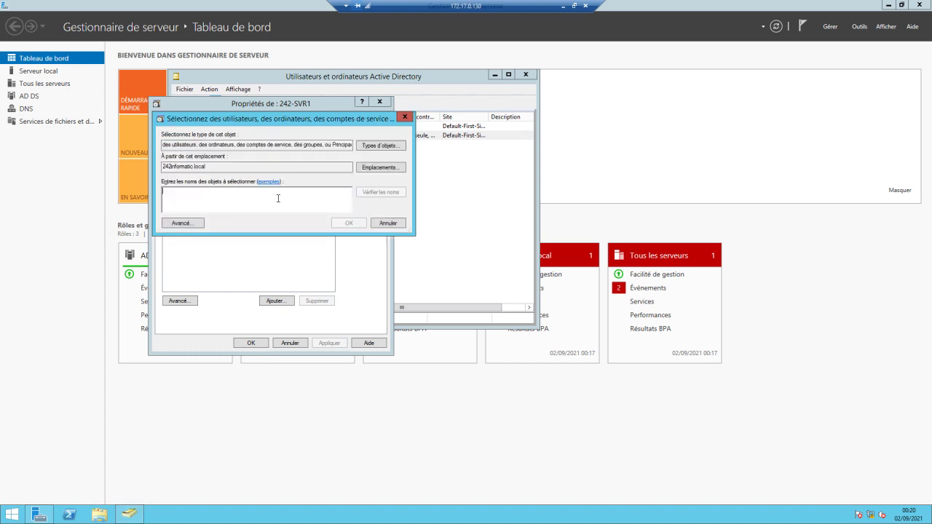
{"action": "type", "text": "utiliste"}
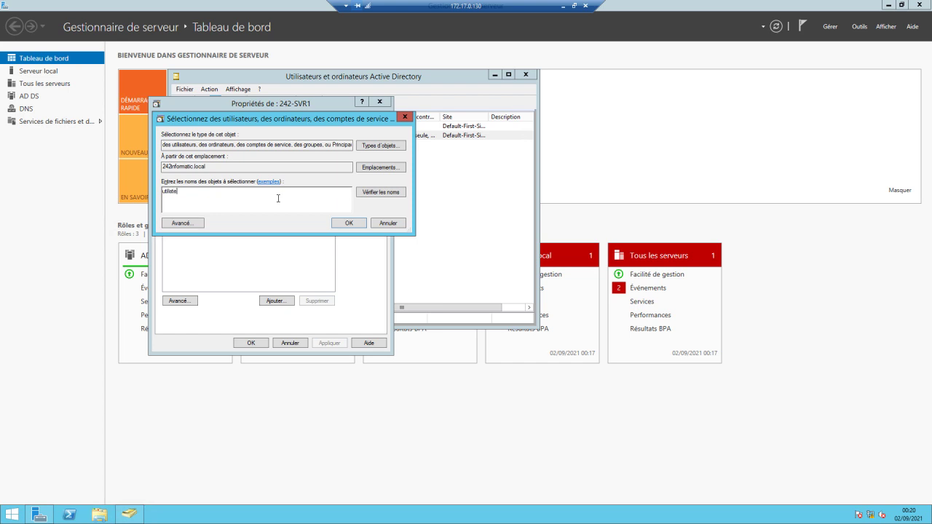
{"action": "left_click", "coordinate": [400, 193]}
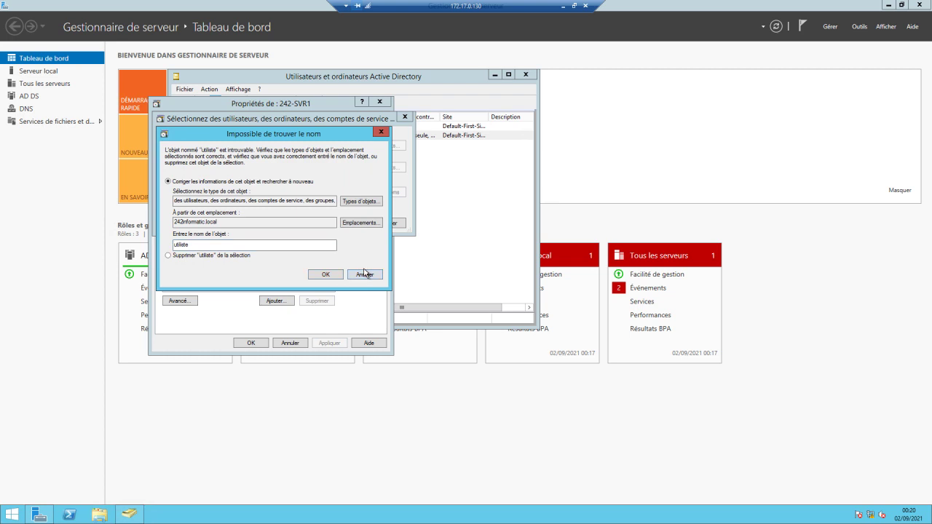
{"action": "left_click", "coordinate": [362, 275]}
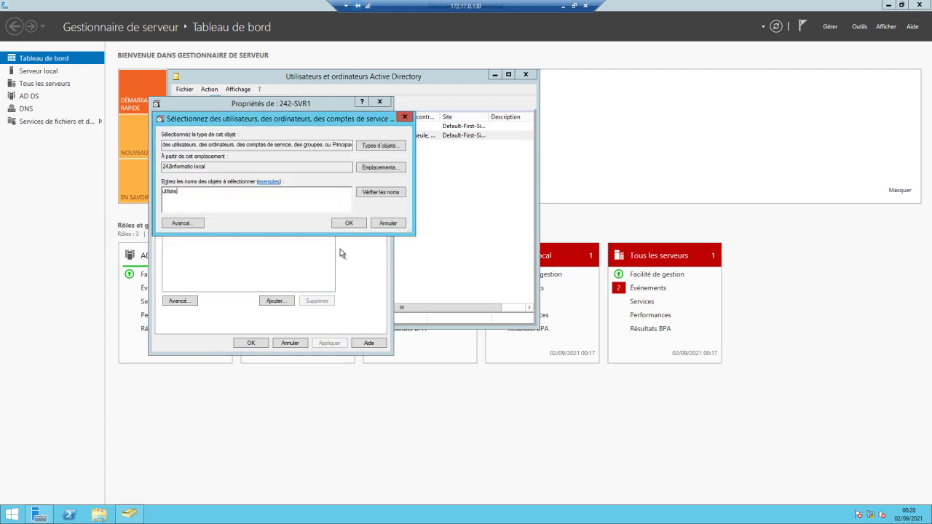
Correct the name, pick utilisateurs de bureau distant from the matches, and add it.
{"action": "key", "text": "BackSpace"}
{"action": "key", "text": "BackSpace"}
{"action": "key", "text": "BackSpace"}
{"action": "type", "text": "s"}
{"action": "left_click", "coordinate": [371, 195]}
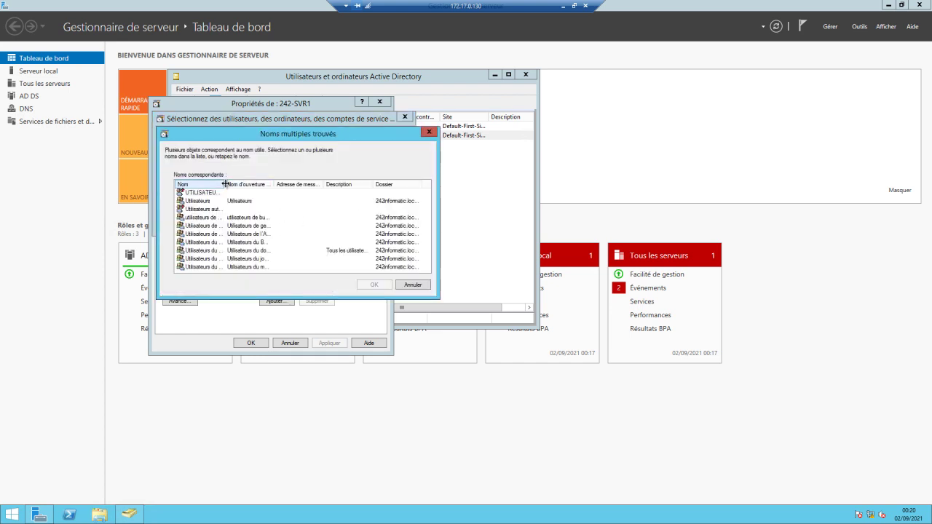
{"action": "left_click_drag", "start_coordinate": [224, 186], "coordinate": [287, 187]}
{"action": "scroll", "coordinate": [279, 245], "scroll_direction": "down", "scroll_amount": 1}
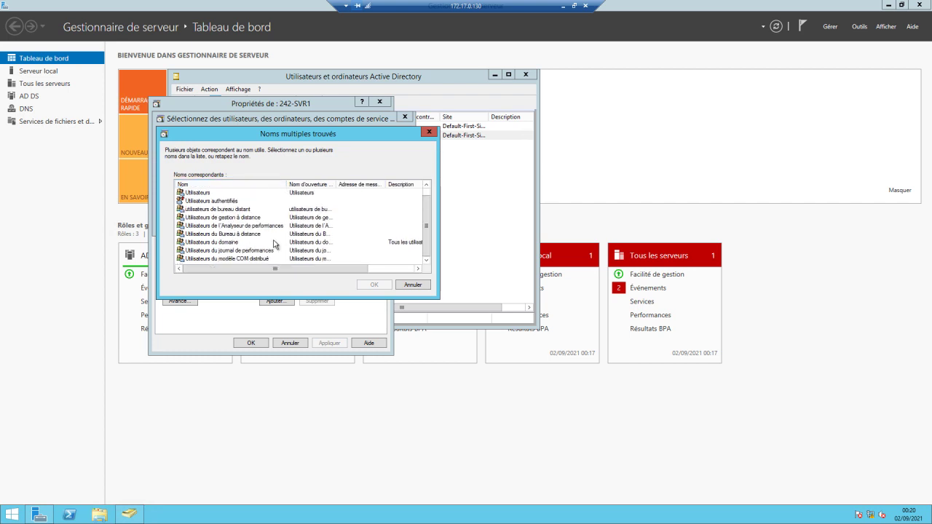
{"action": "left_click", "coordinate": [246, 218]}
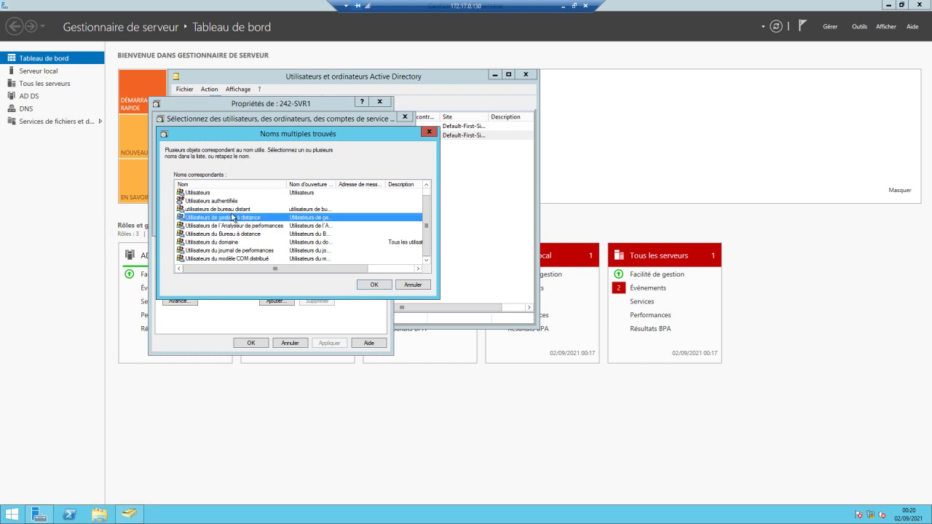
{"action": "left_click", "coordinate": [233, 209]}
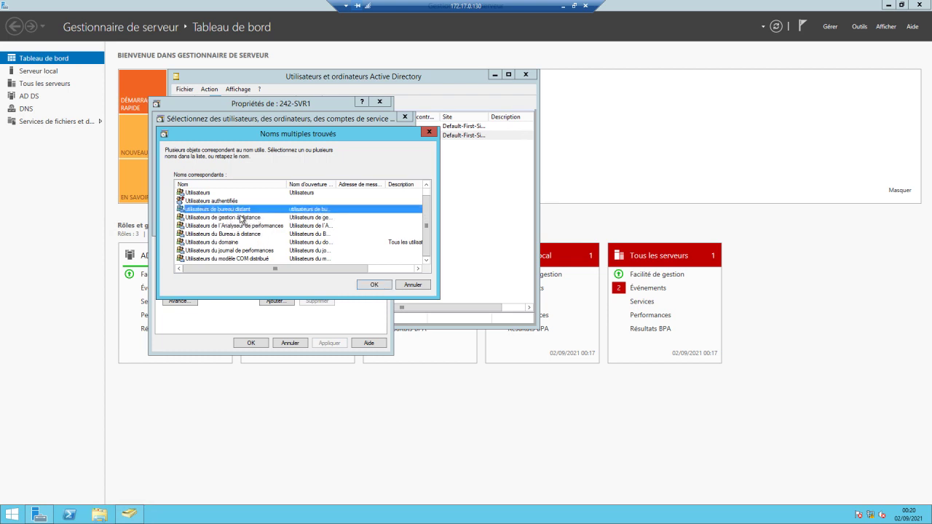
{"action": "left_click", "coordinate": [375, 285]}
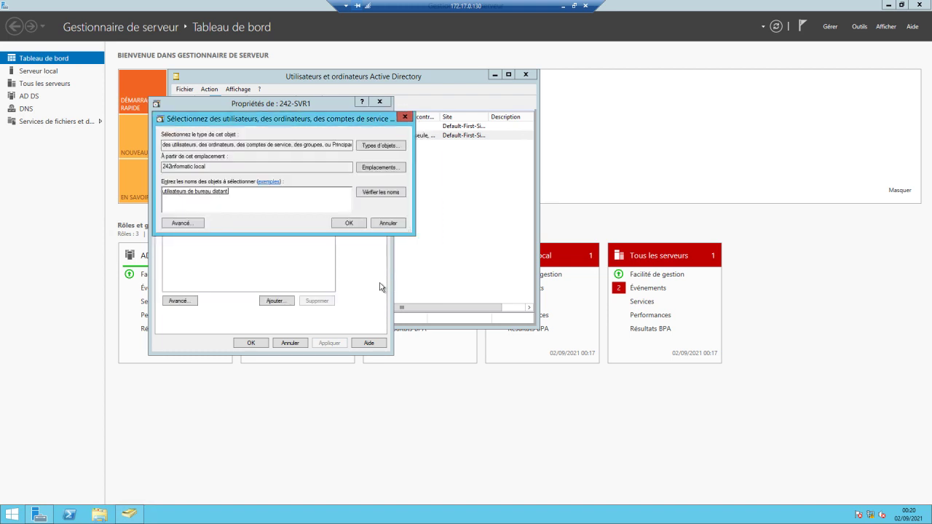
{"action": "left_click", "coordinate": [351, 224]}
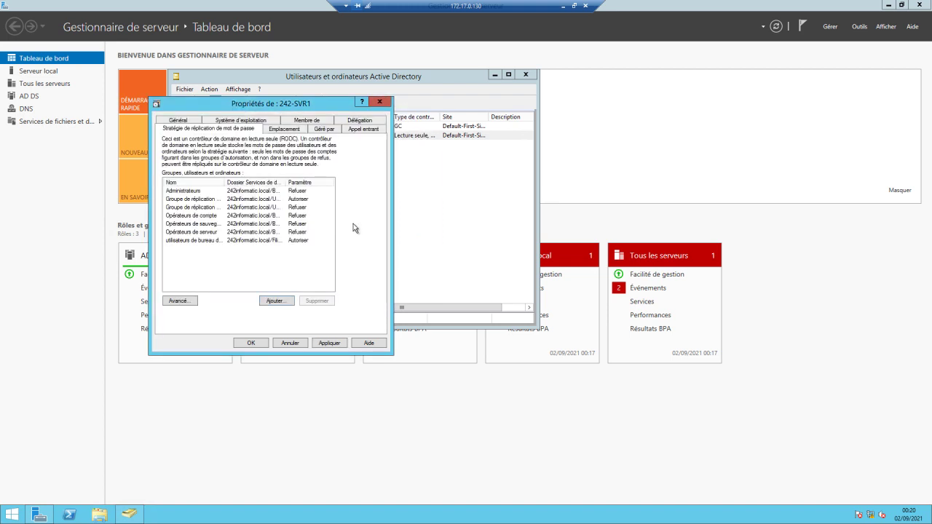
Save 242-SVR1's properties, then reopen its Stratégie de réplication de mot de passe tab.
{"action": "key", "text": "Return"}
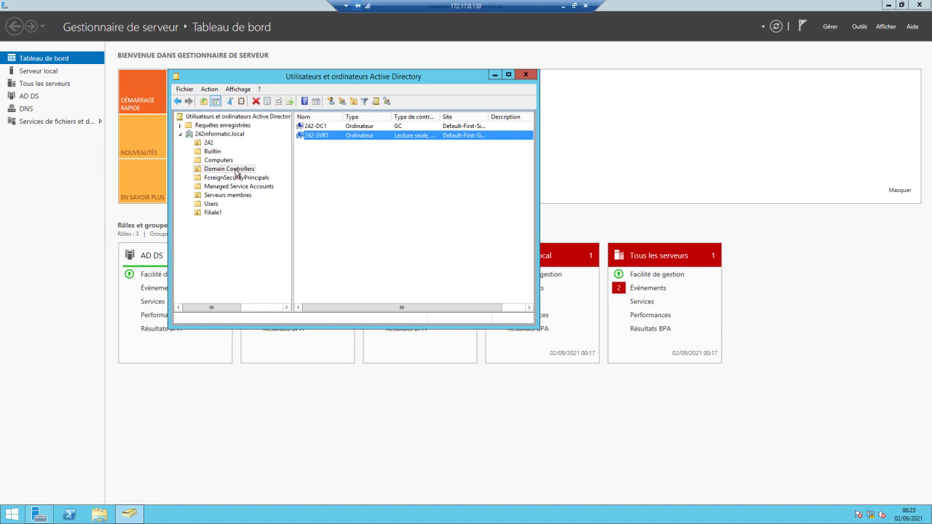
{"action": "right_click", "coordinate": [321, 138]}
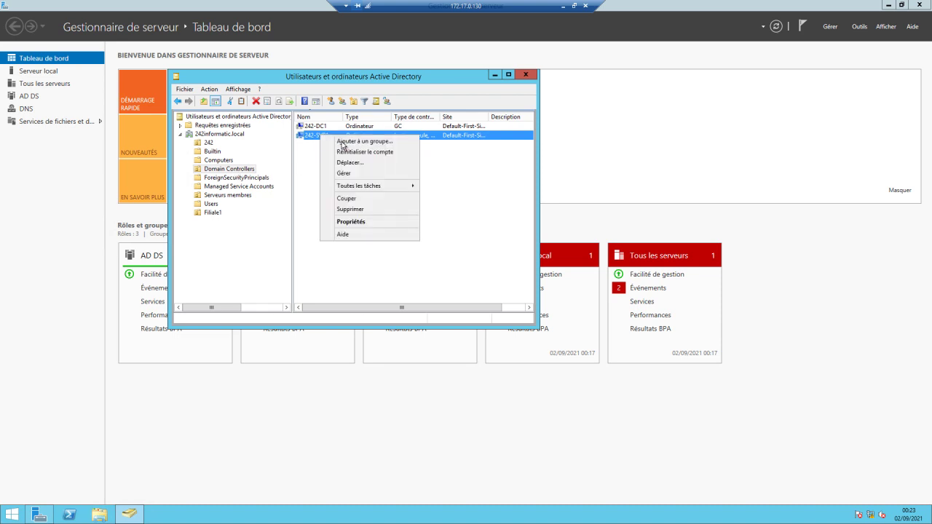
{"action": "left_click", "coordinate": [352, 221]}
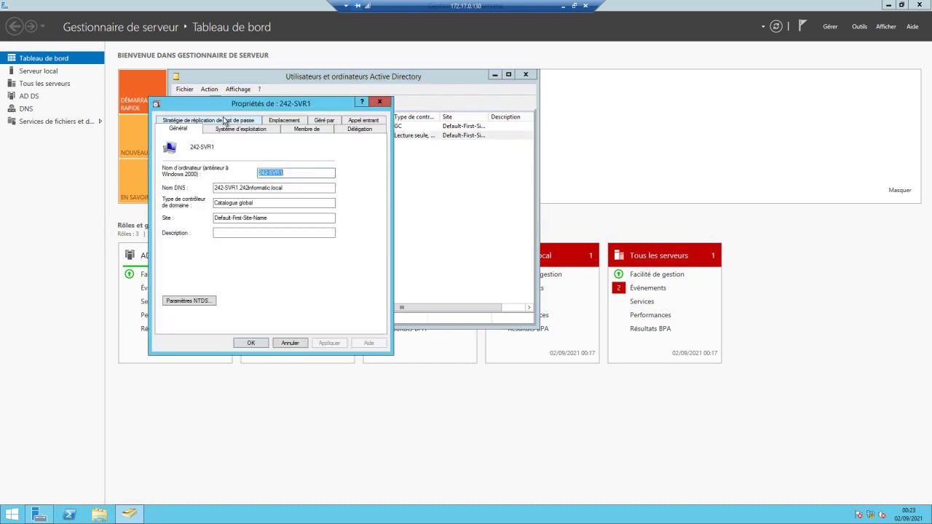
{"action": "left_click", "coordinate": [223, 121]}
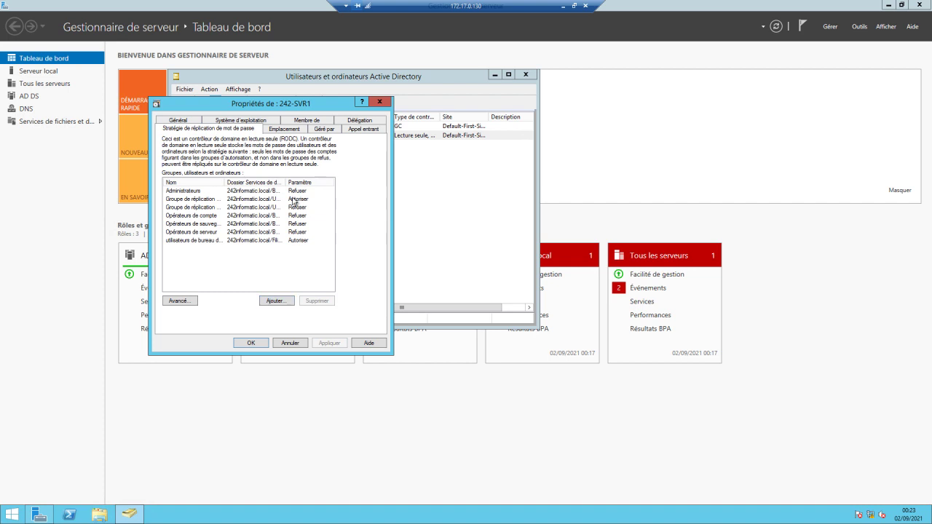
In the advanced Stratégie résultante view, check Agent004's resulting replication policy.
{"action": "left_click", "coordinate": [182, 301]}
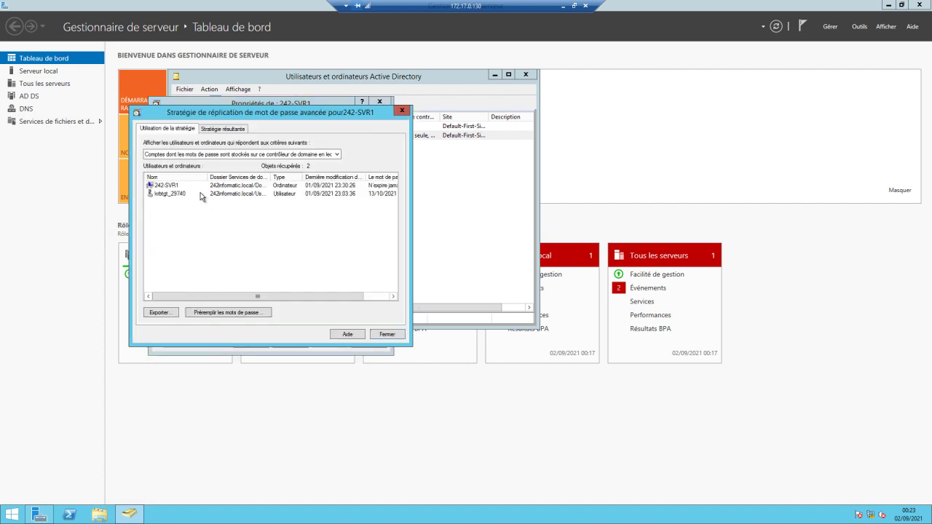
{"action": "left_click", "coordinate": [225, 130]}
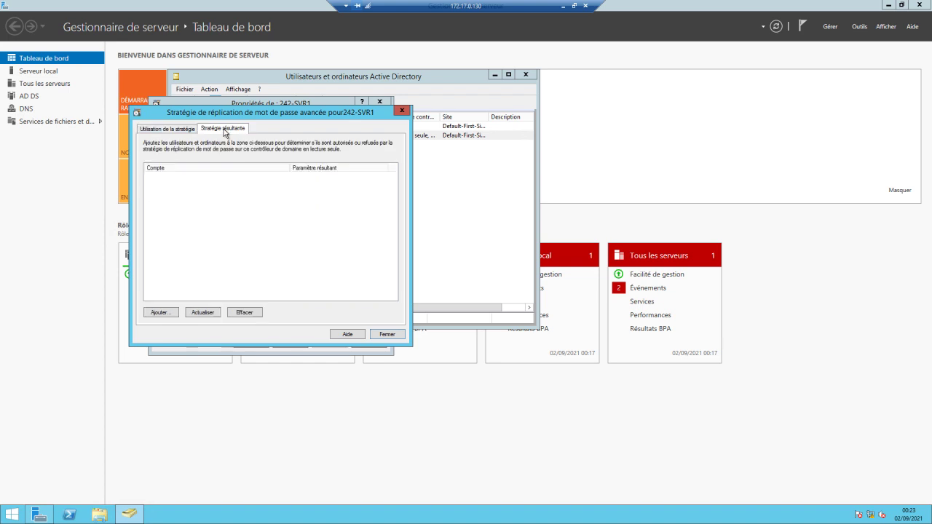
{"action": "left_click", "coordinate": [161, 313]}
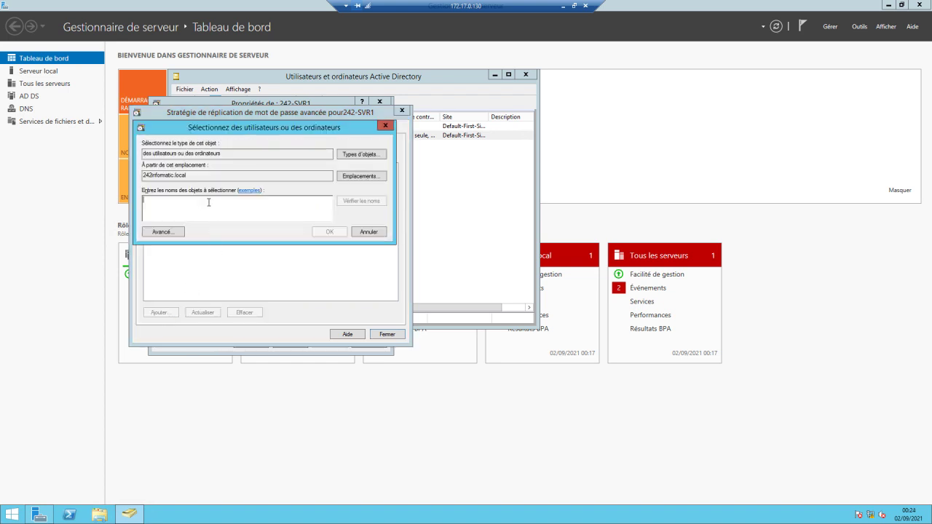
{"action": "type", "text": "Age"}
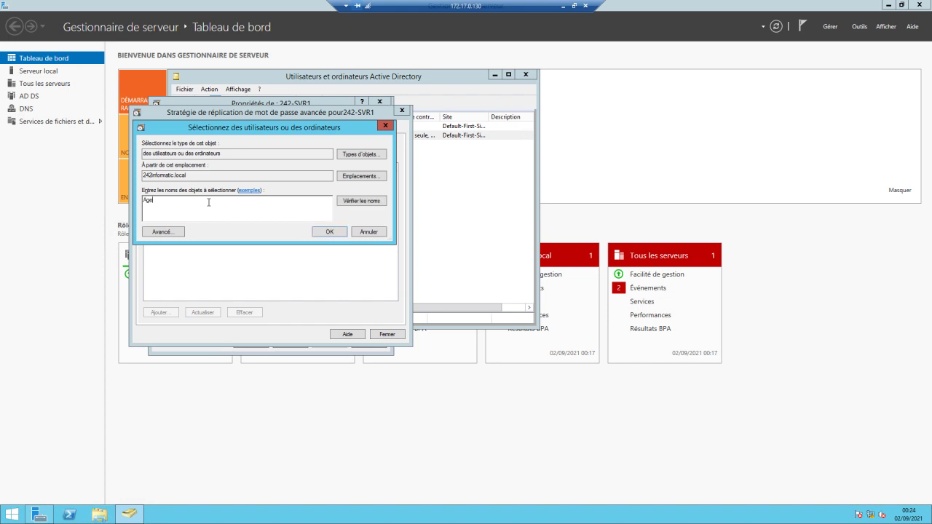
{"action": "type", "text": "nt004"}
{"action": "left_click", "coordinate": [373, 199]}
{"action": "left_click", "coordinate": [330, 232]}
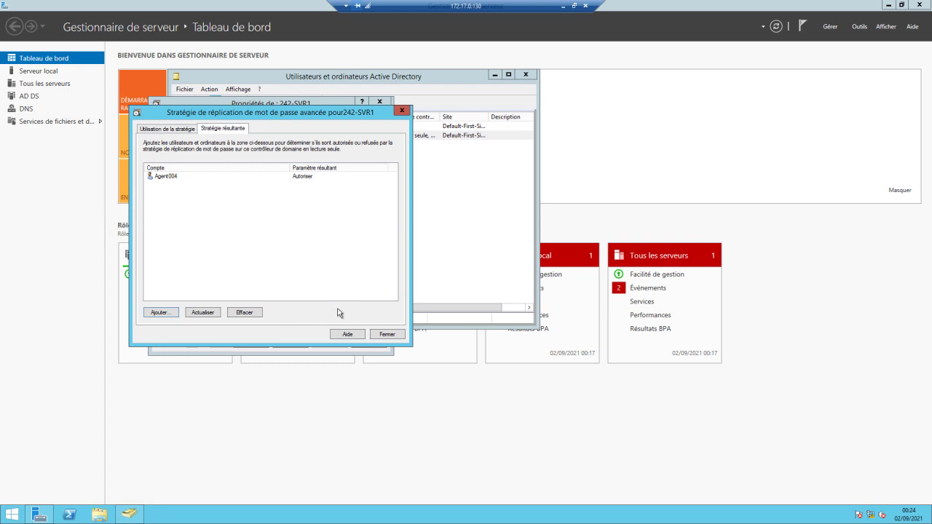
Check Agent006's resulting policy as well, then close the policy dialogs.
{"action": "left_click", "coordinate": [161, 313]}
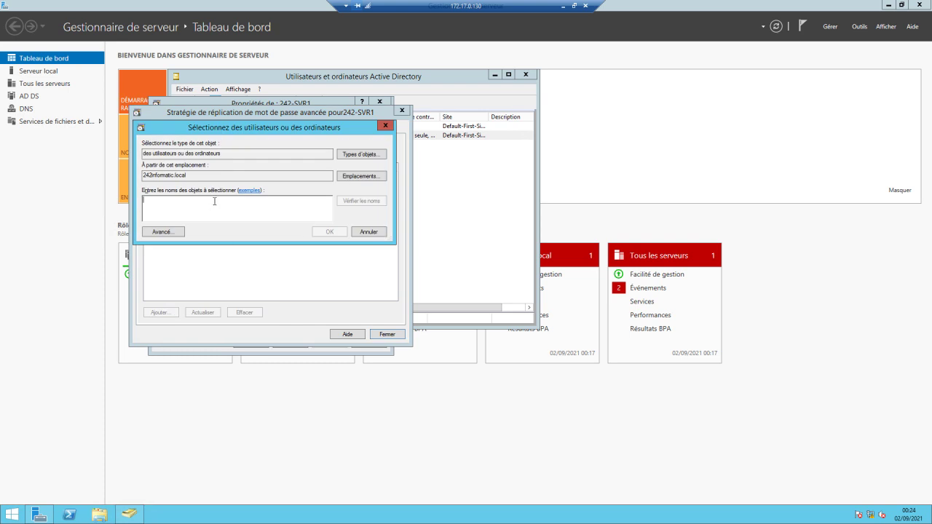
{"action": "type", "text": "Agent"}
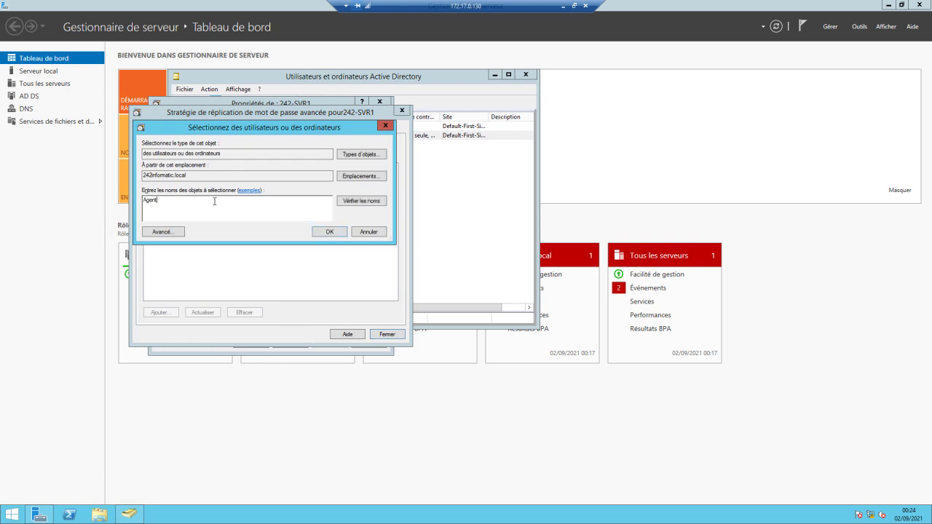
{"action": "type", "text": "006"}
{"action": "left_click", "coordinate": [359, 203]}
{"action": "left_click", "coordinate": [331, 231]}
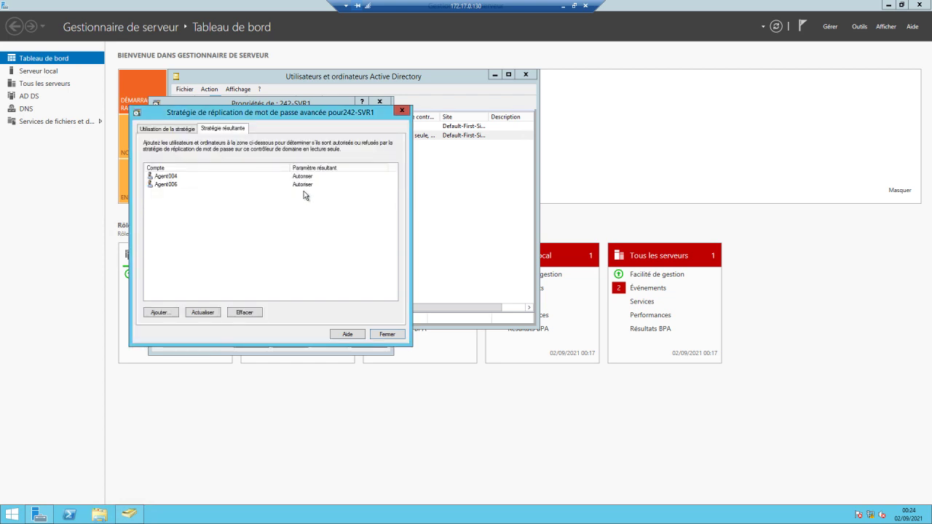
{"action": "left_click", "coordinate": [393, 336]}
{"action": "key", "text": "Return"}
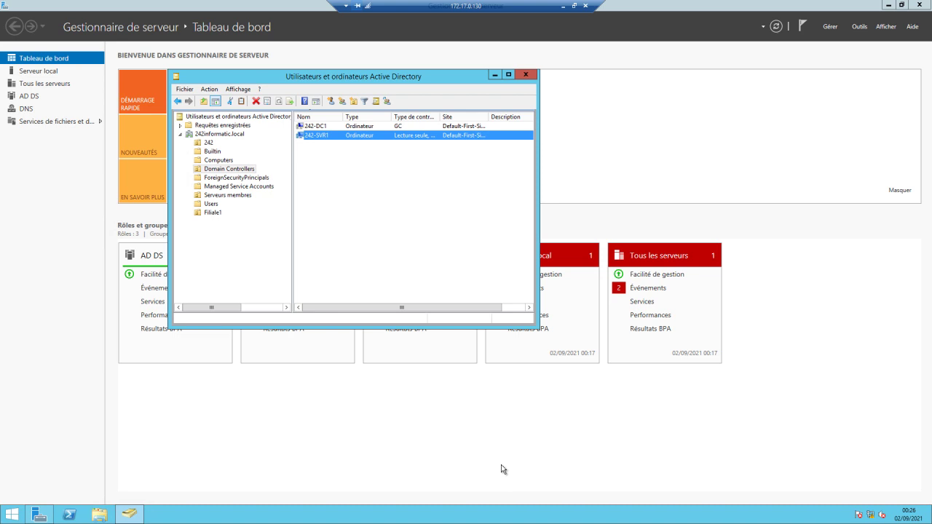
Go to the local desktop's Remote Desktop Connection and choose to sign in with a different account.
{"action": "left_click", "coordinate": [565, 6]}
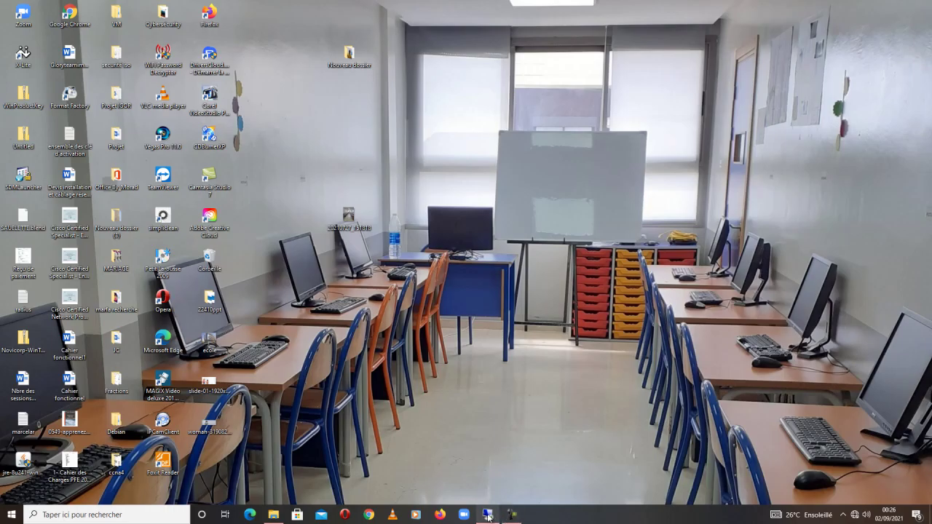
{"action": "left_click", "coordinate": [488, 515]}
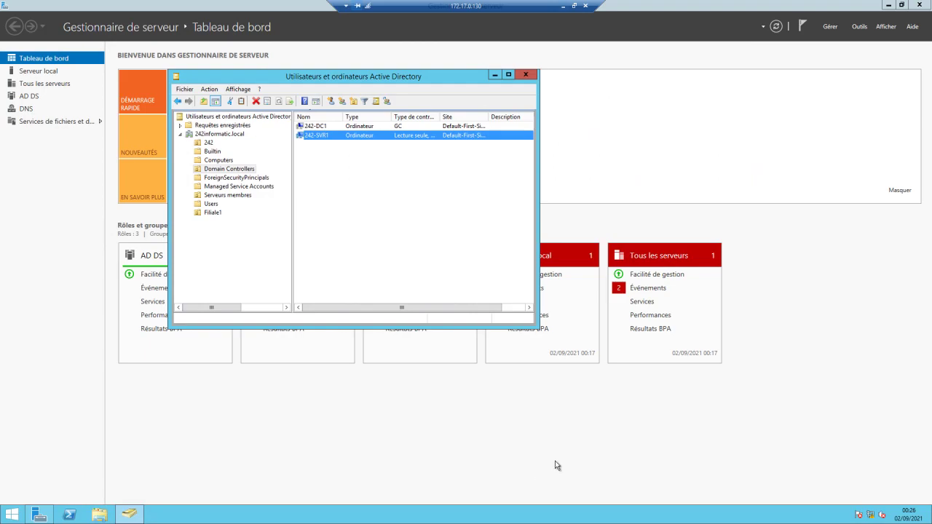
{"action": "left_click", "coordinate": [562, 6]}
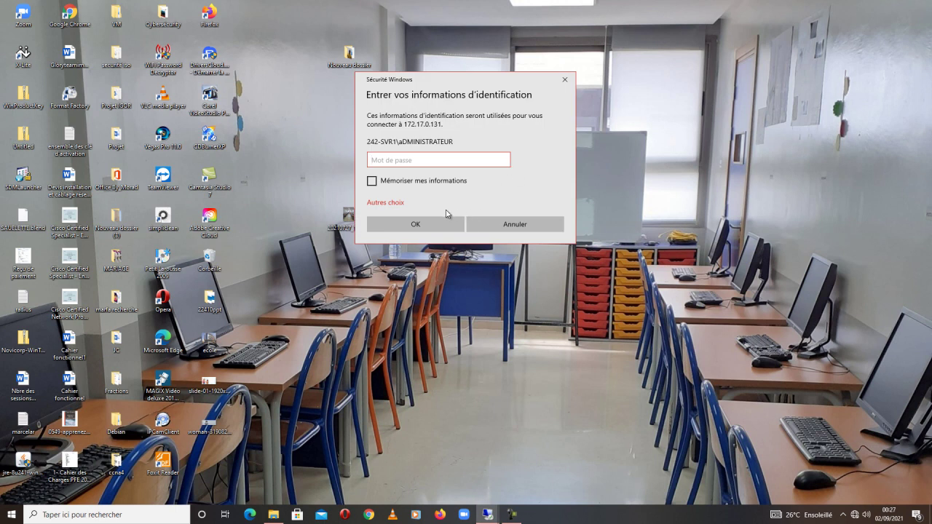
{"action": "left_click", "coordinate": [390, 203]}
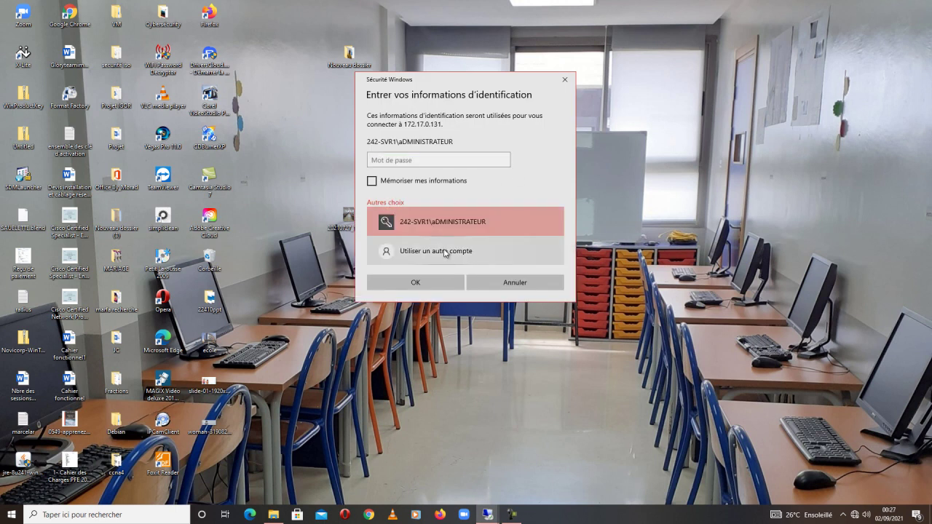
{"action": "left_click", "coordinate": [446, 253]}
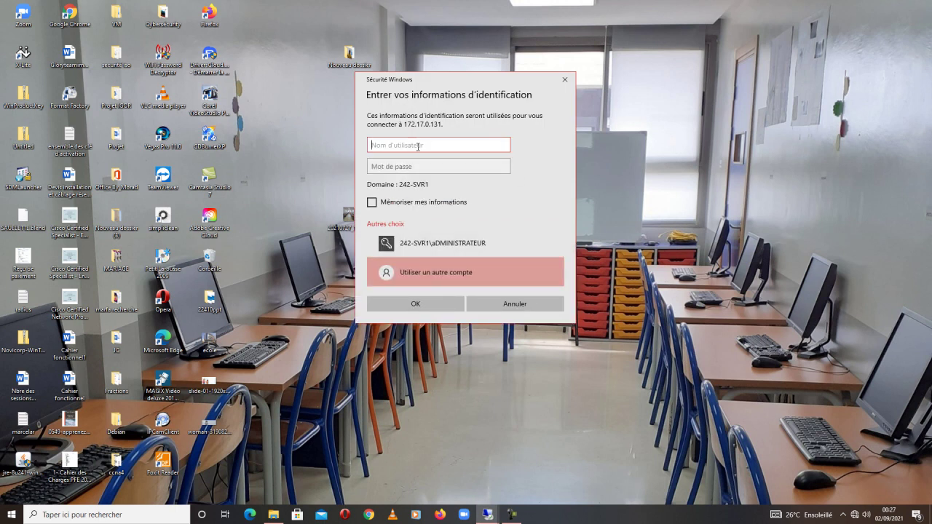
Enter the domain agent account name and its password, connect, and accept the certificate warning.
{"action": "type", "text": "242informatic\\ygenn"}
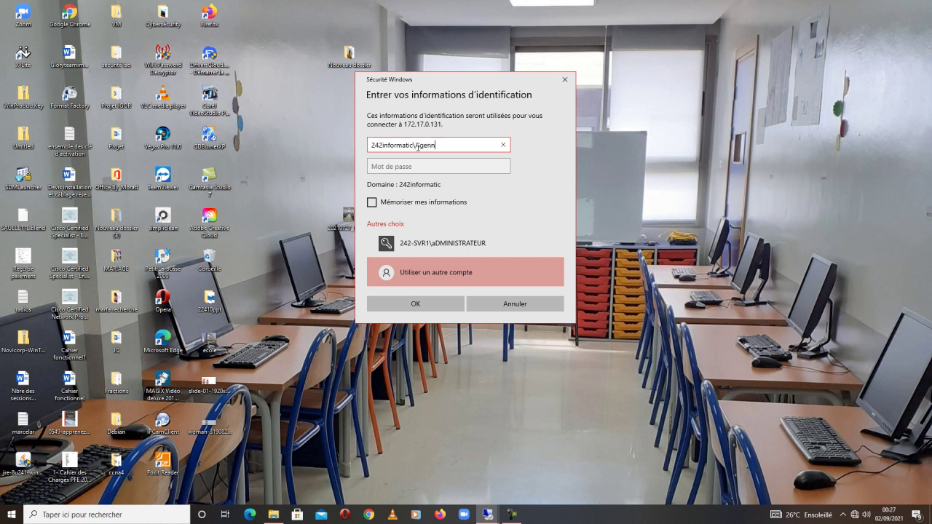
{"action": "key", "text": "BackSpace"}
{"action": "type", "text": "t004"}
{"action": "left_click", "coordinate": [420, 165]}
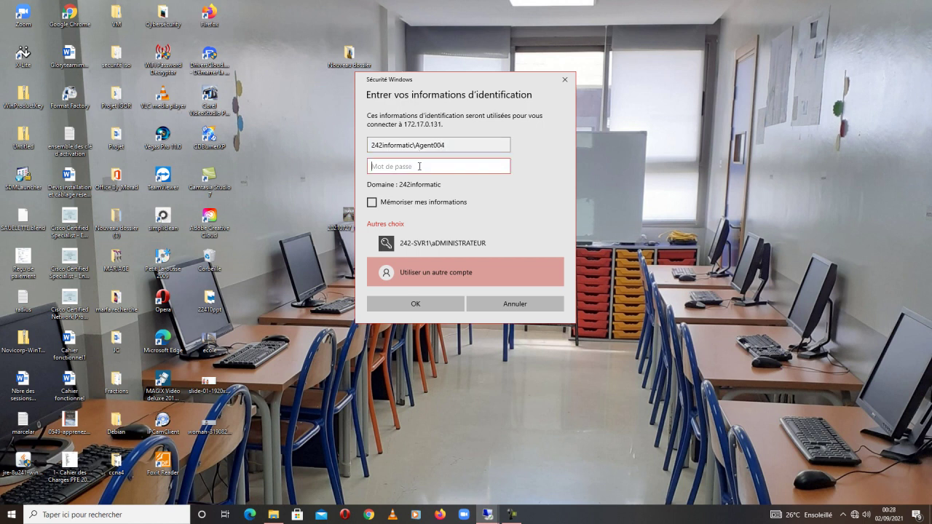
{"action": "type", "text": "••••••••"}
{"action": "left_click", "coordinate": [416, 304]}
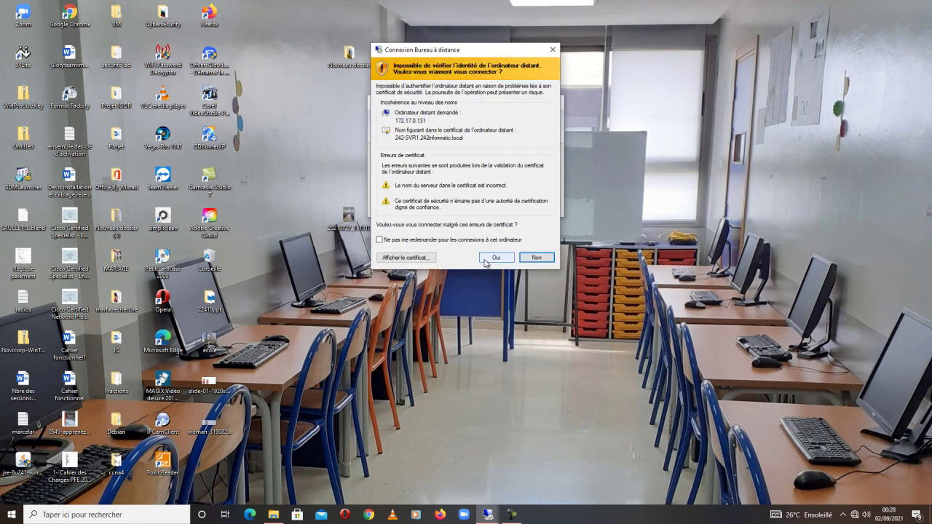
{"action": "left_click", "coordinate": [485, 258]}
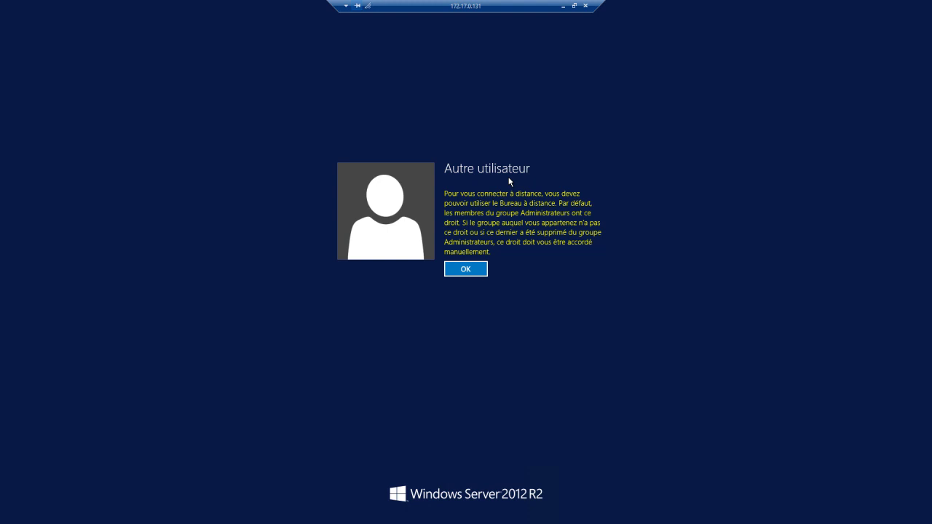
Acknowledge the 'Autre utilisateur' Remote Desktop rights message.
{"action": "left_click", "coordinate": [470, 274]}
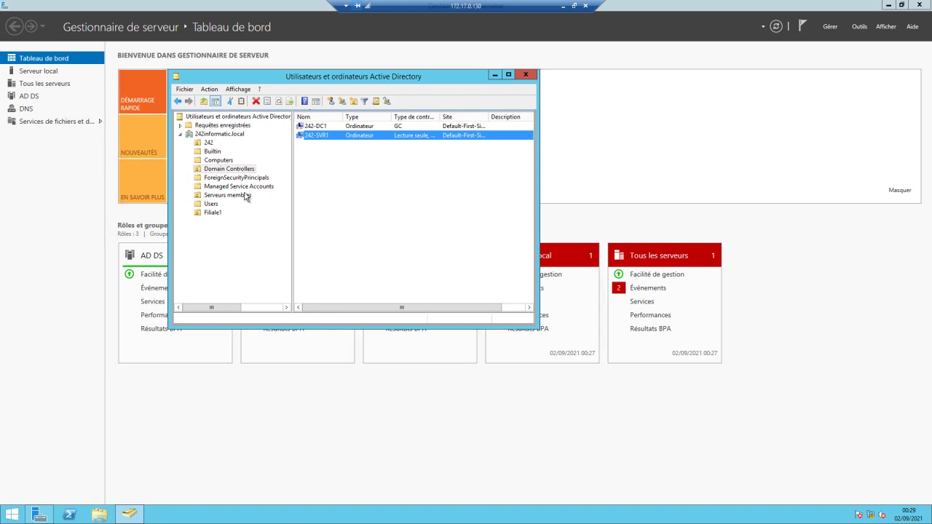
Open 242-SVR1's properties, its password replication tab, and the Avancé view.
{"action": "right_click", "coordinate": [317, 135]}
{"action": "left_click", "coordinate": [353, 222]}
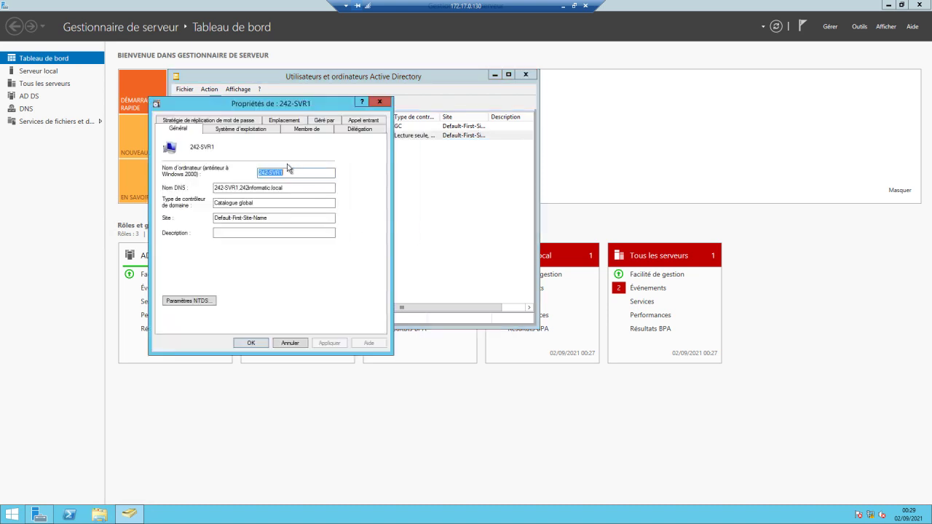
{"action": "left_click", "coordinate": [219, 121]}
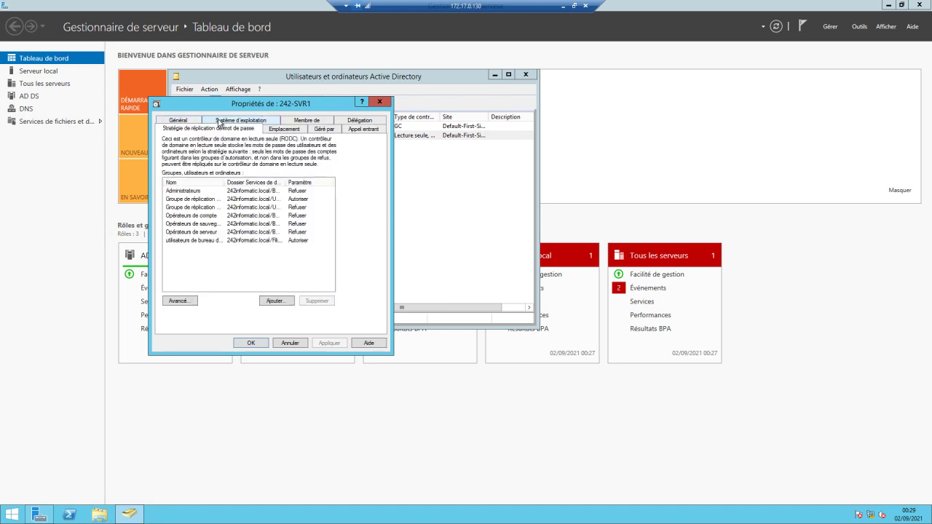
{"action": "left_click", "coordinate": [179, 300]}
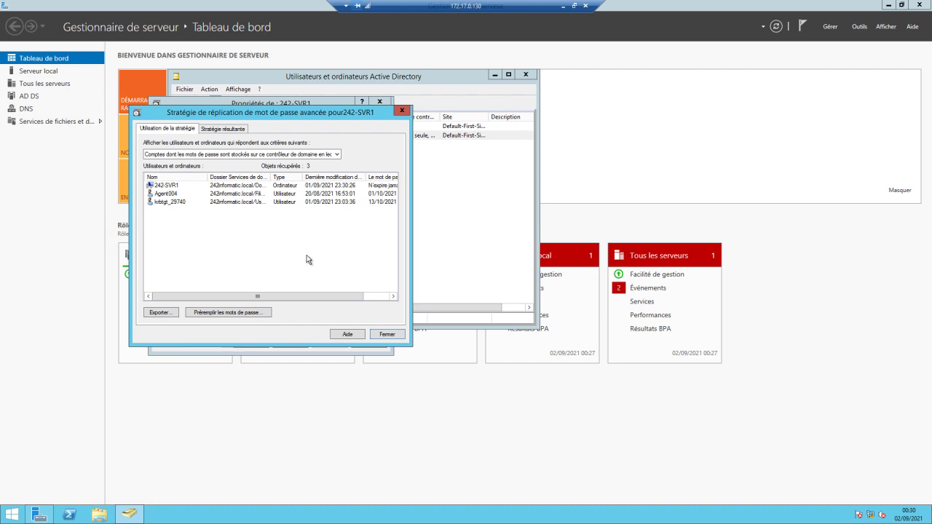
Prepopulate the password of the last agent account matching 'Agen' on 242-SVR1, confirming success.
{"action": "left_click", "coordinate": [237, 313]}
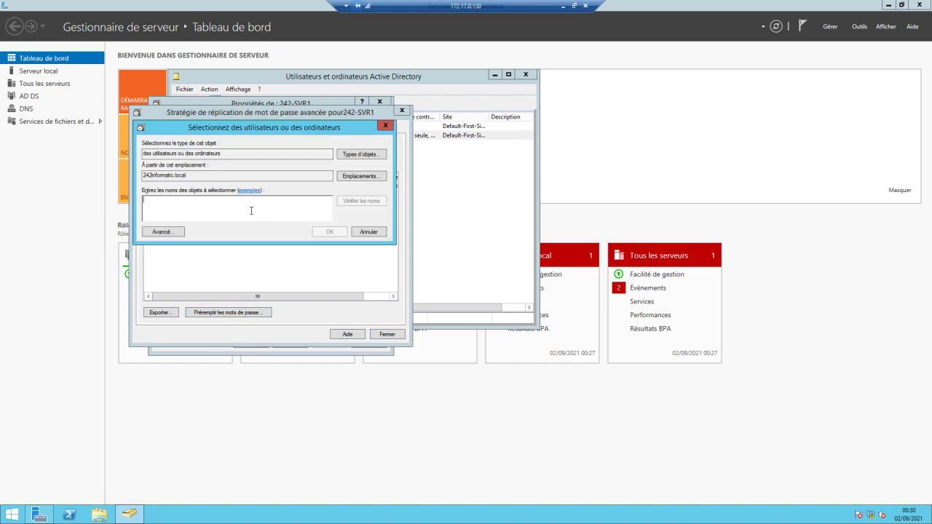
{"action": "type", "text": "Agent"}
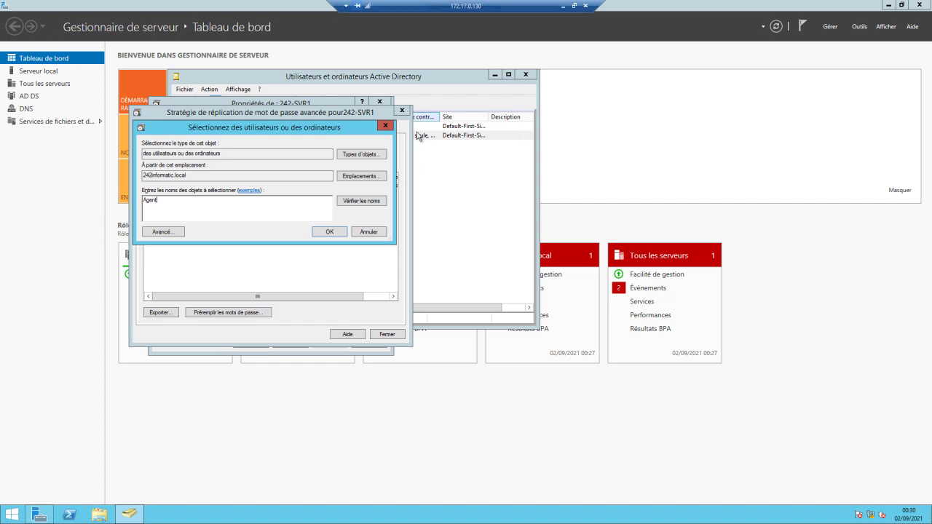
{"action": "left_click", "coordinate": [372, 201]}
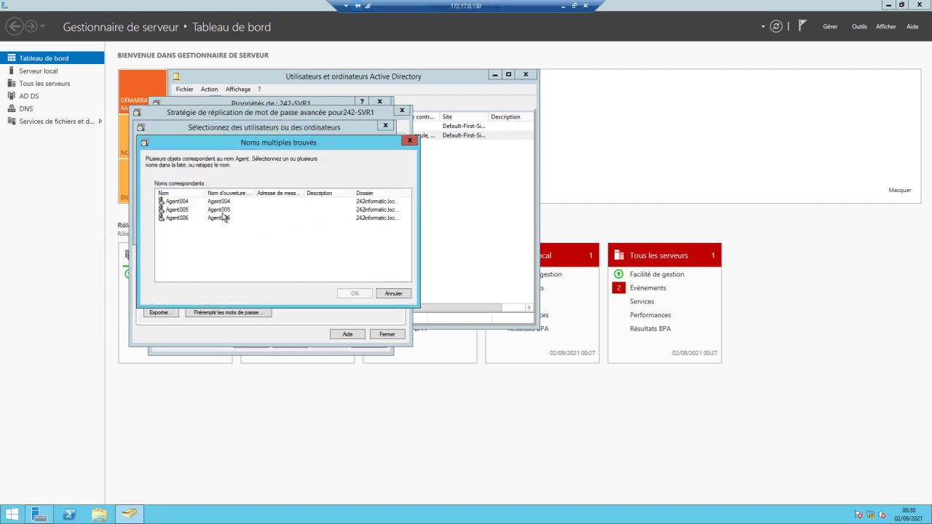
{"action": "left_click", "coordinate": [223, 210]}
{"action": "left_click", "coordinate": [224, 217]}
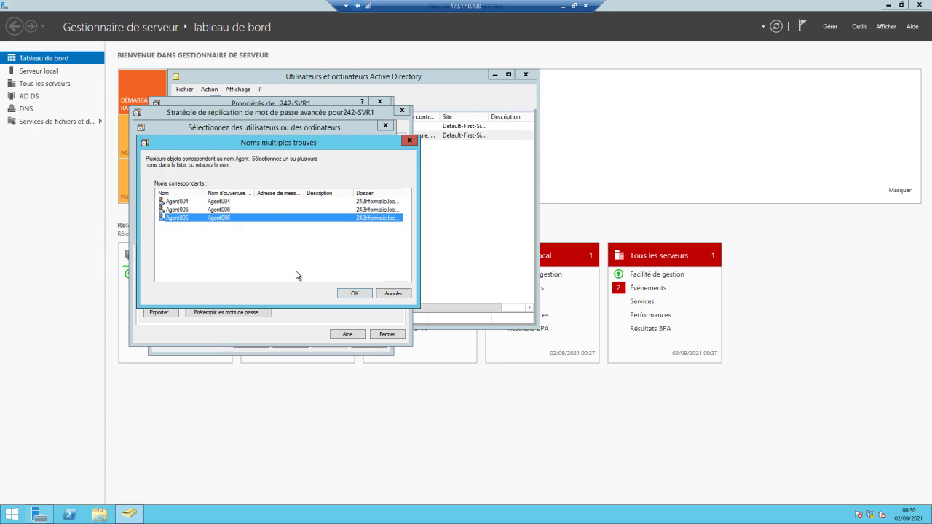
{"action": "left_click", "coordinate": [355, 293]}
{"action": "left_click", "coordinate": [342, 233]}
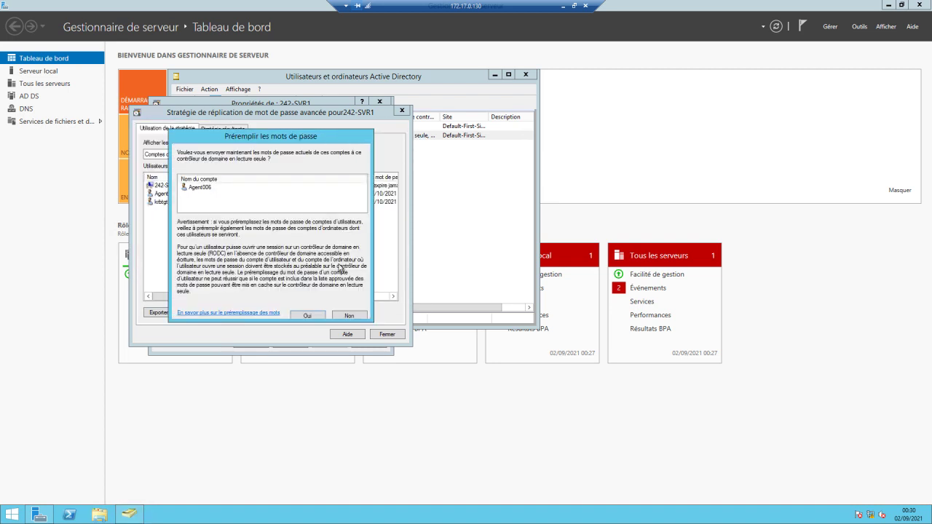
{"action": "left_click", "coordinate": [311, 315]}
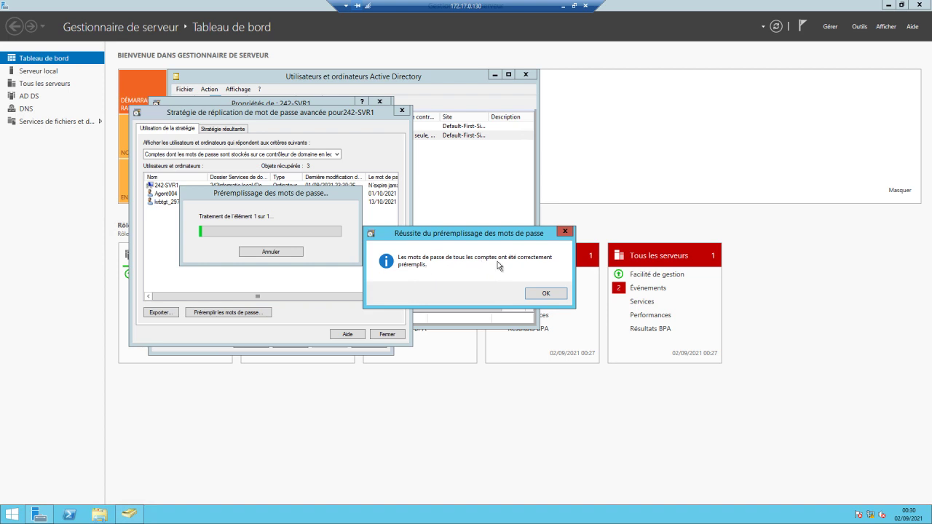
{"action": "left_click", "coordinate": [546, 293]}
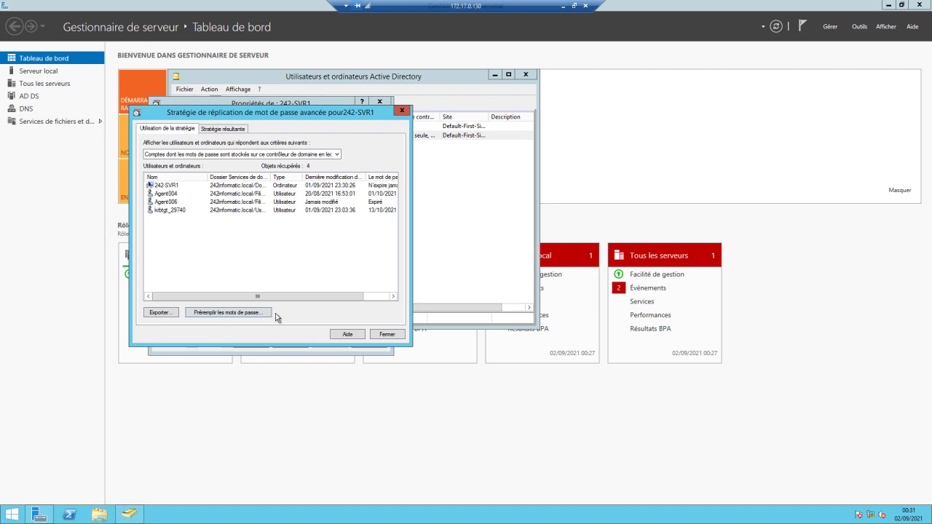
Close the advanced policy with Fermer and the Propriétés de 242-SVR1 dialog with OK.
{"action": "left_click", "coordinate": [384, 335]}
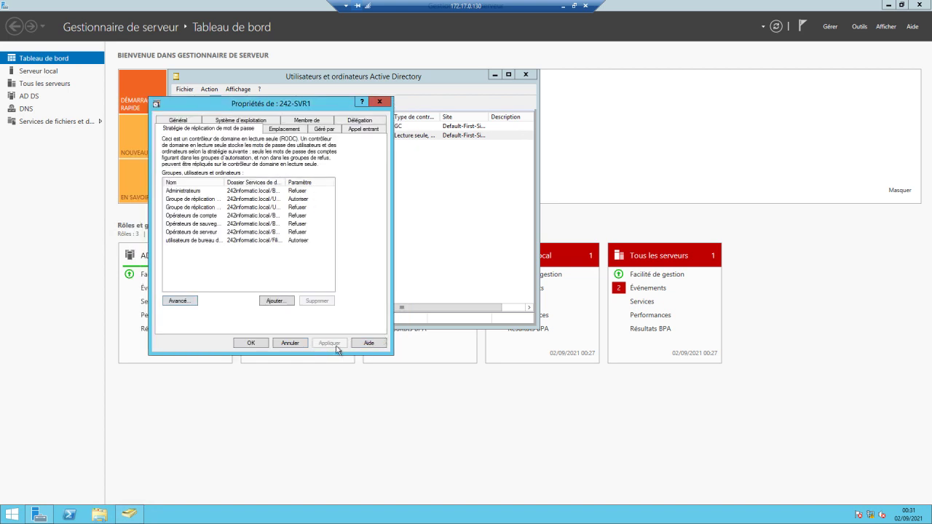
{"action": "left_click", "coordinate": [265, 346]}
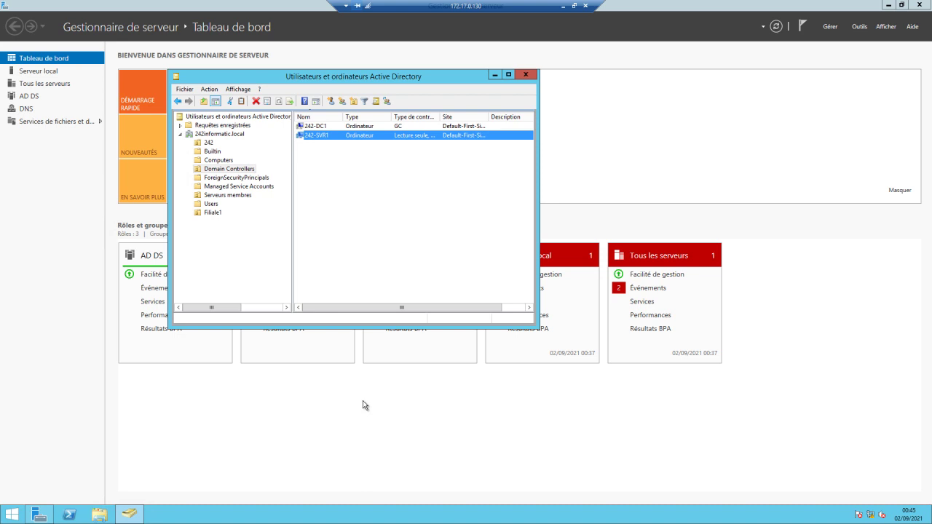
Close Active Directory Users and Computers and start ntdsutil in its snapshot context.
{"action": "left_click", "coordinate": [522, 75]}
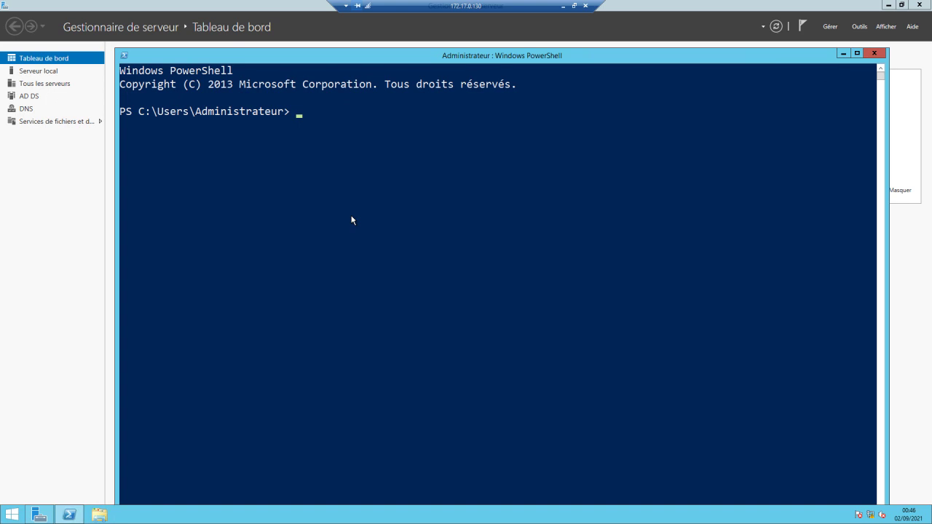
{"action": "type", "text": "ntdsutil"}
{"action": "key", "text": "Return"}
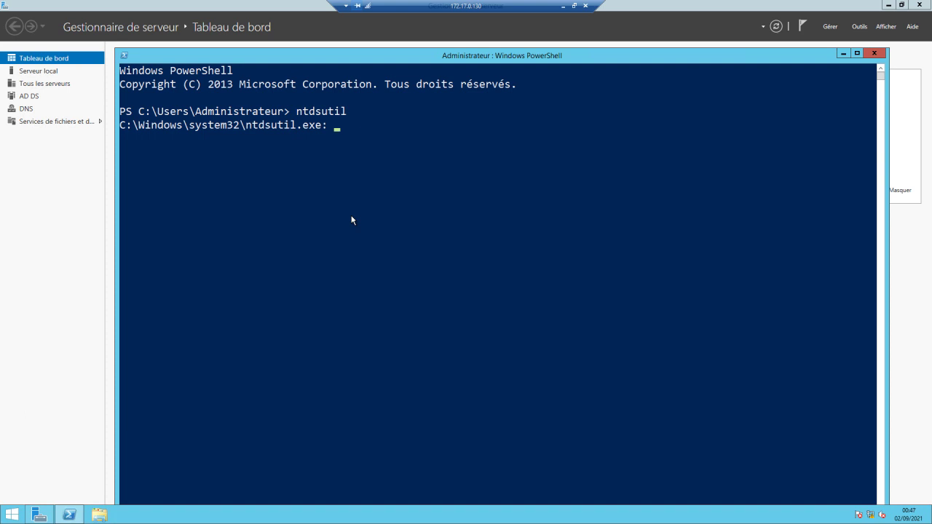
{"action": "type", "text": "snapshot"}
{"action": "key", "text": "Return"}
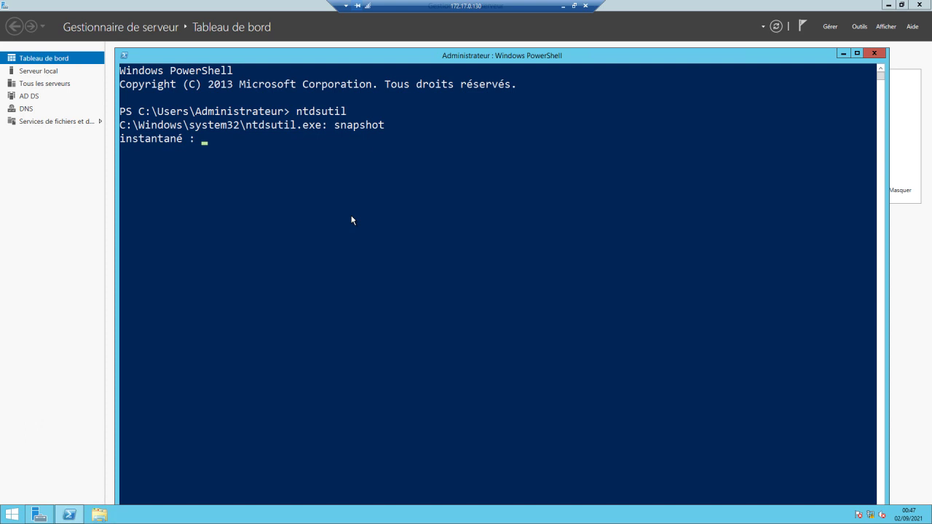
Activate instance ntds, create a directory database snapshot, and quit snapshot mode.
{"action": "type", "text": "activate instance n"}
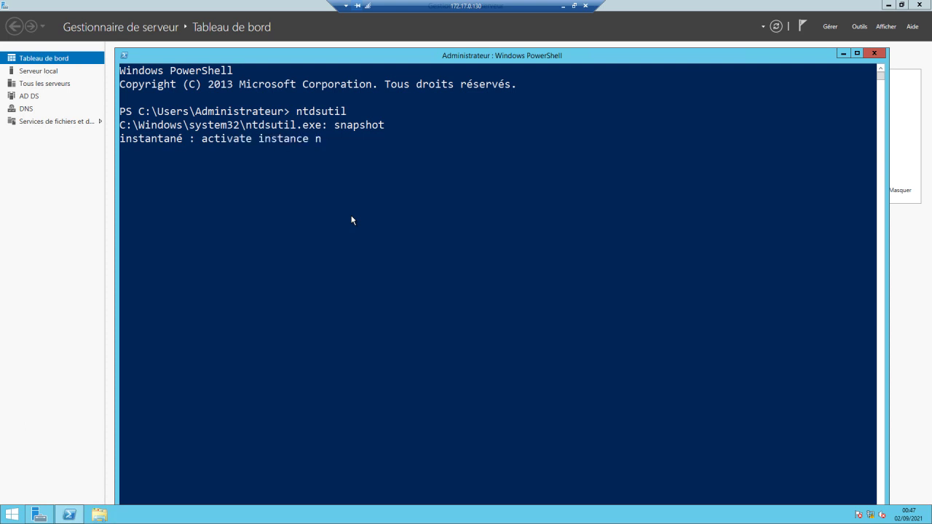
{"action": "type", "text": "tds"}
{"action": "key", "text": "Return"}
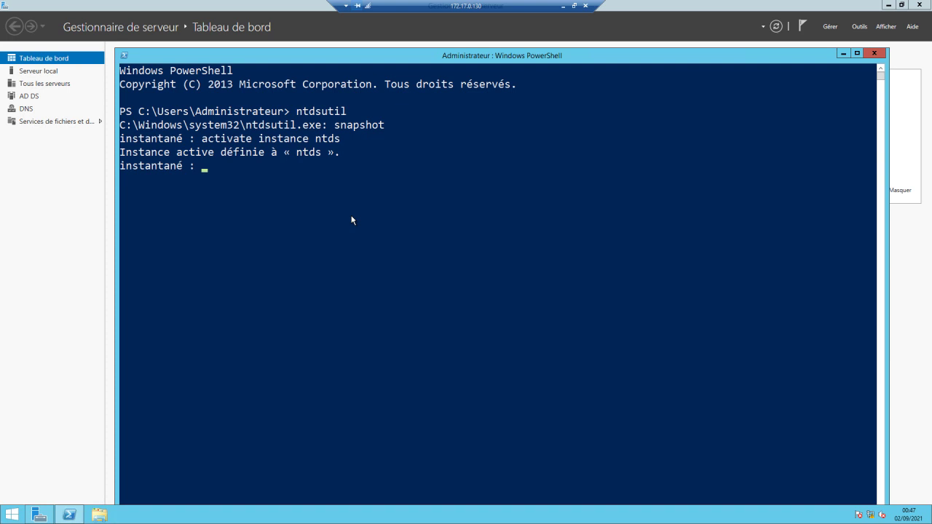
{"action": "type", "text": "create"}
{"action": "key", "text": "Return"}
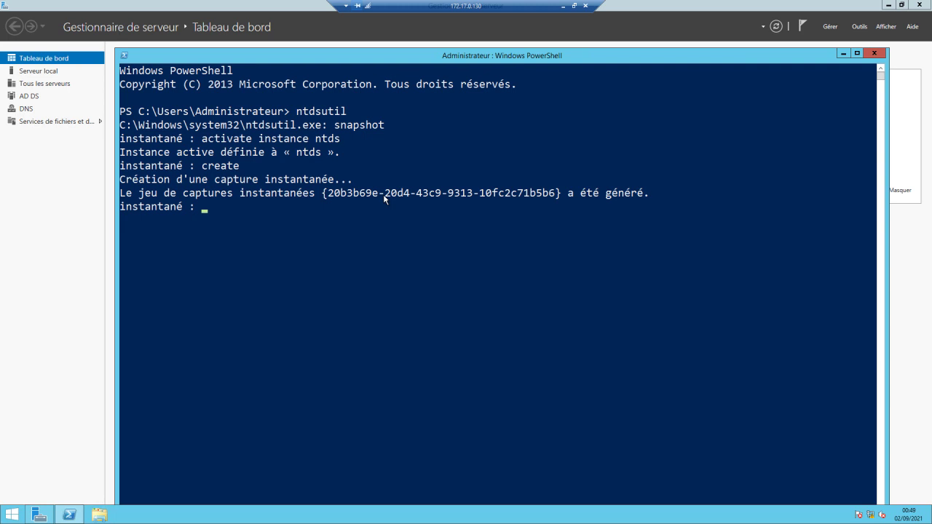
{"action": "type", "text": "quit"}
{"action": "key", "text": "Return"}
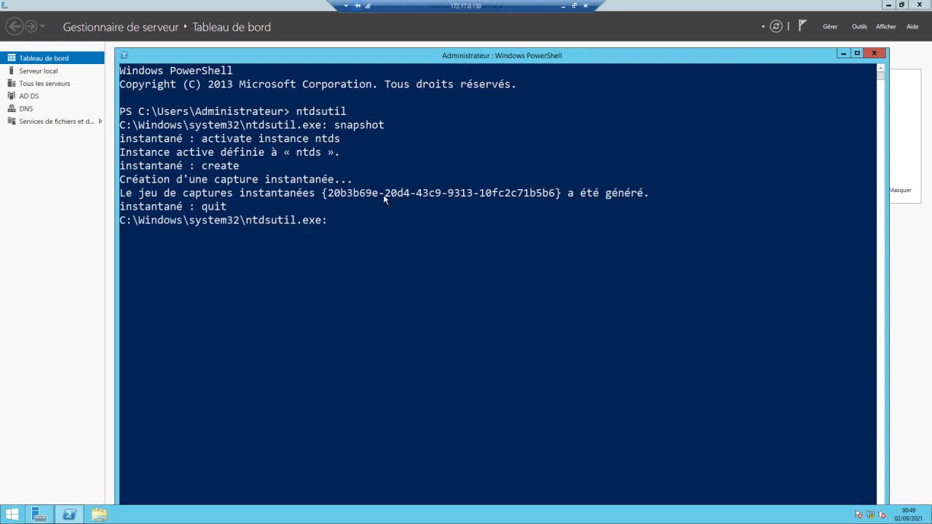
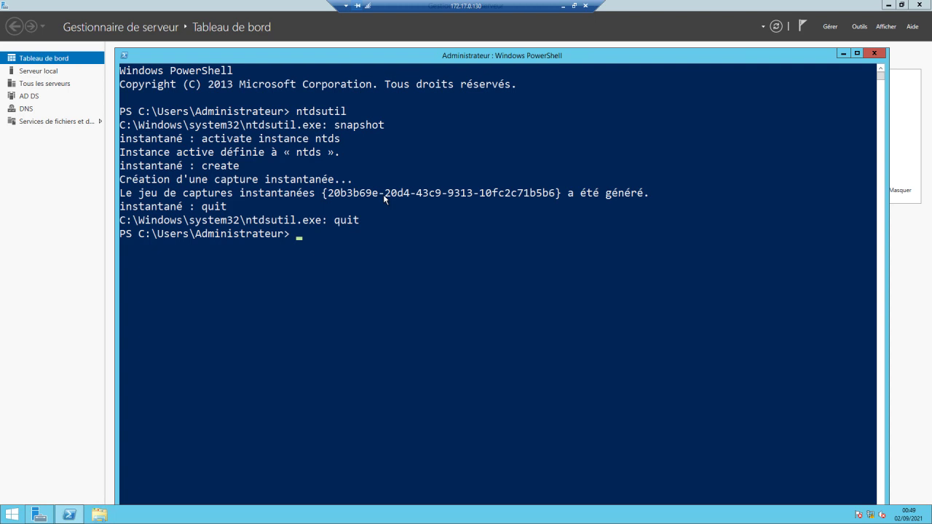
Launch Utilisateurs et ordinateurs Active Directory from the Server Manager Outils menu.
{"action": "left_click", "coordinate": [860, 26]}
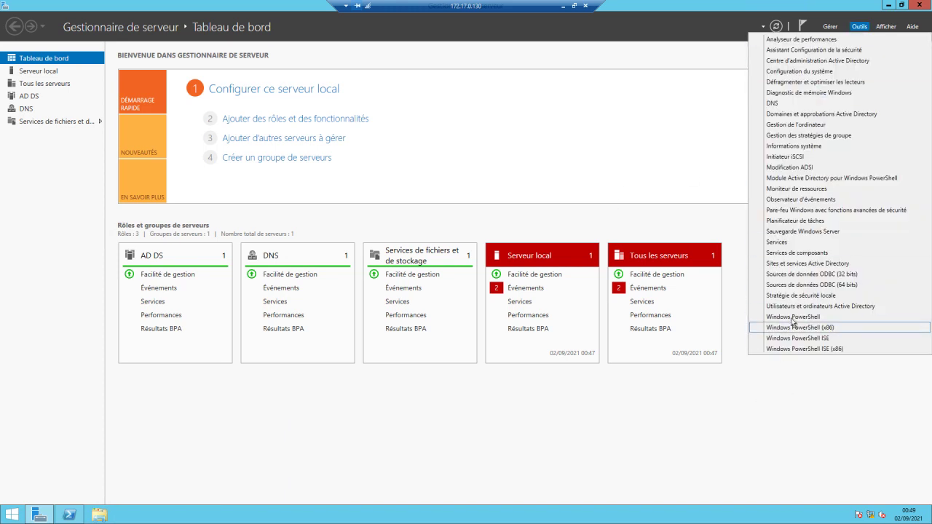
{"action": "left_click", "coordinate": [792, 307]}
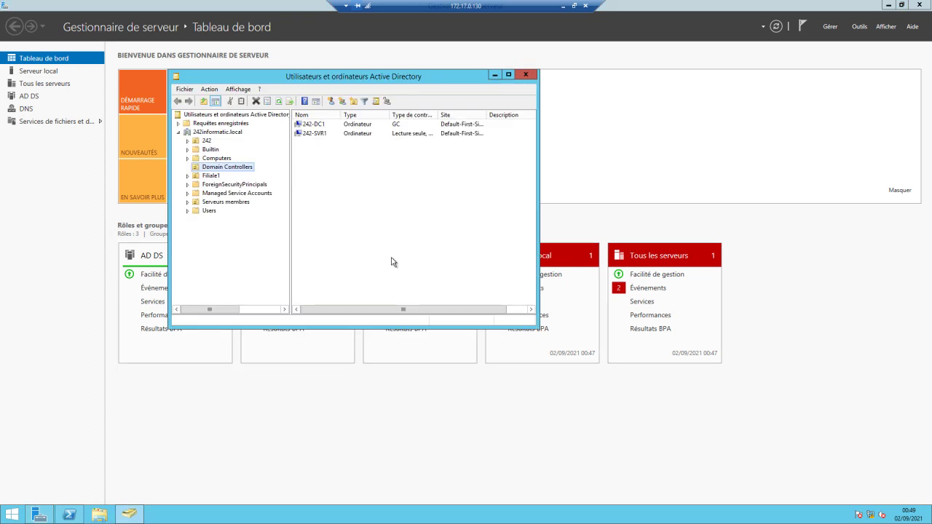
Select the Filiale1 OU and choose Nouveau > Unité d'organisation from its context menu.
{"action": "left_click", "coordinate": [326, 159]}
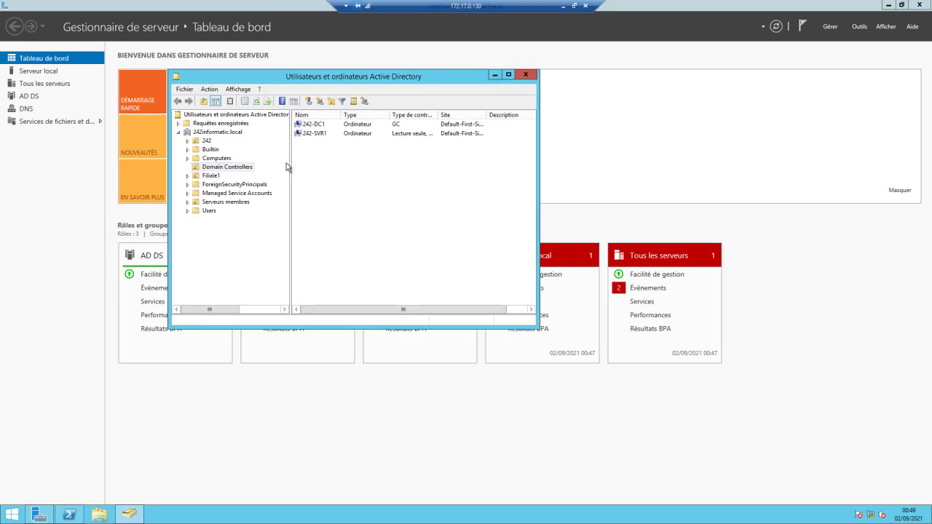
{"action": "left_click", "coordinate": [216, 177]}
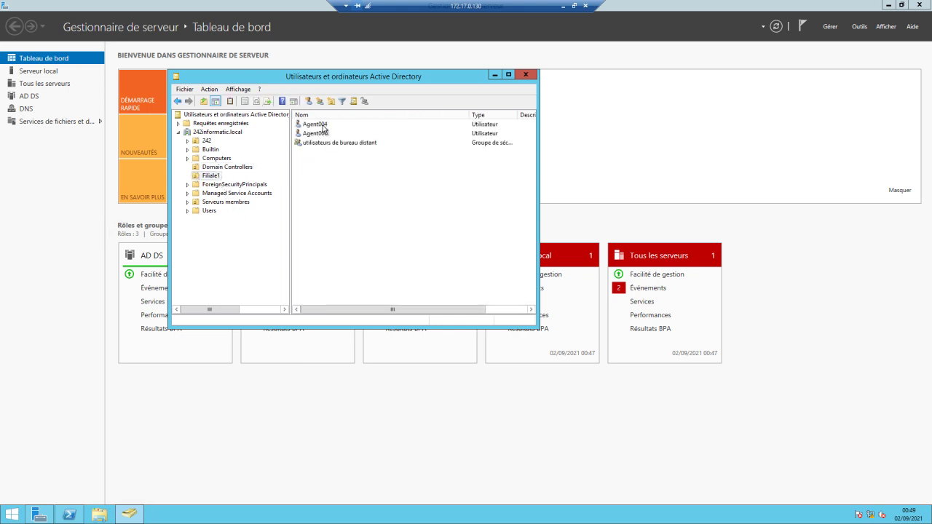
{"action": "right_click", "coordinate": [335, 181]}
{"action": "mouse_move", "coordinate": [381, 264]}
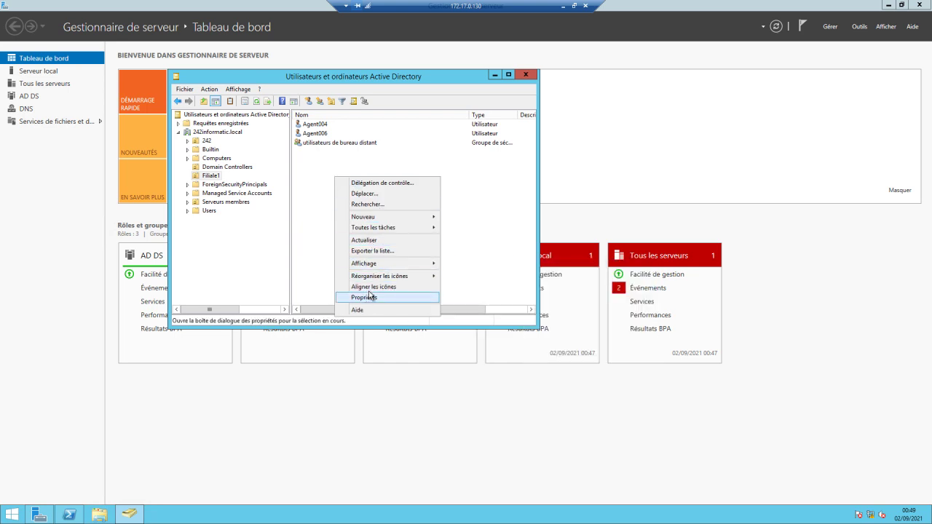
{"action": "mouse_move", "coordinate": [368, 219]}
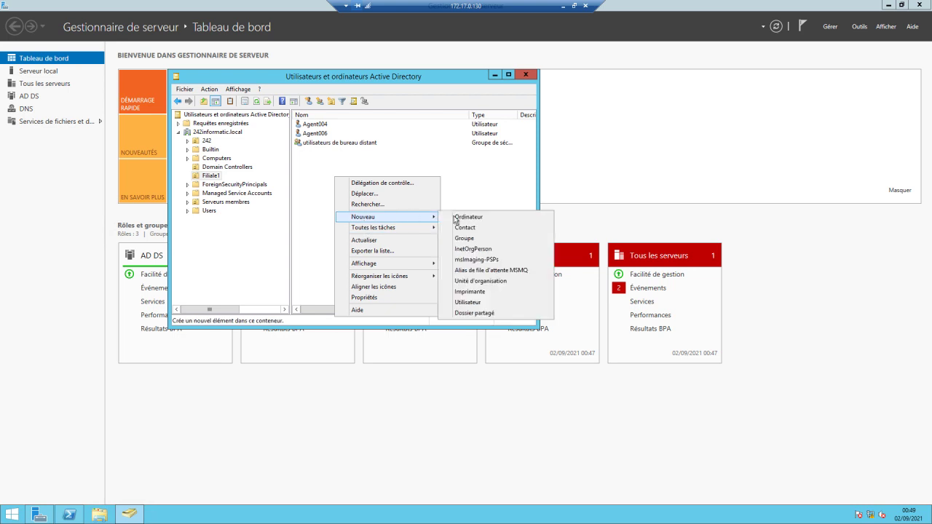
{"action": "left_click", "coordinate": [473, 281]}
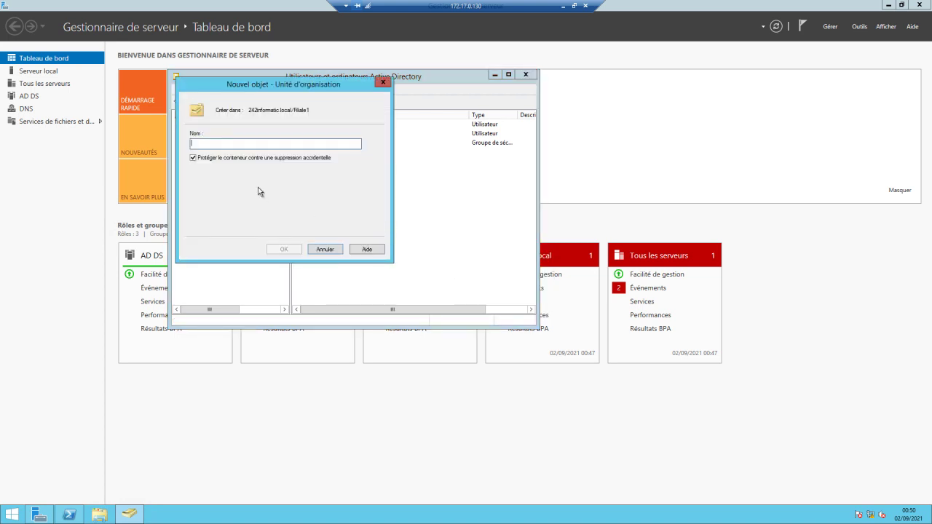
Create OU 'test' without accidental-deletion protection, then bring PowerShell back to the front.
{"action": "left_click", "coordinate": [239, 159]}
{"action": "left_click", "coordinate": [239, 141]}
{"action": "type", "text": "test"}
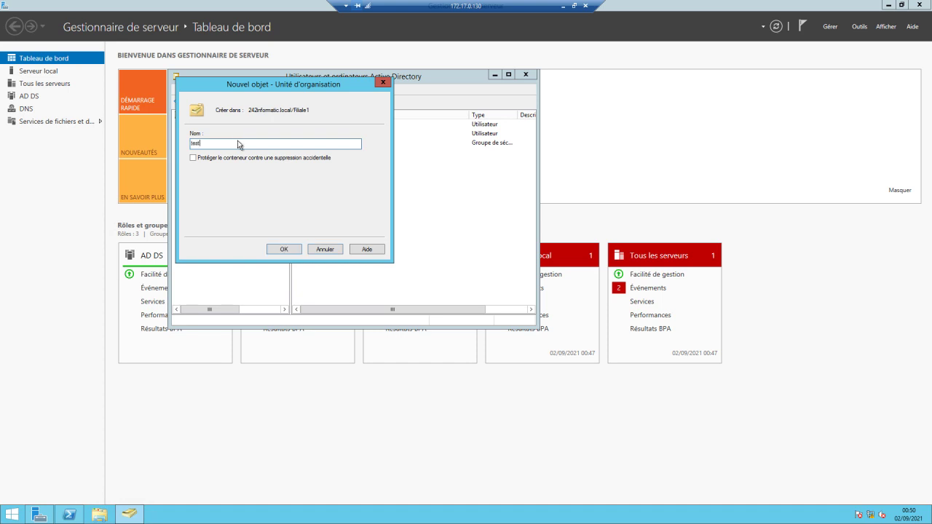
{"action": "left_click", "coordinate": [278, 250]}
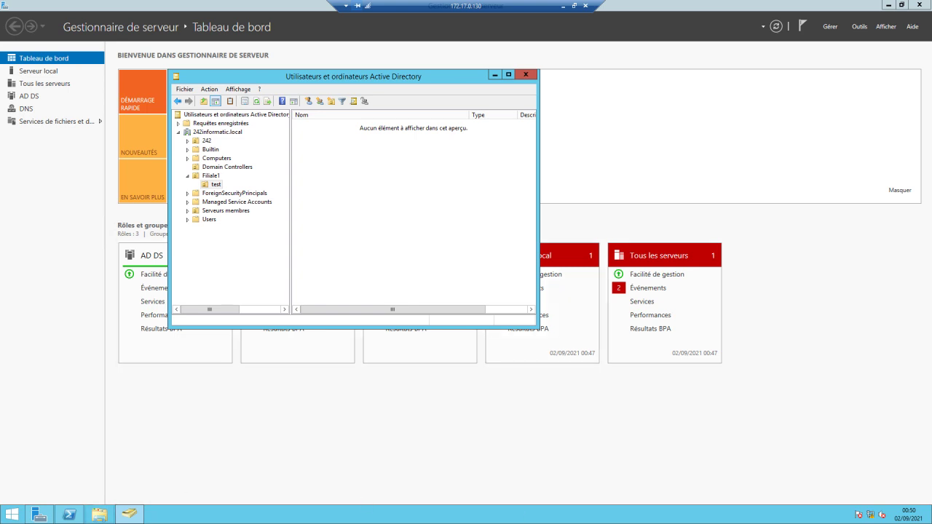
{"action": "left_click", "coordinate": [71, 515]}
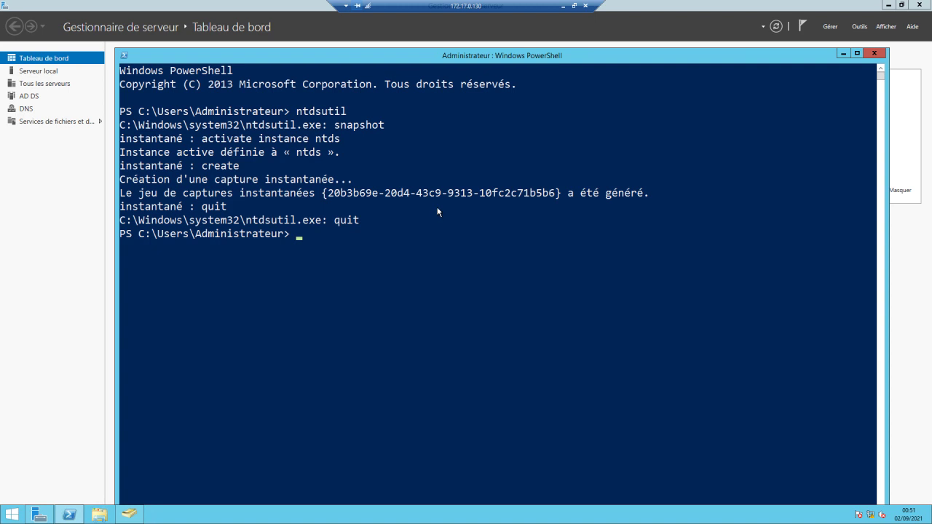
Start typing the ntdsutil command at the PowerShell prompt for a new session.
{"action": "type", "text": "ntdsutil"}
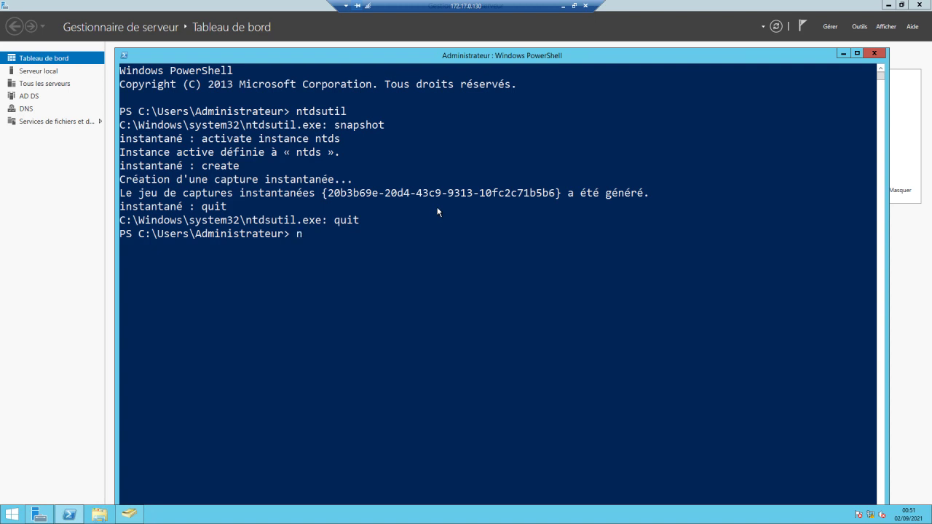
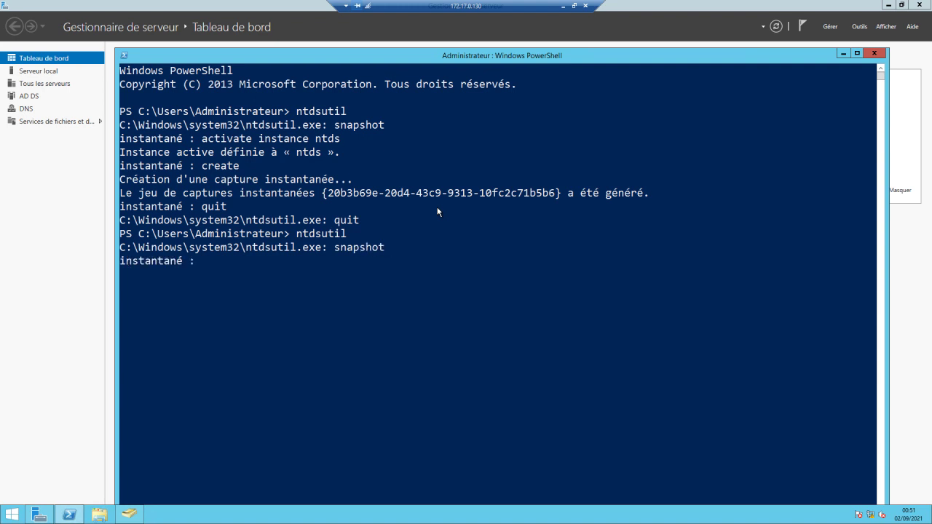
At the snapshot prompt, enter 'activate instance ntds' to make ntds the active instance again.
{"action": "type", "text": "activat instance ntds"}
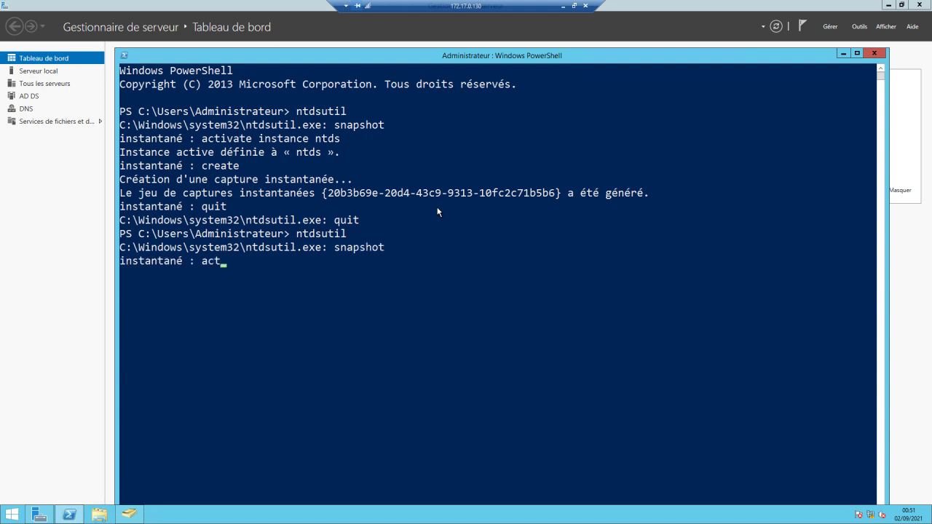
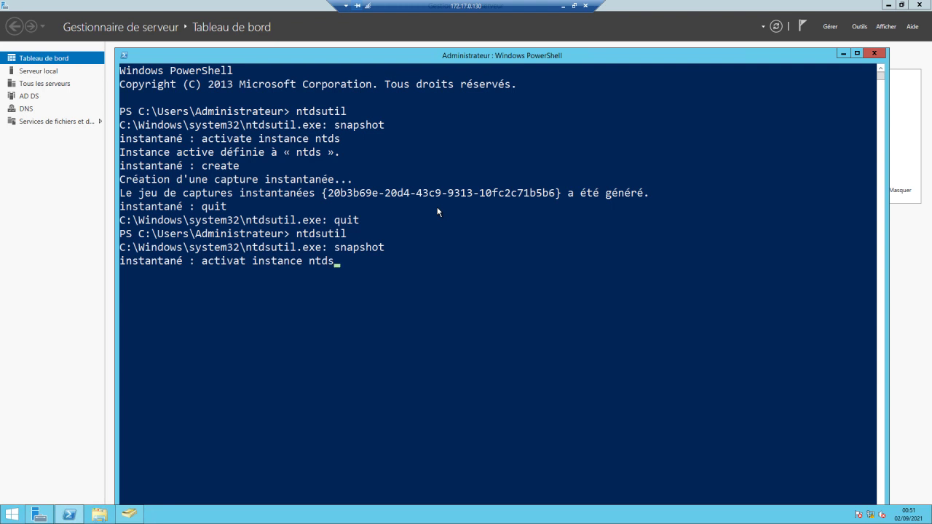
Run 'activat instance ntds' at the snapshot prompt so ntds is the active instance again.
{"action": "key", "text": "Return"}
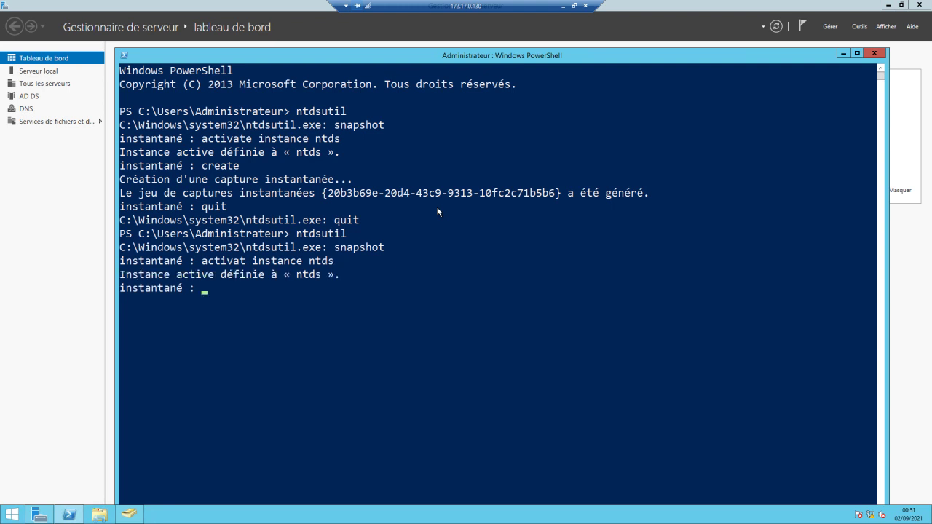
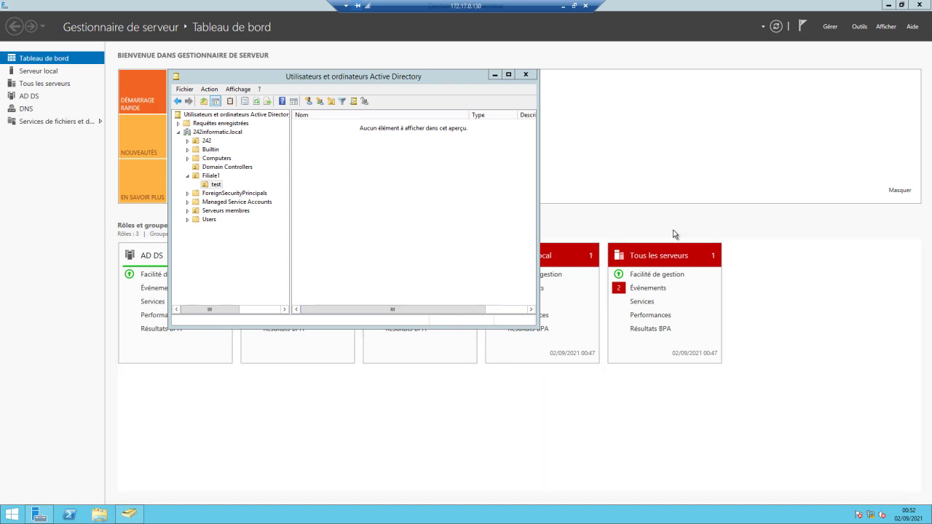
Launch Centre d'administration Active Directory from Server Manager's Outils menu.
{"action": "left_click", "coordinate": [861, 27]}
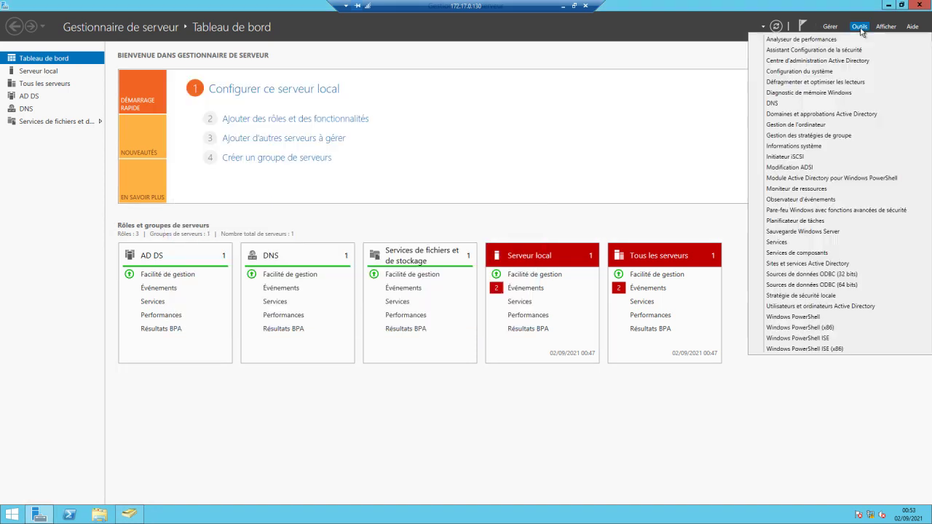
{"action": "left_click", "coordinate": [810, 61]}
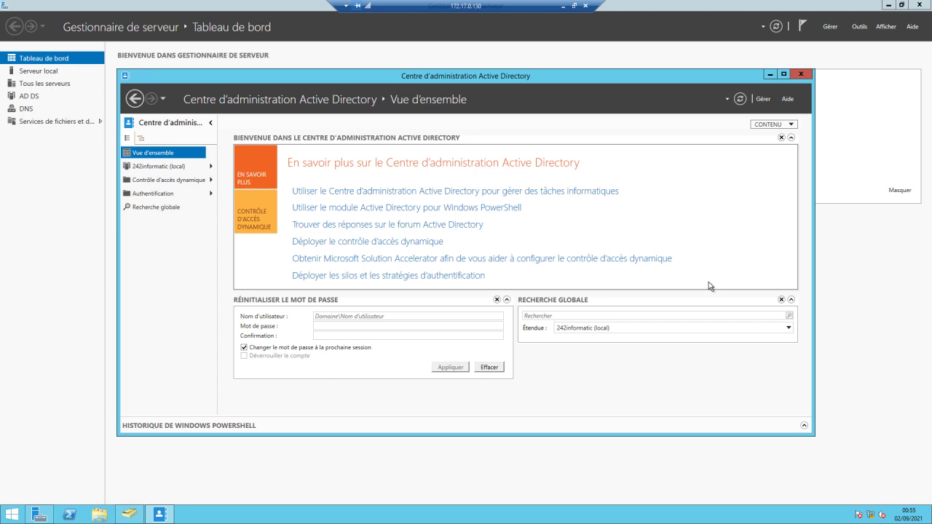
Enable the Recycle Bin on 242informatic (local), confirm both prompts, and refresh to show Deleted Objects.
{"action": "left_click", "coordinate": [160, 169]}
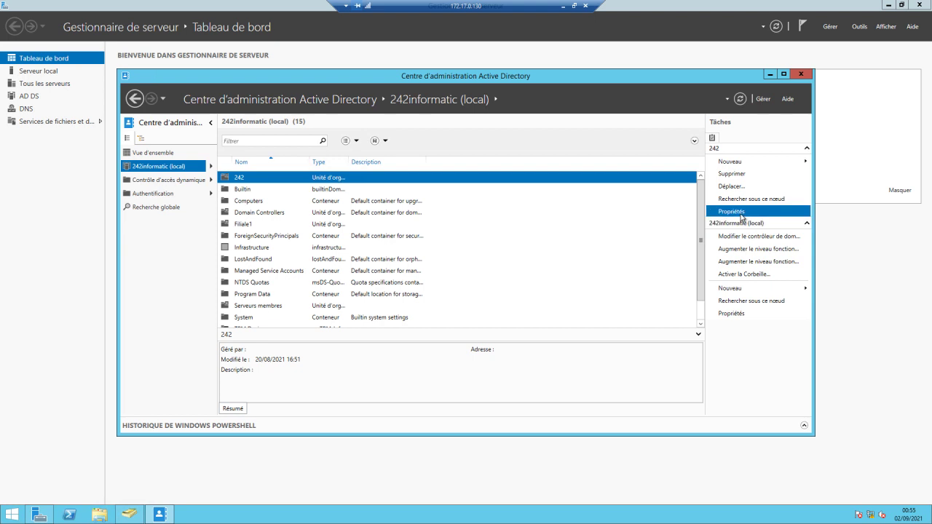
{"action": "left_click", "coordinate": [740, 277]}
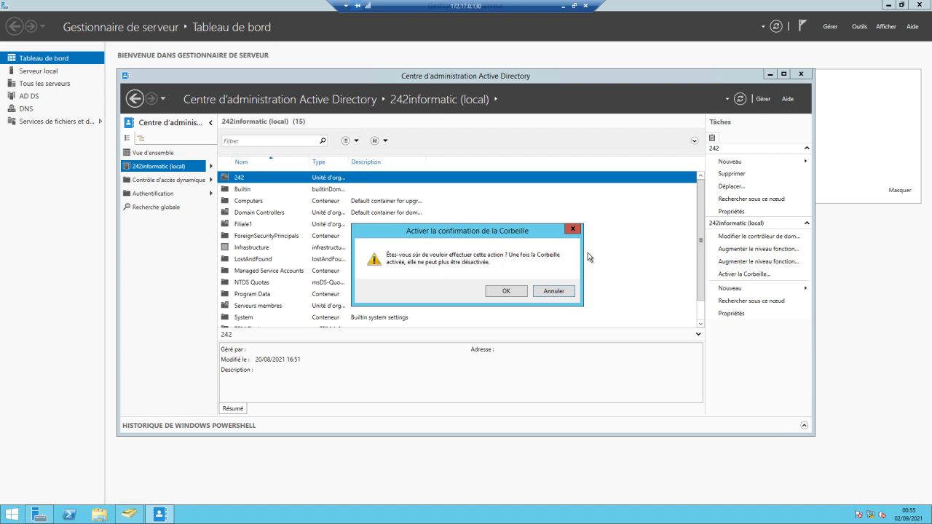
{"action": "left_click", "coordinate": [507, 291]}
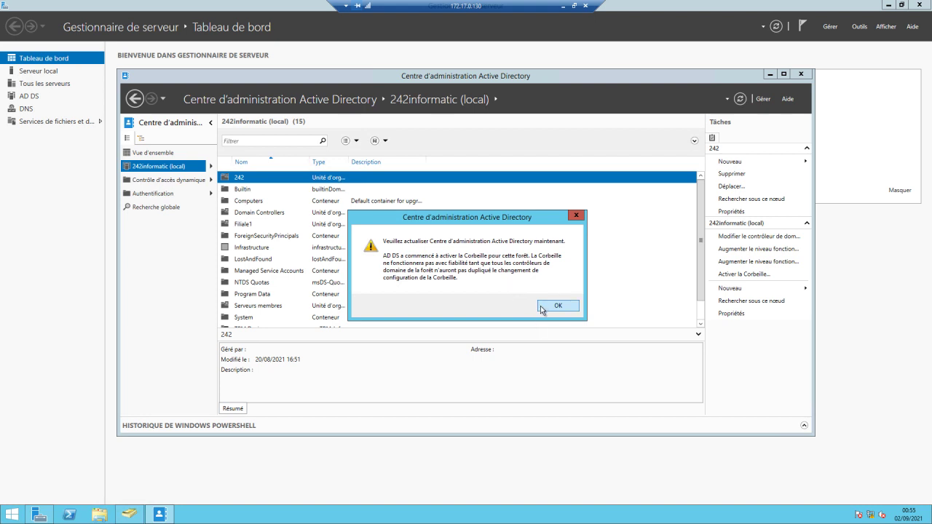
{"action": "left_click", "coordinate": [543, 307]}
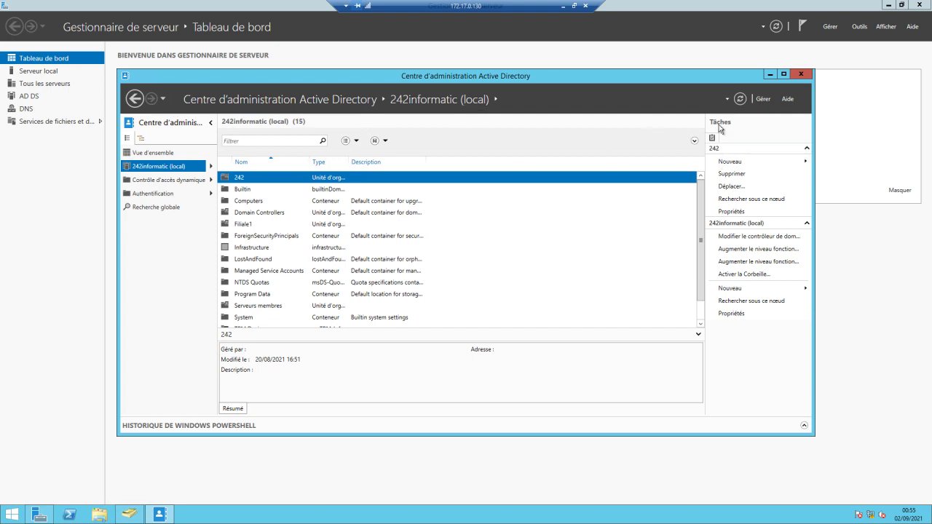
{"action": "left_click", "coordinate": [741, 99]}
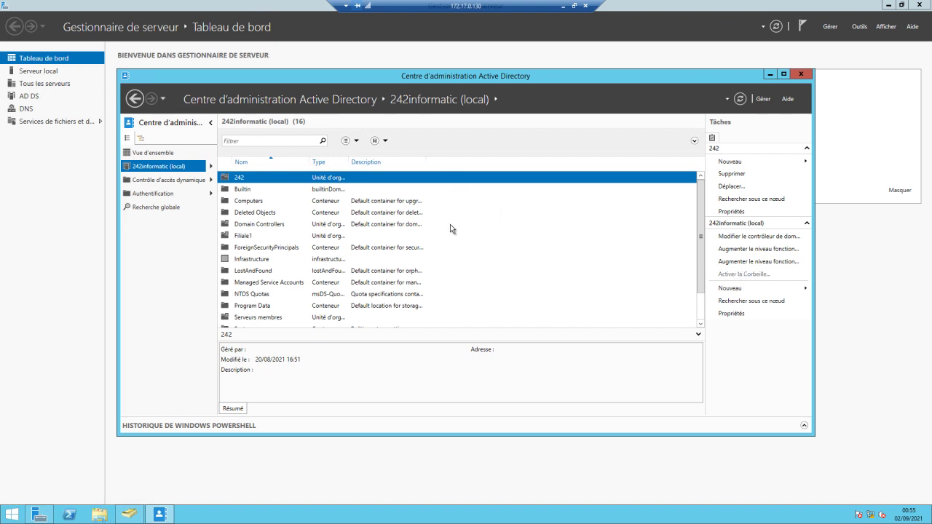
In Users and Computers, refresh 242informatic.local and delete the test OU from Filiale1.
{"action": "left_click", "coordinate": [130, 516]}
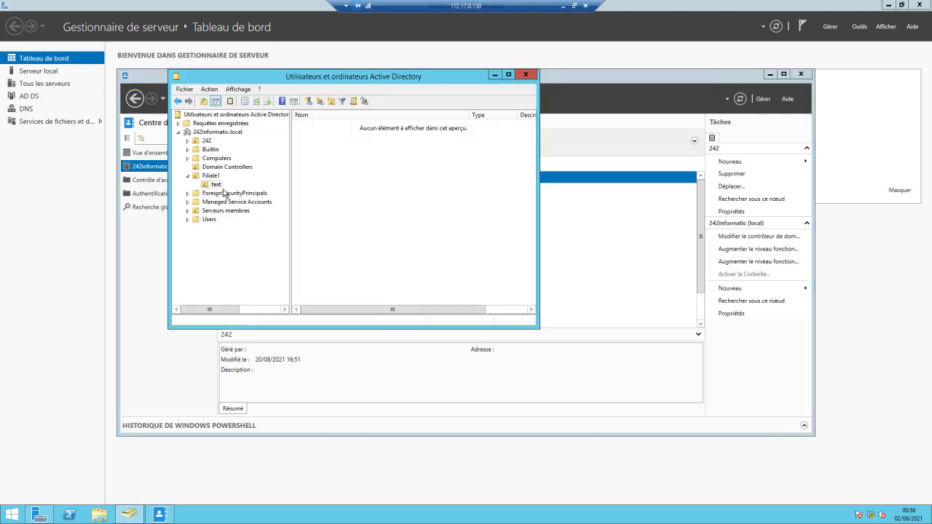
{"action": "left_click", "coordinate": [218, 131]}
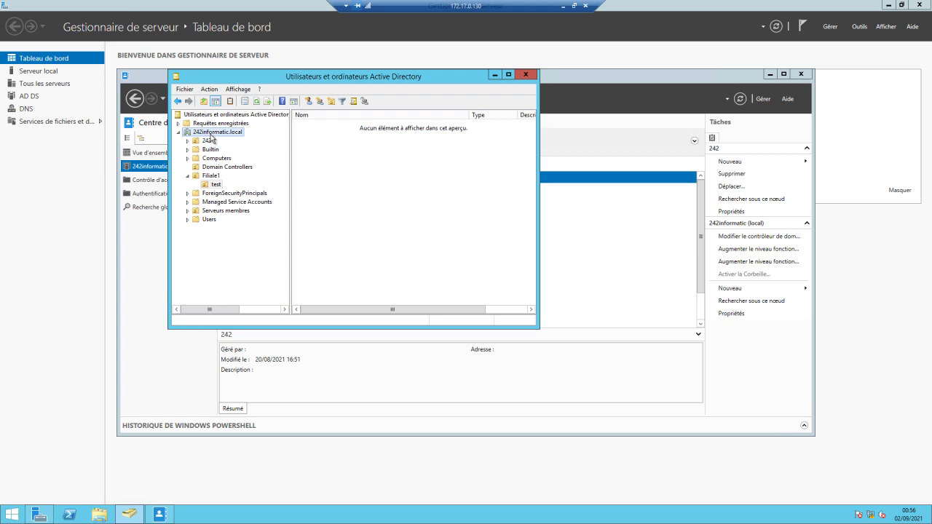
{"action": "left_click", "coordinate": [256, 102]}
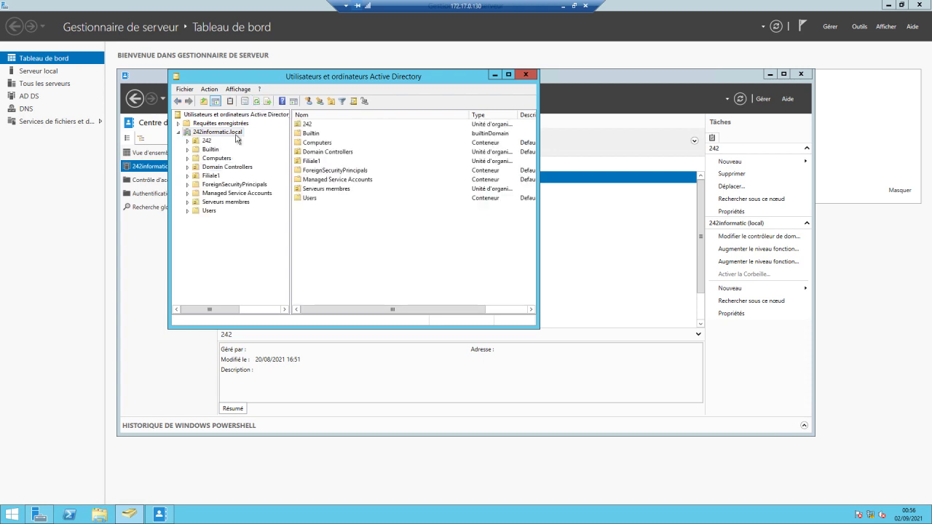
{"action": "left_click", "coordinate": [211, 176]}
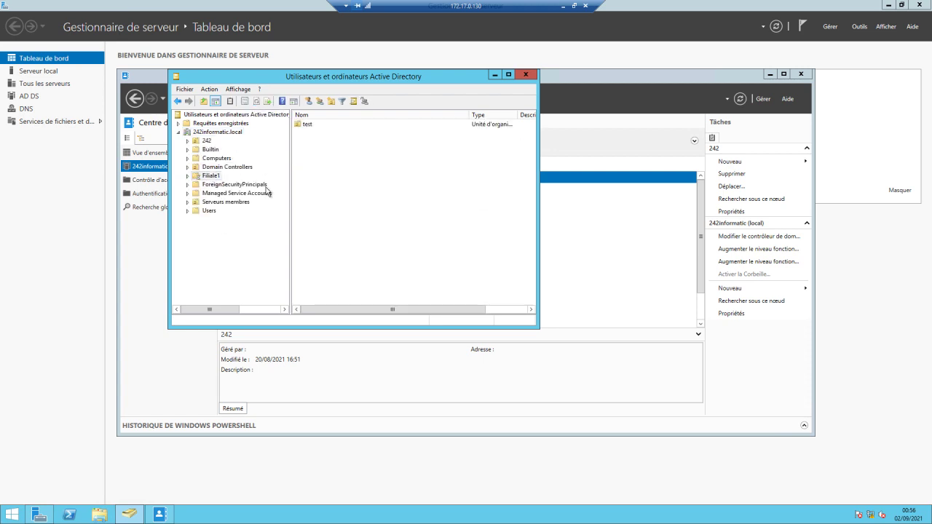
{"action": "left_click", "coordinate": [306, 143]}
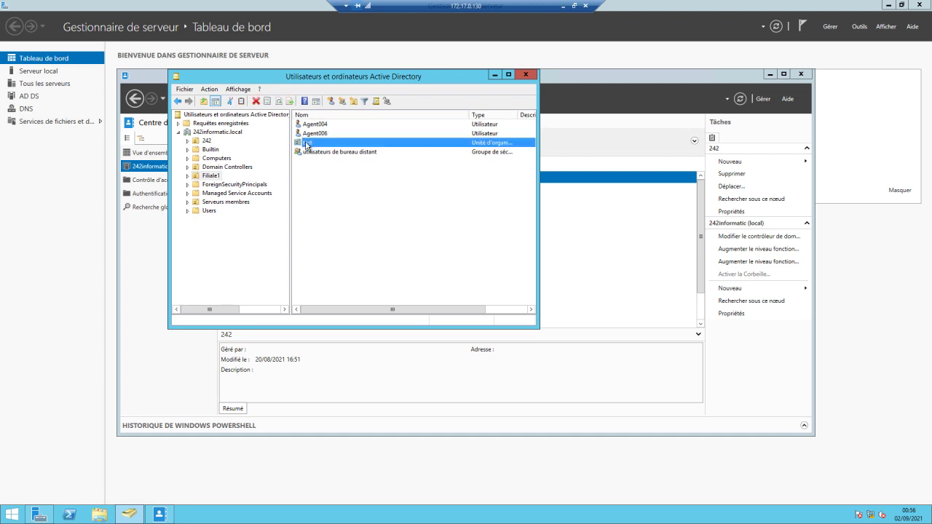
{"action": "right_click", "coordinate": [306, 142]}
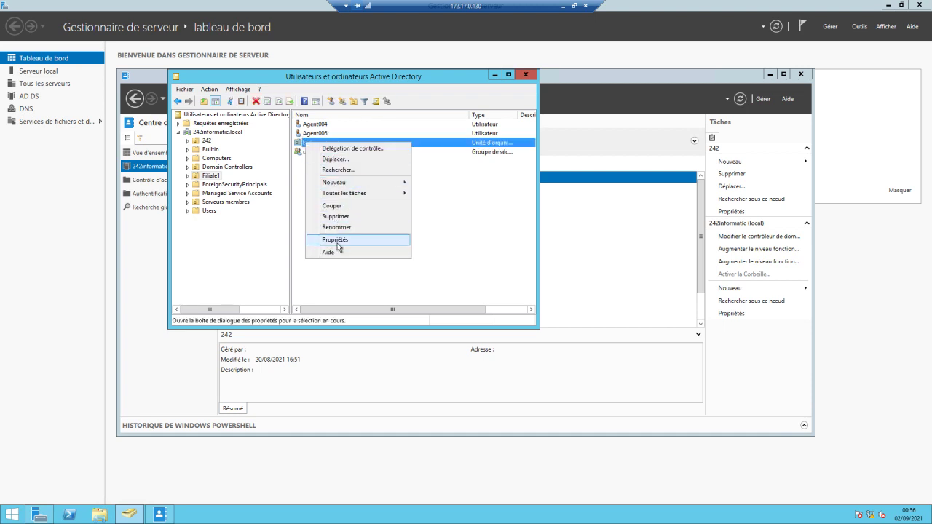
{"action": "left_click", "coordinate": [339, 217]}
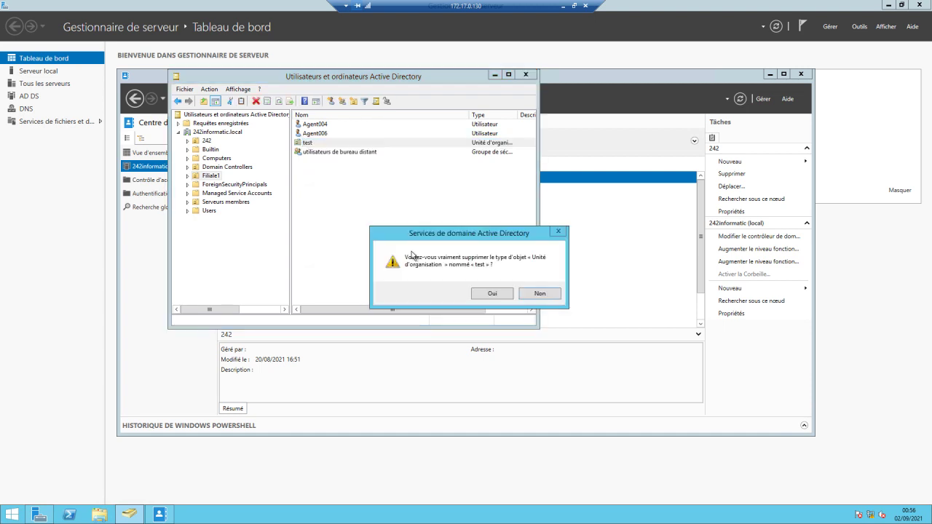
{"action": "left_click", "coordinate": [492, 294]}
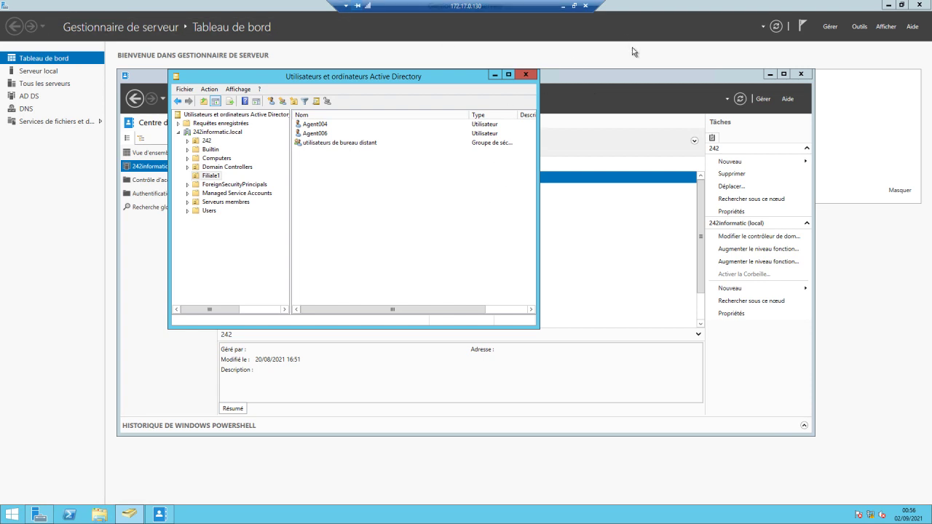
{"action": "left_click", "coordinate": [623, 82]}
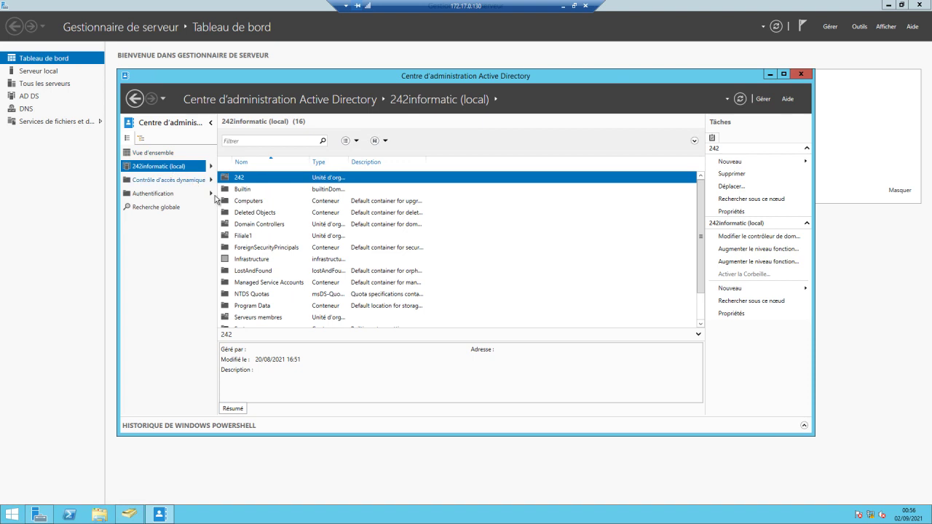
Refresh the domain, open Deleted Objects, and restore the deleted test OU.
{"action": "left_click", "coordinate": [740, 99]}
{"action": "left_click", "coordinate": [252, 216]}
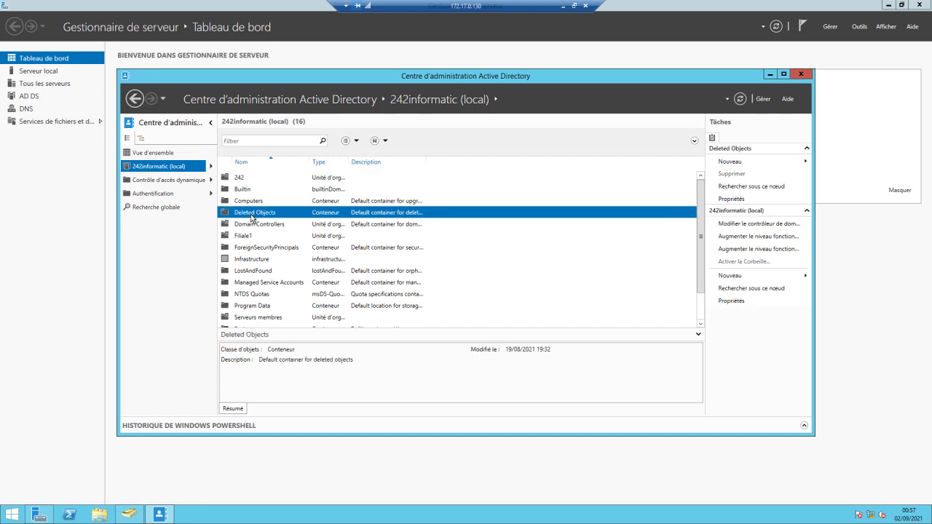
{"action": "double_click", "coordinate": [251, 217]}
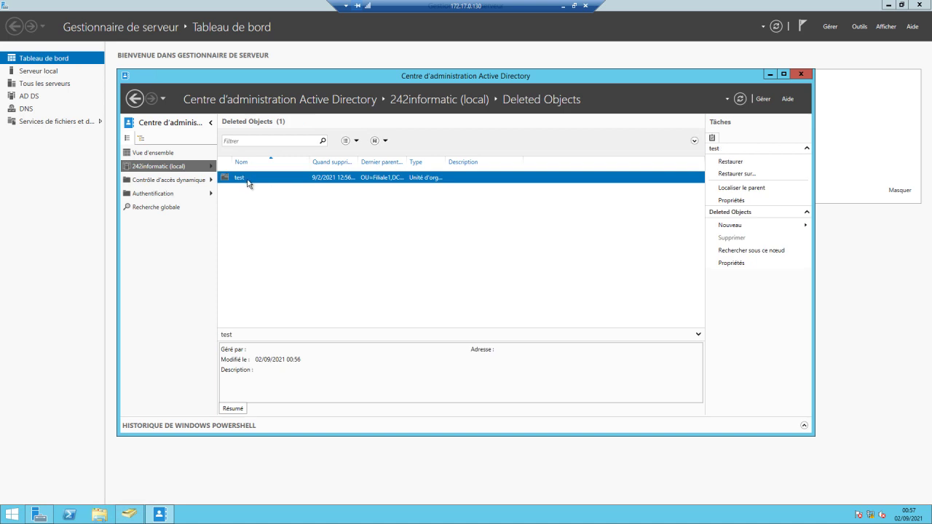
{"action": "left_click", "coordinate": [732, 165]}
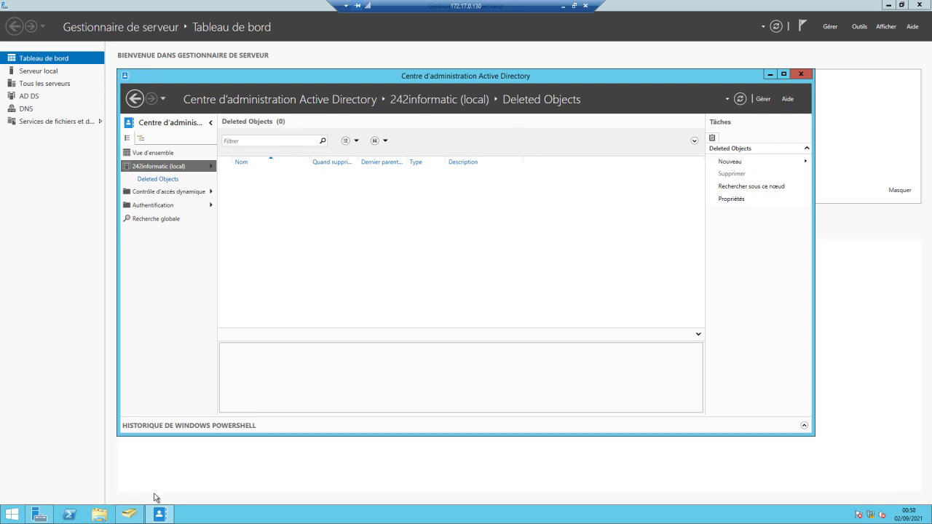
{"action": "left_click", "coordinate": [131, 515]}
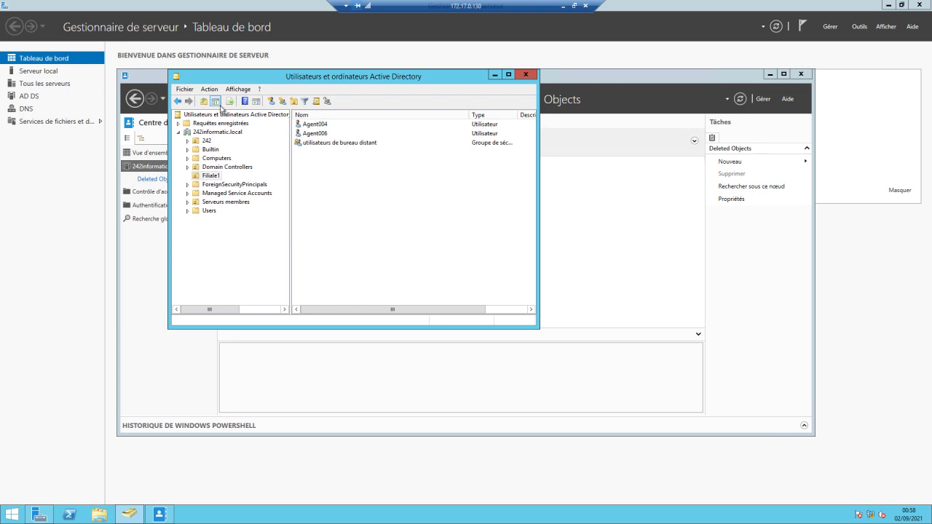
Refresh 242informatic.local and confirm test is listed in Filiale1 beside Agent004 and Agent006.
{"action": "left_click", "coordinate": [212, 134]}
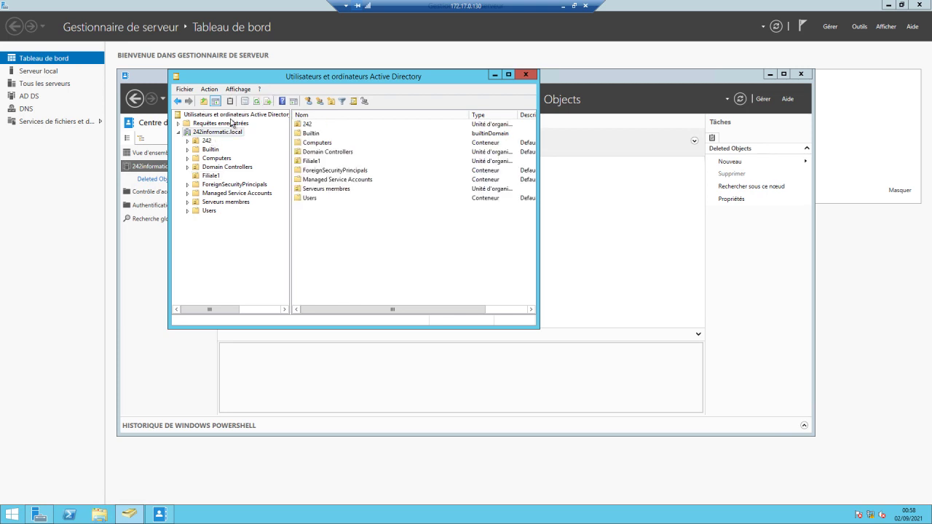
{"action": "left_click", "coordinate": [256, 103]}
{"action": "left_click", "coordinate": [218, 178]}
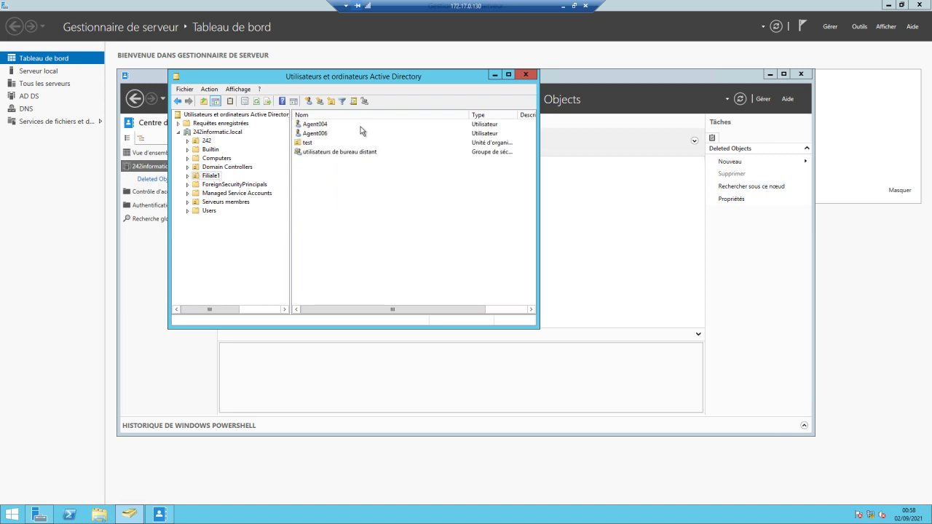